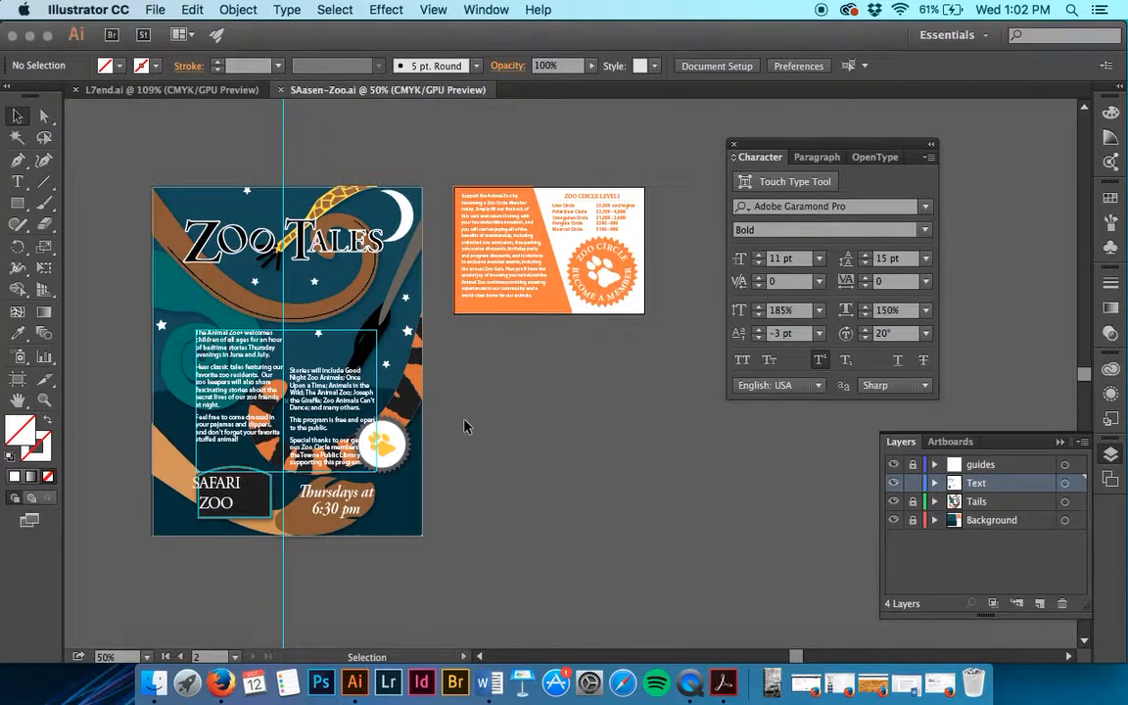
Look over the poster and bring artboard 1 with the Zoo Tales poster fully into view.
key("a")
key("super+=")
key("super+=")
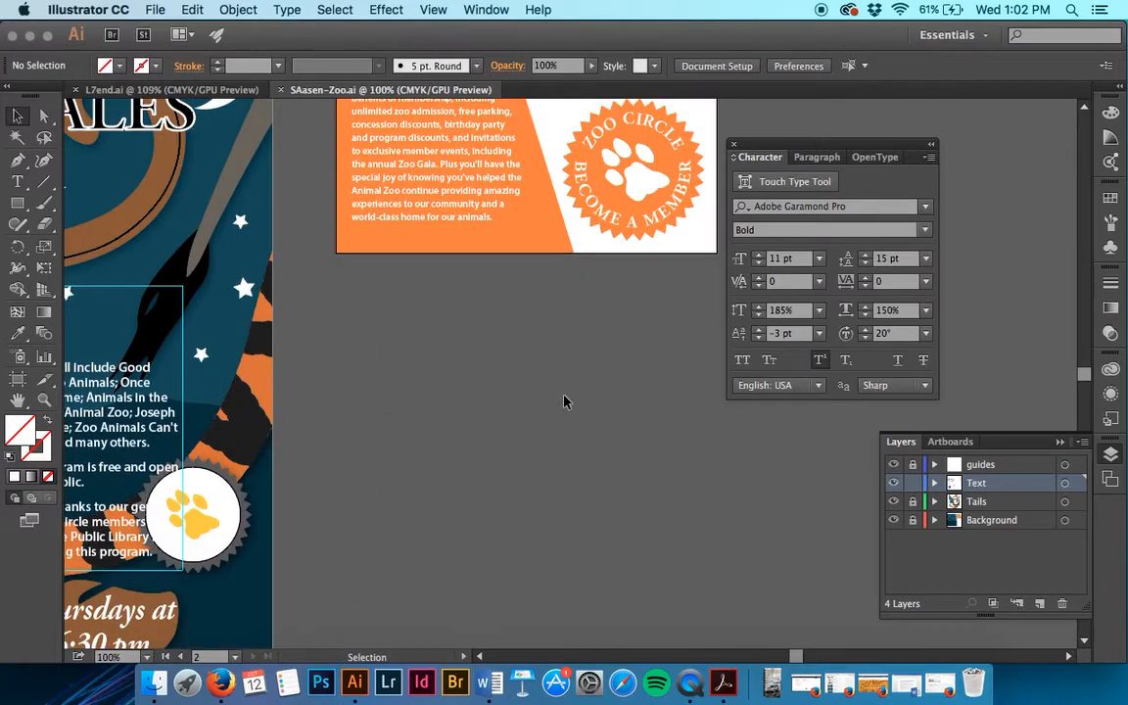
scroll(564, 402, "left", 10)
scroll(564, 402, "up", 5)
scroll(564, 401, "left", 10)
scroll(564, 402, "up", 4)
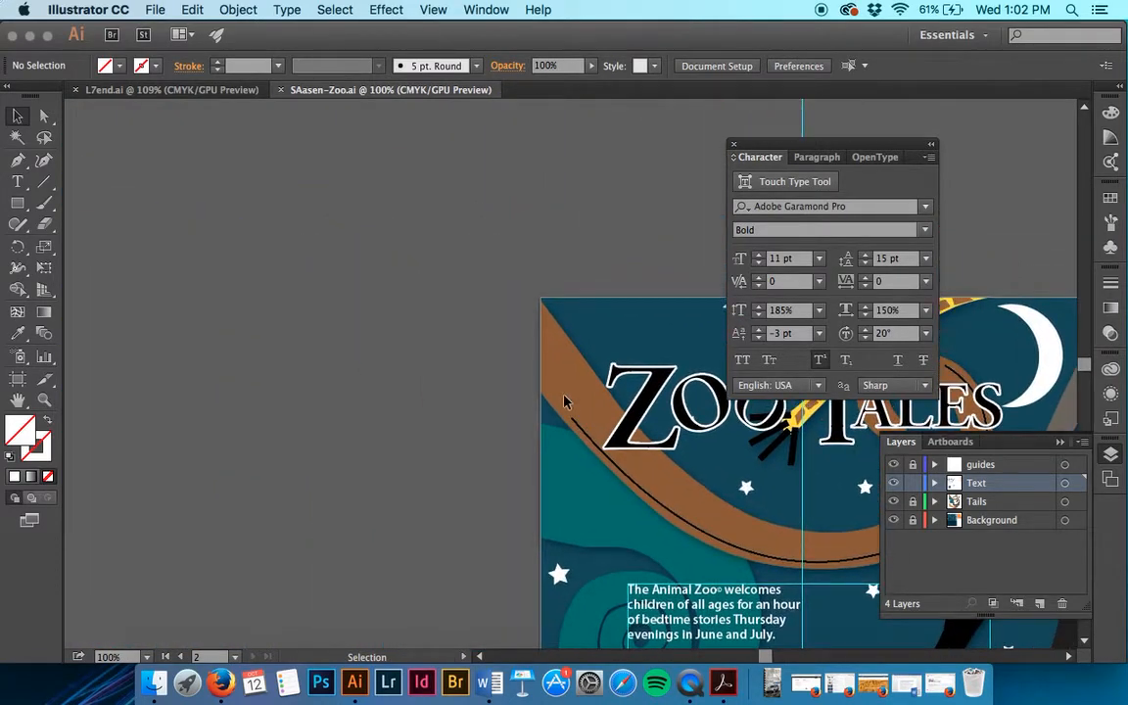
scroll(564, 402, "left", 6)
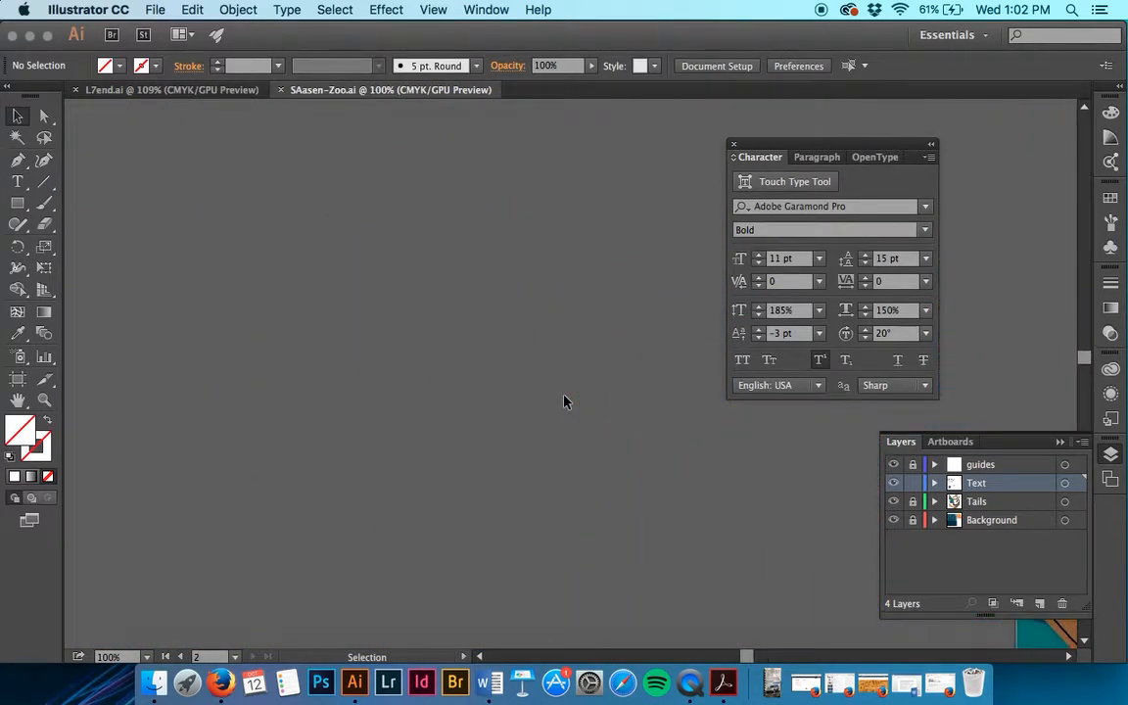
scroll(563, 402, "right", 10)
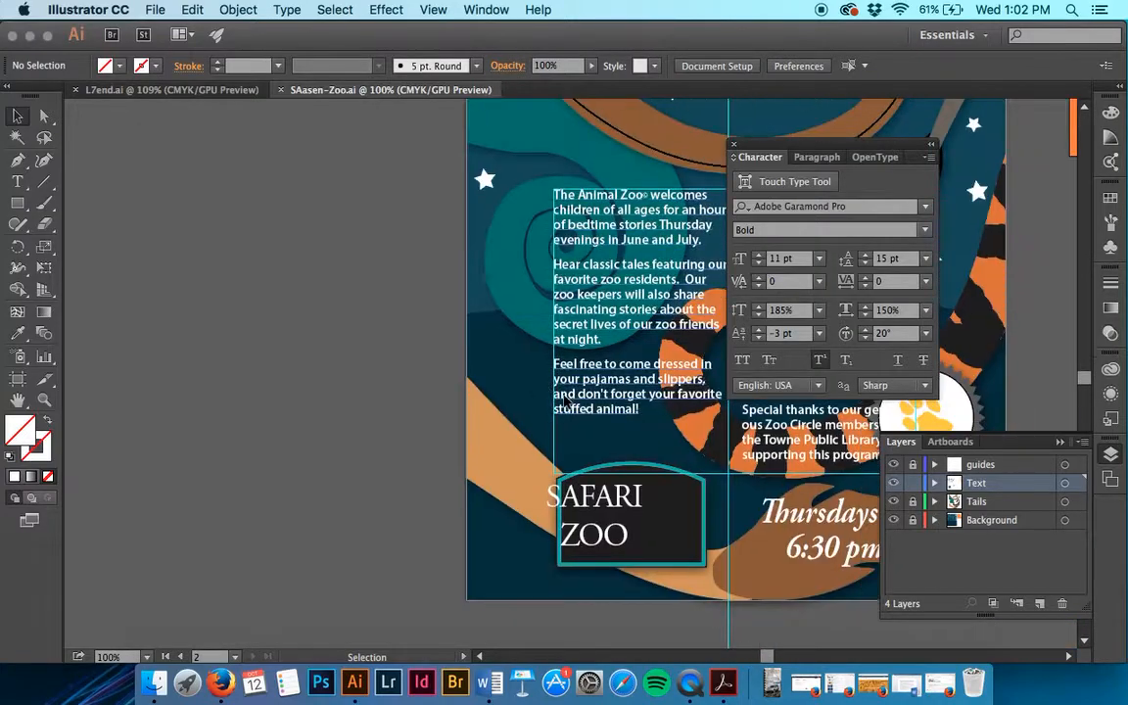
scroll(564, 401, "down", 2)
scroll(566, 401, "up", 4)
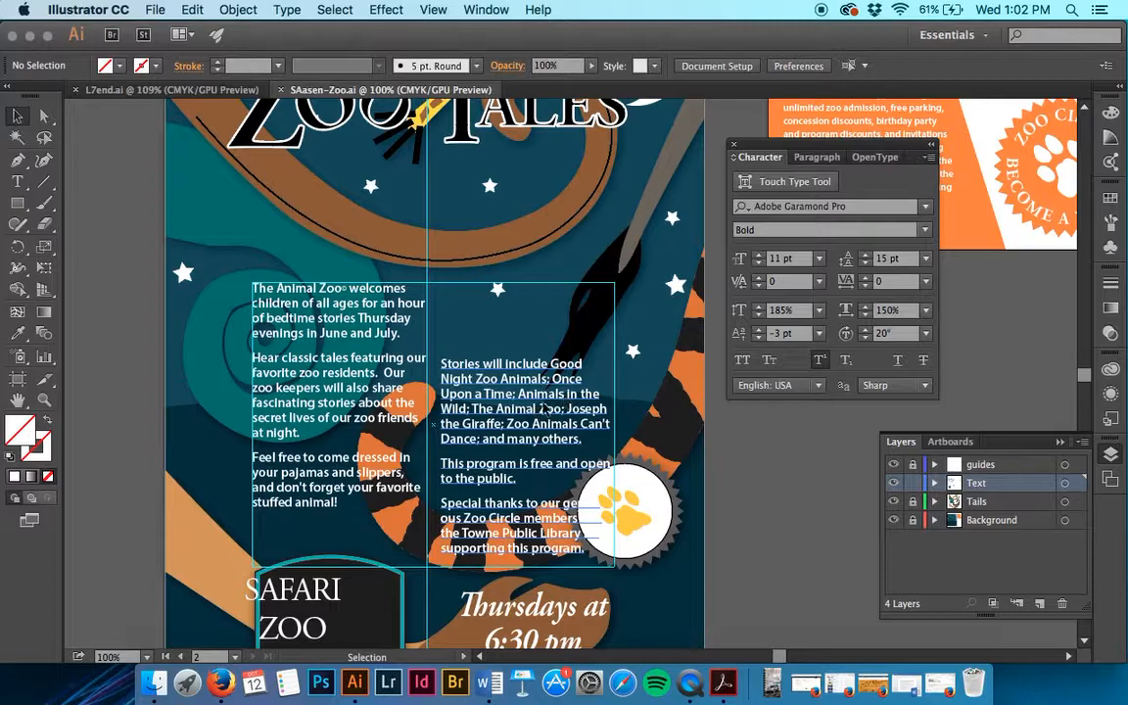
left_click(181, 657)
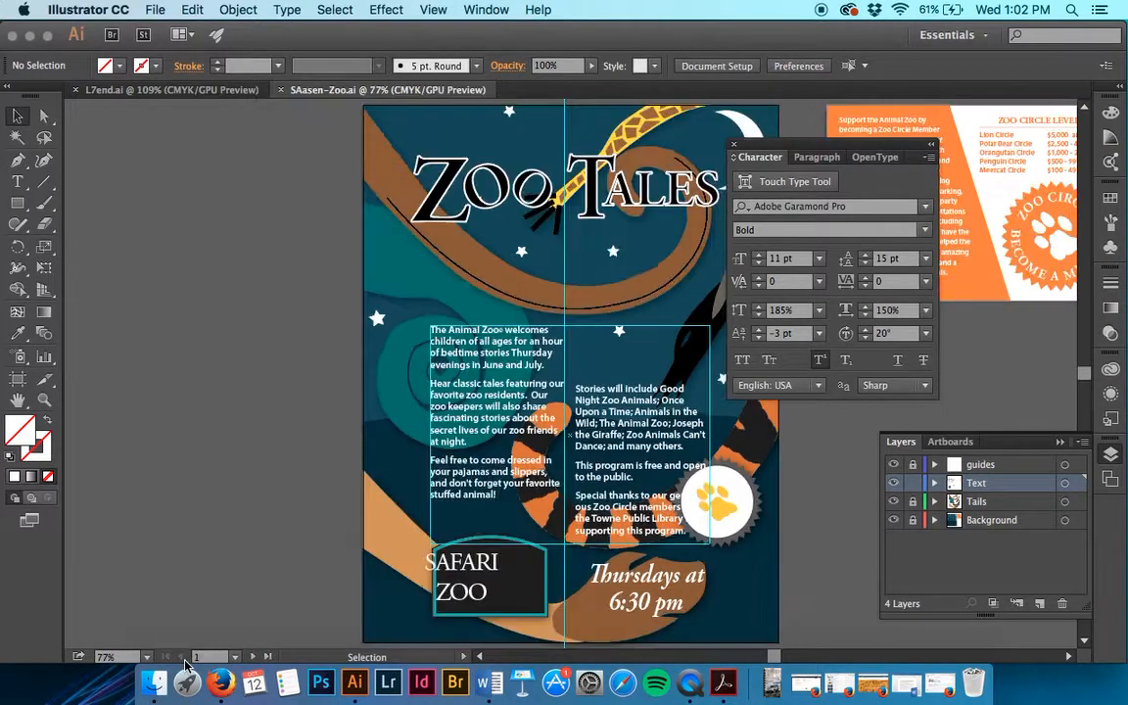
scroll(277, 582, "right", 2)
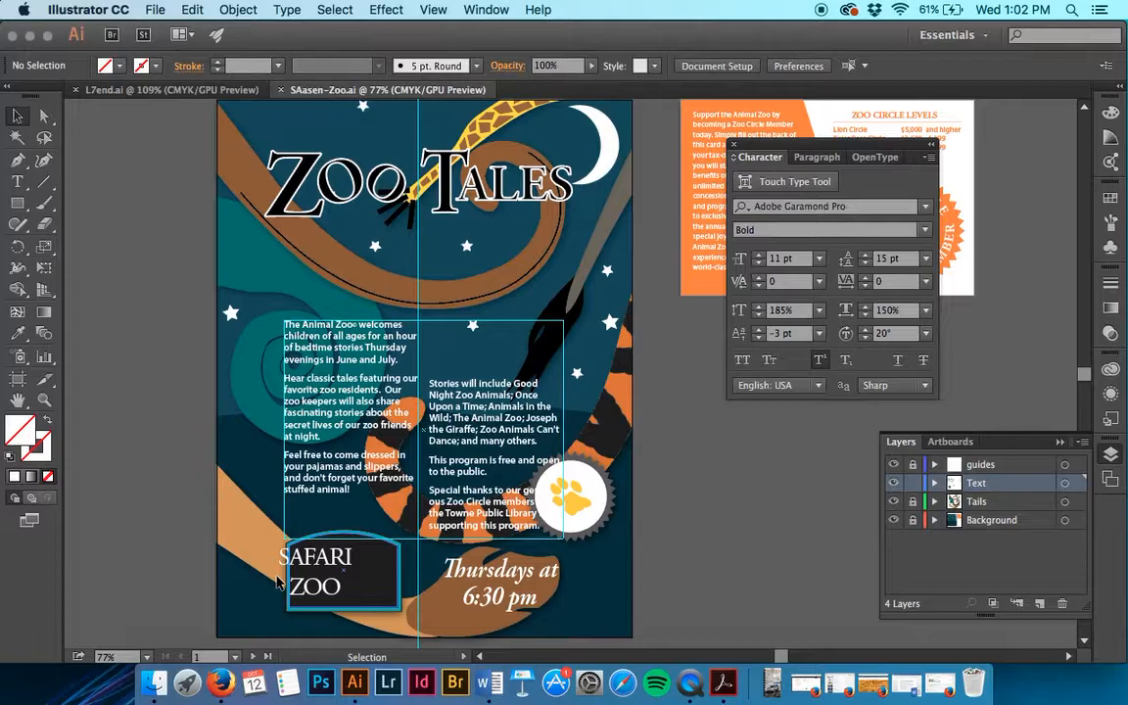
Place the text cursor in the poster's first body paragraph, beginning "The Animal Zoo".
key("super+equal")
key("super+equal")
scroll(277, 582, "left", 5)
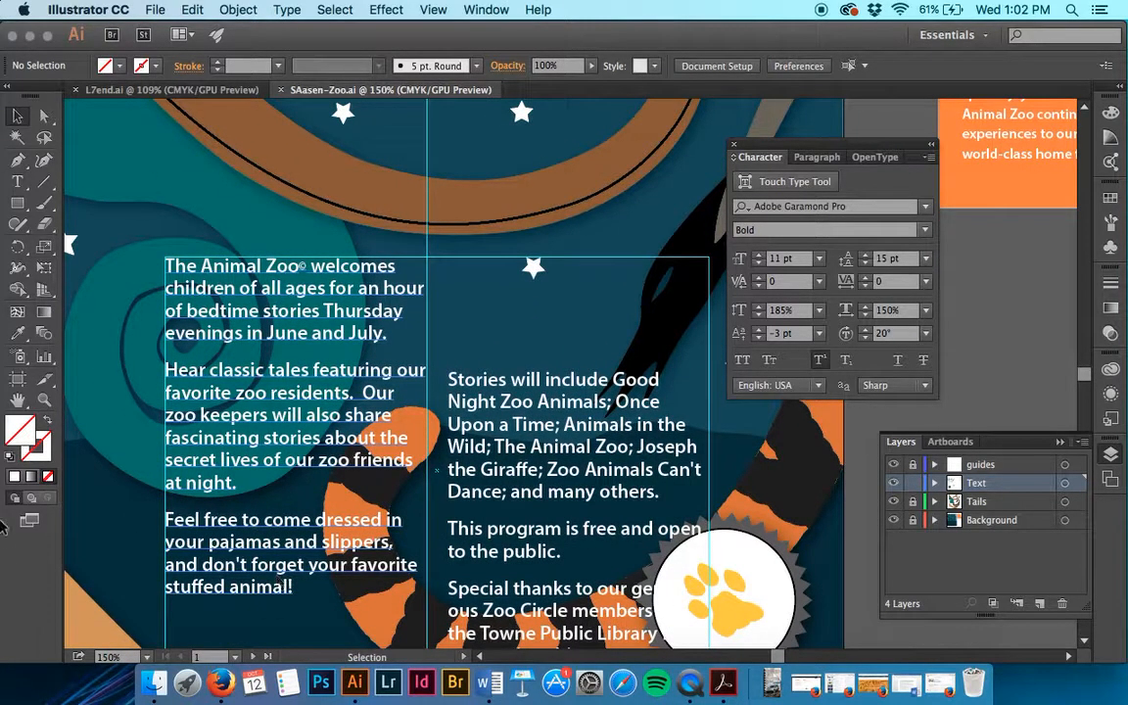
key("t")
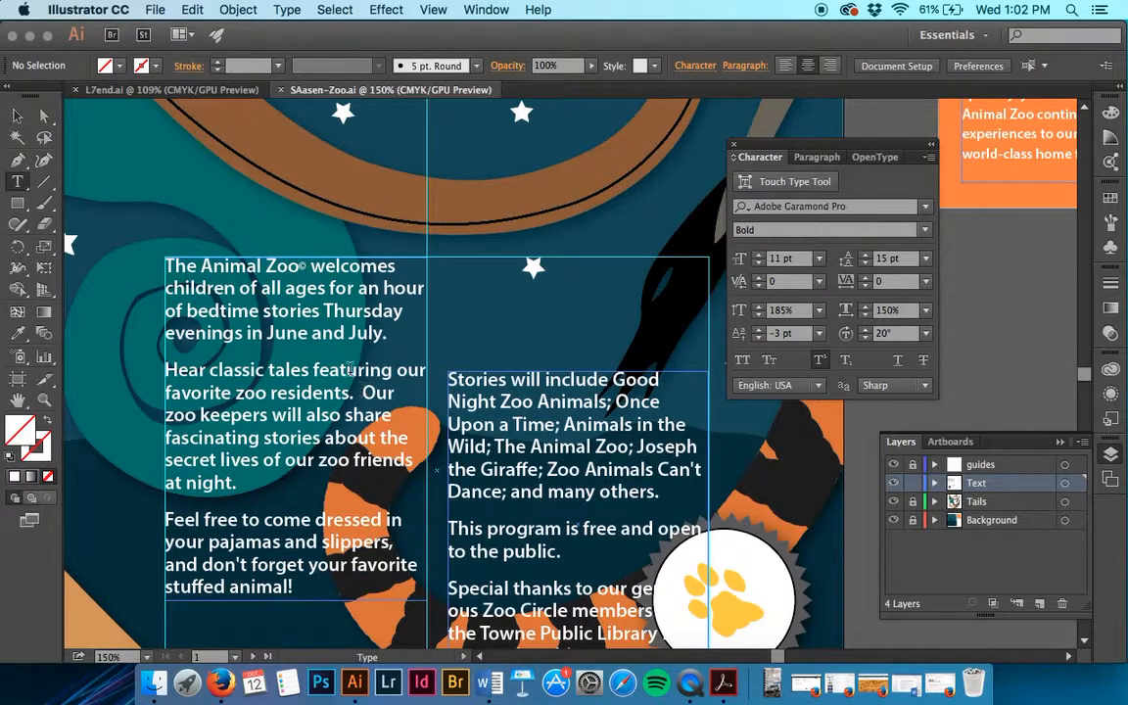
left_click(190, 276)
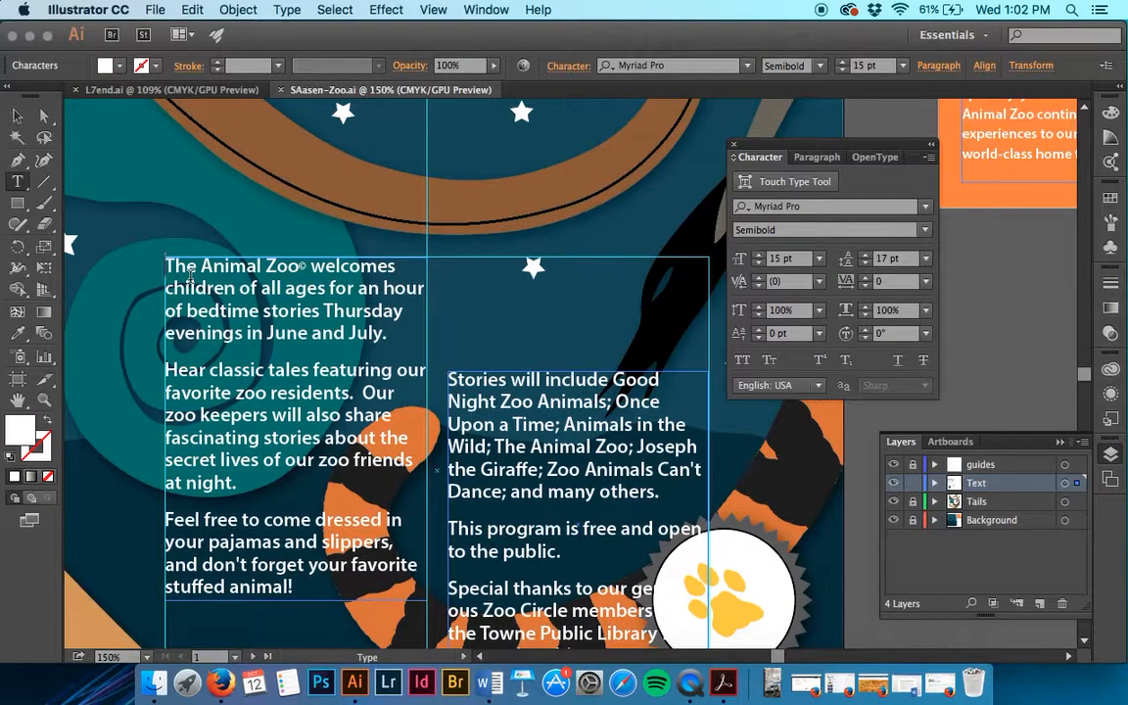
left_click_drag(174, 267, 224, 288)
left_click(224, 288)
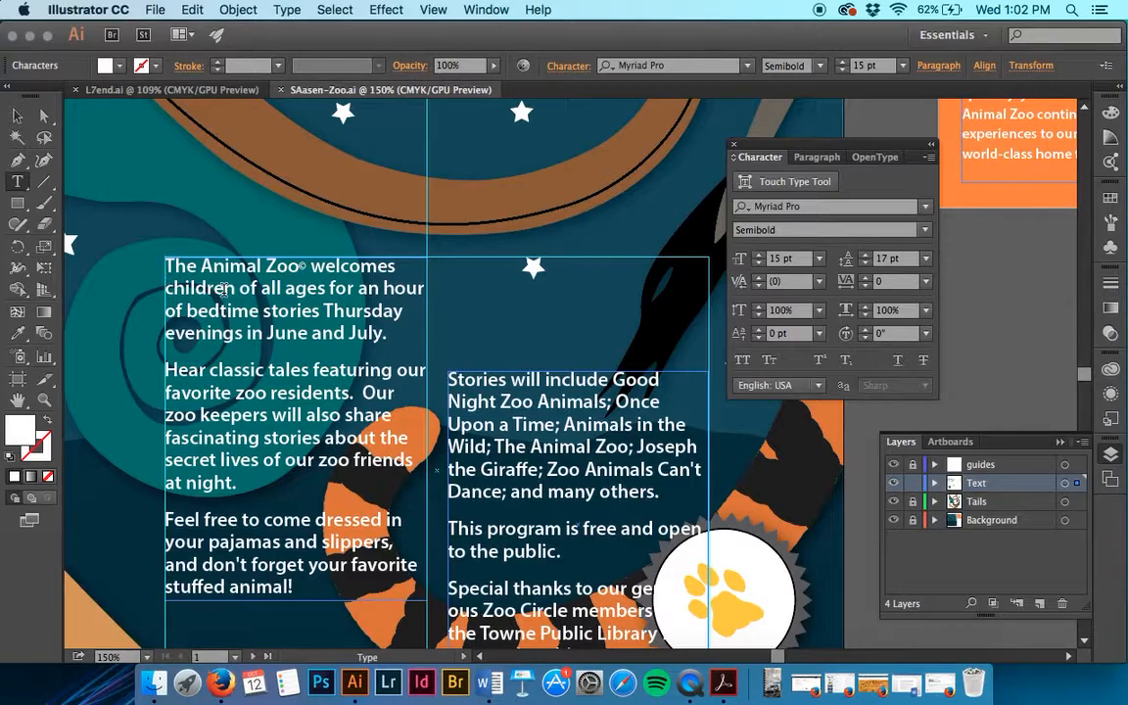
Show the Paragraph Styles panel grouped with Character Styles and place the group just above the poster's first body paragraph.
left_click(487, 10)
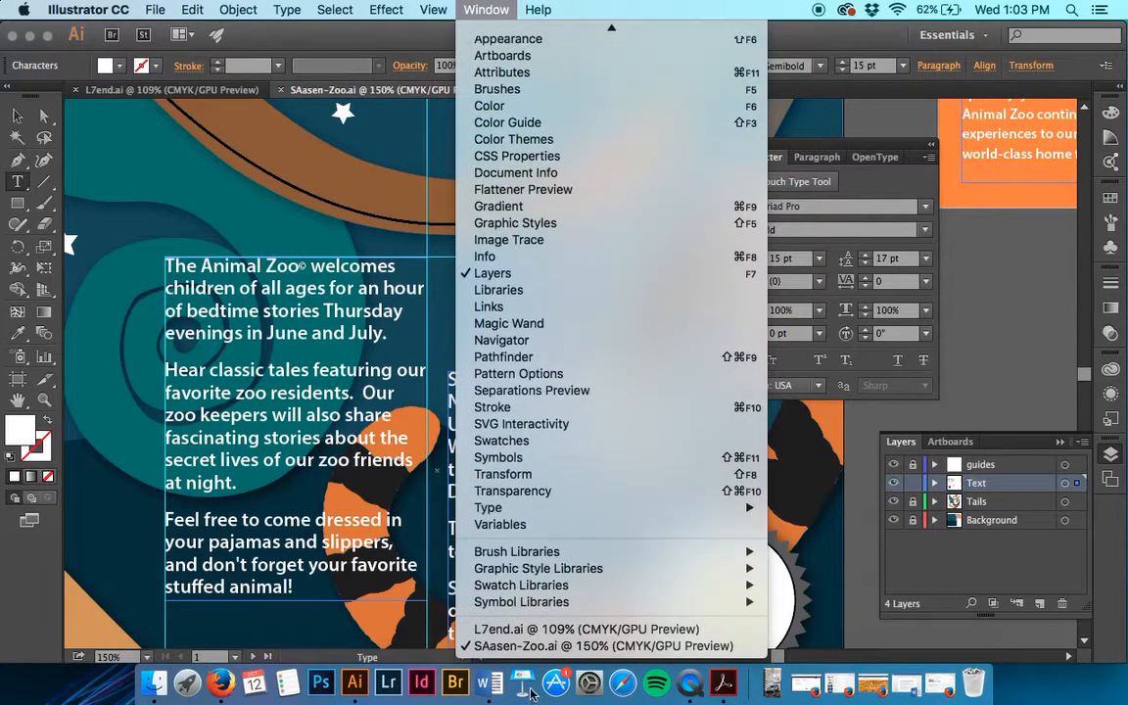
mouse_move(724, 507)
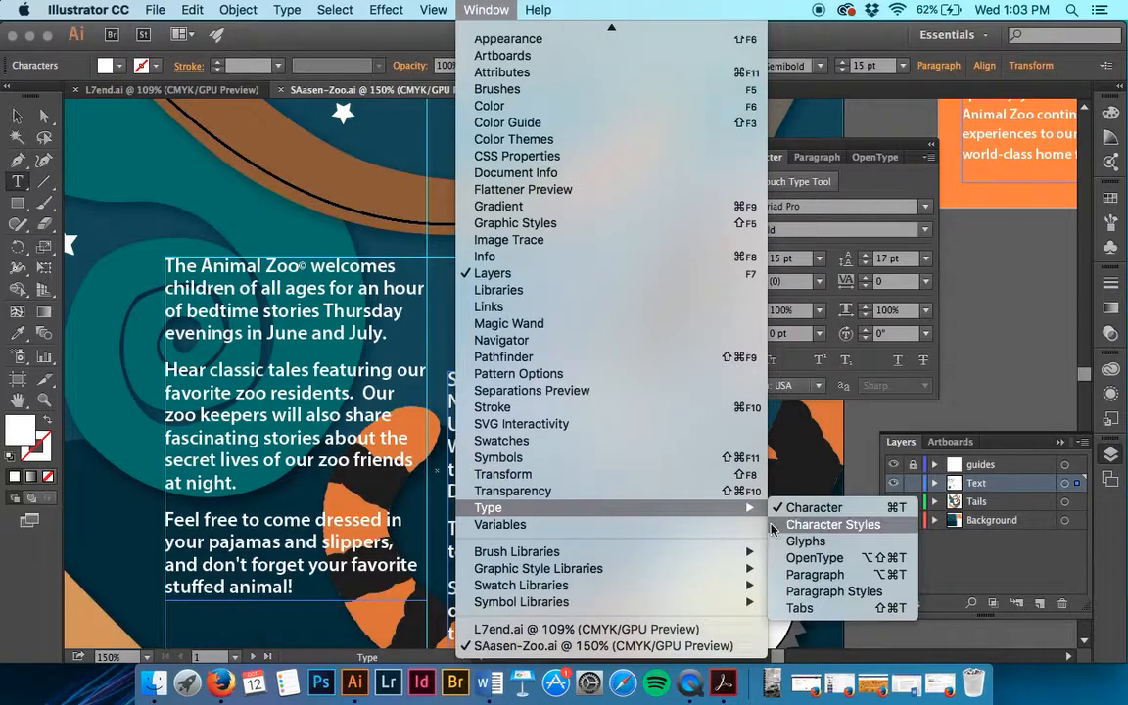
left_click(807, 590)
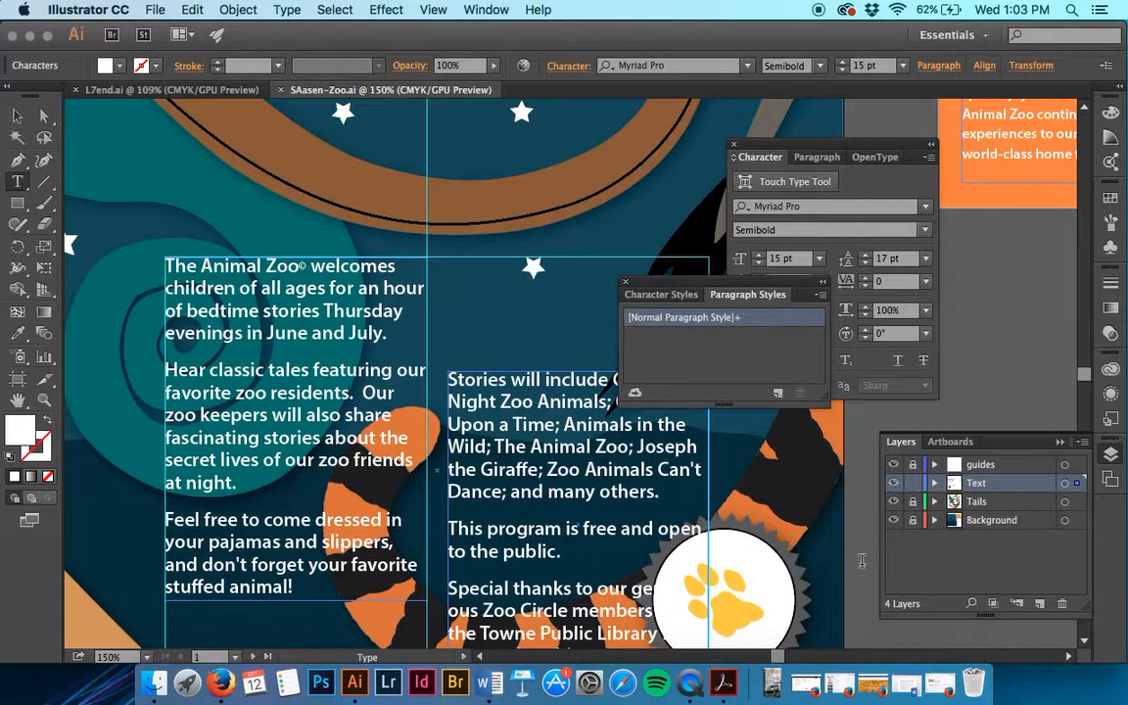
left_click_drag(675, 295, 700, 291)
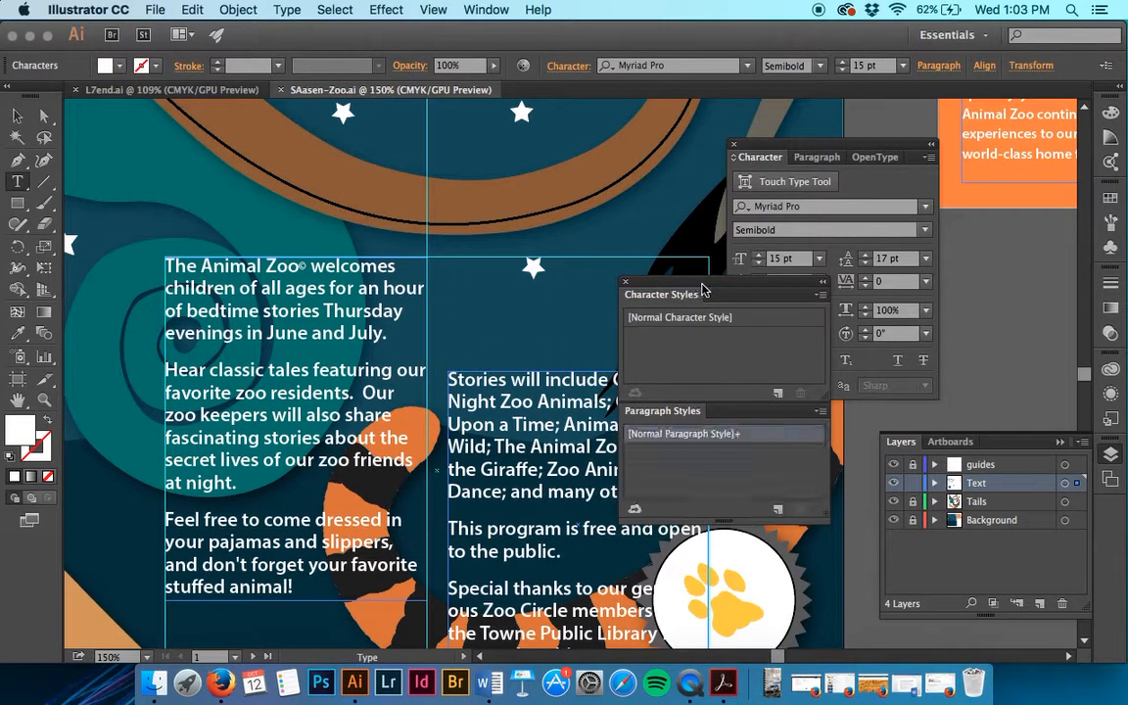
left_click_drag(701, 290, 643, 272)
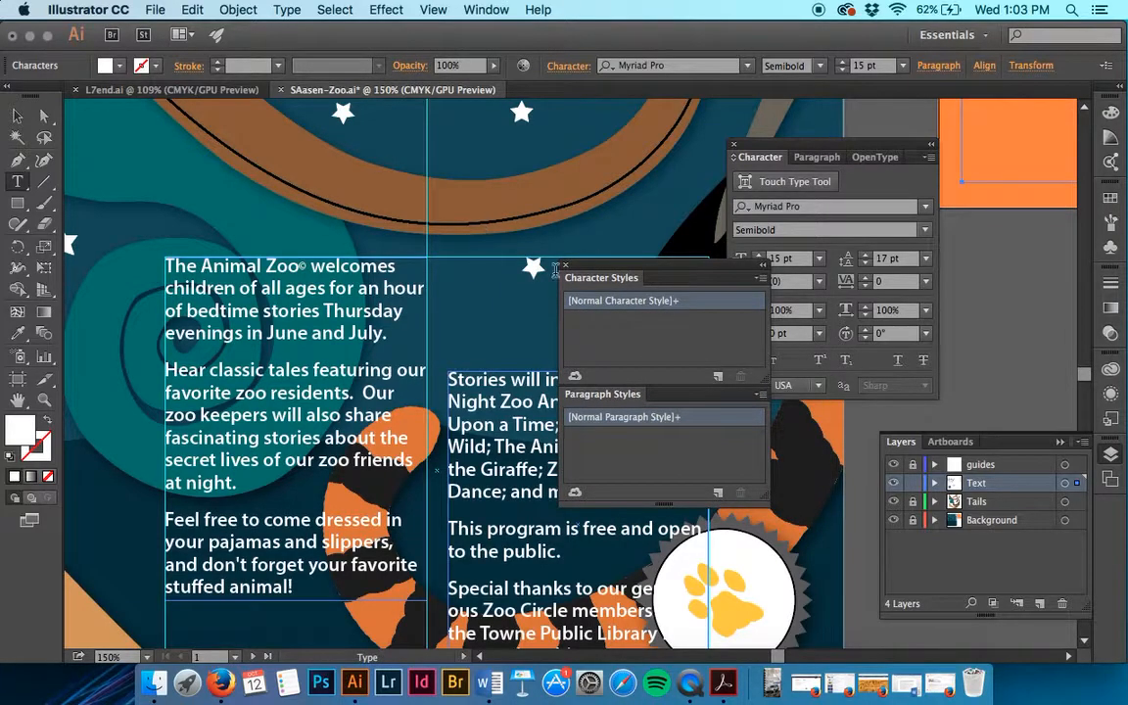
left_click_drag(624, 394, 191, 122)
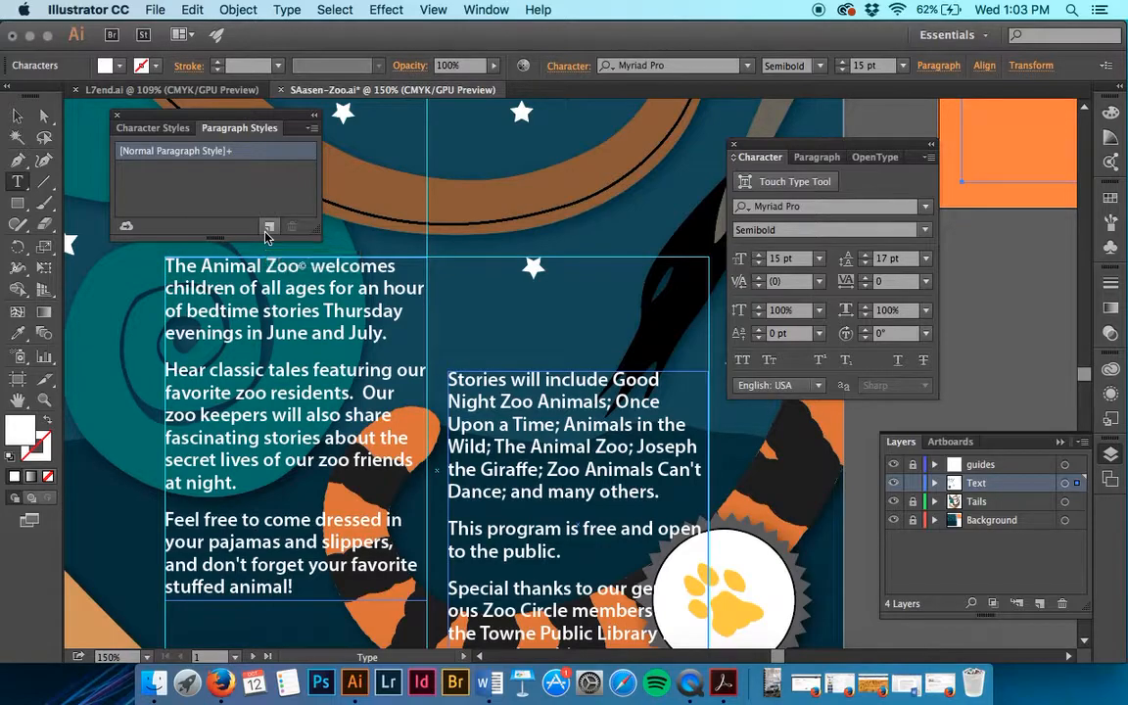
Create a new paragraph style from the first paragraph's formatting and name it Body.
left_click(266, 233)
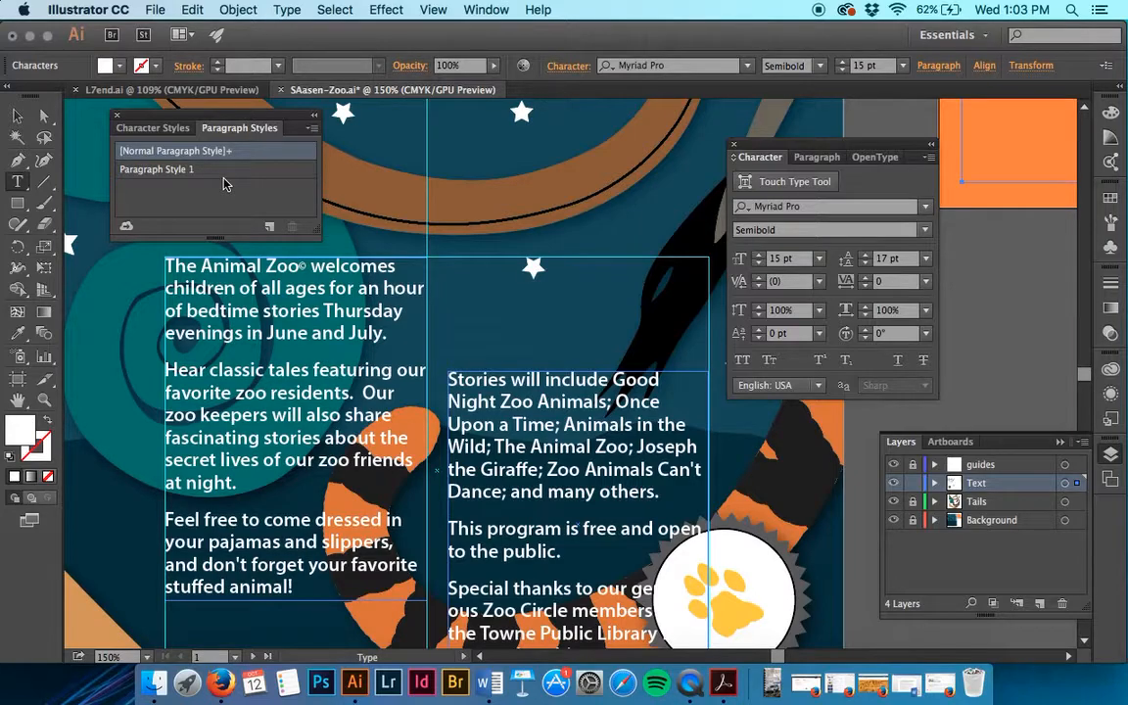
double_click(140, 168)
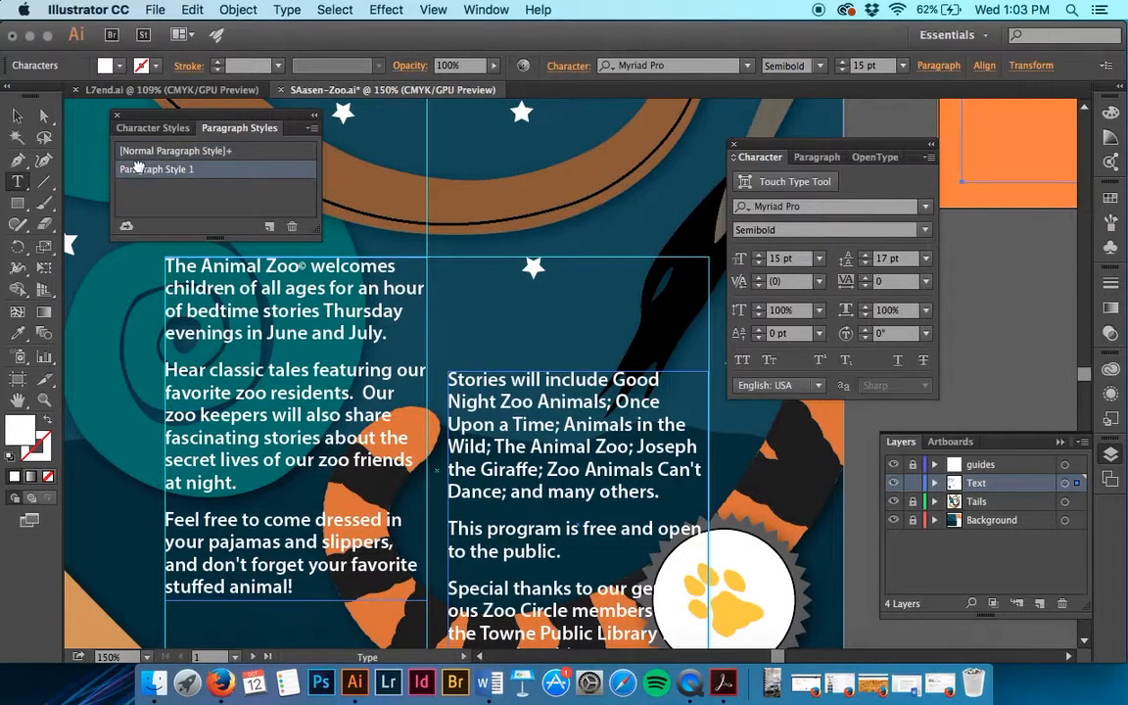
type("Body")
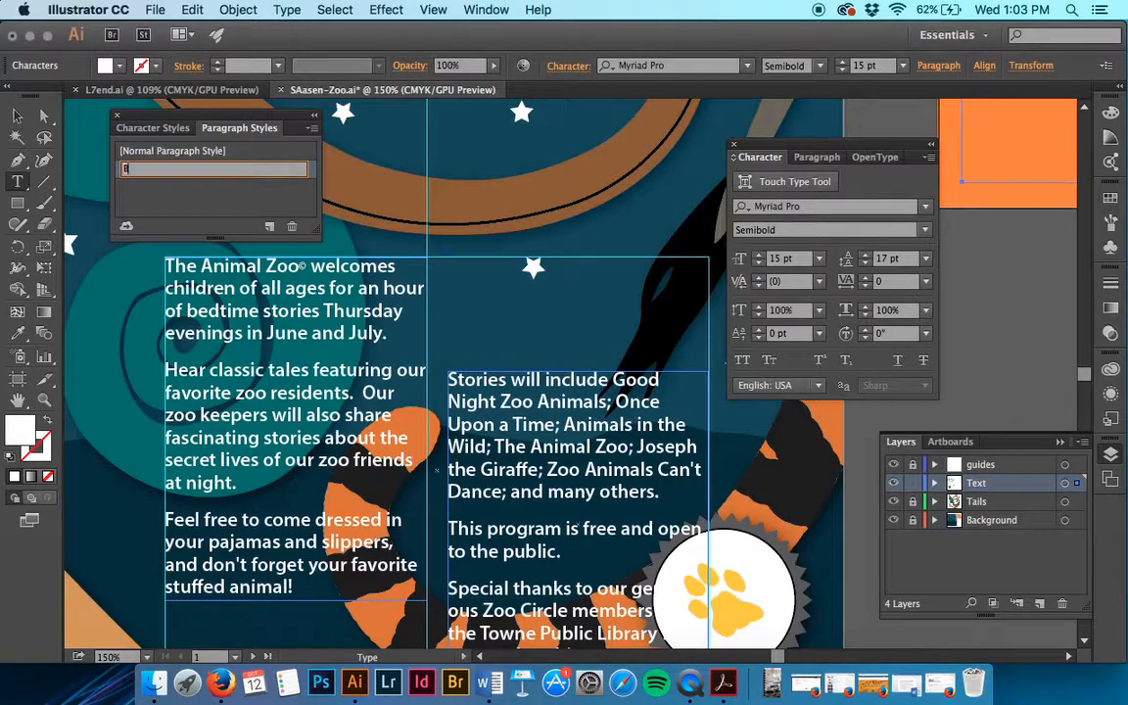
key("Return")
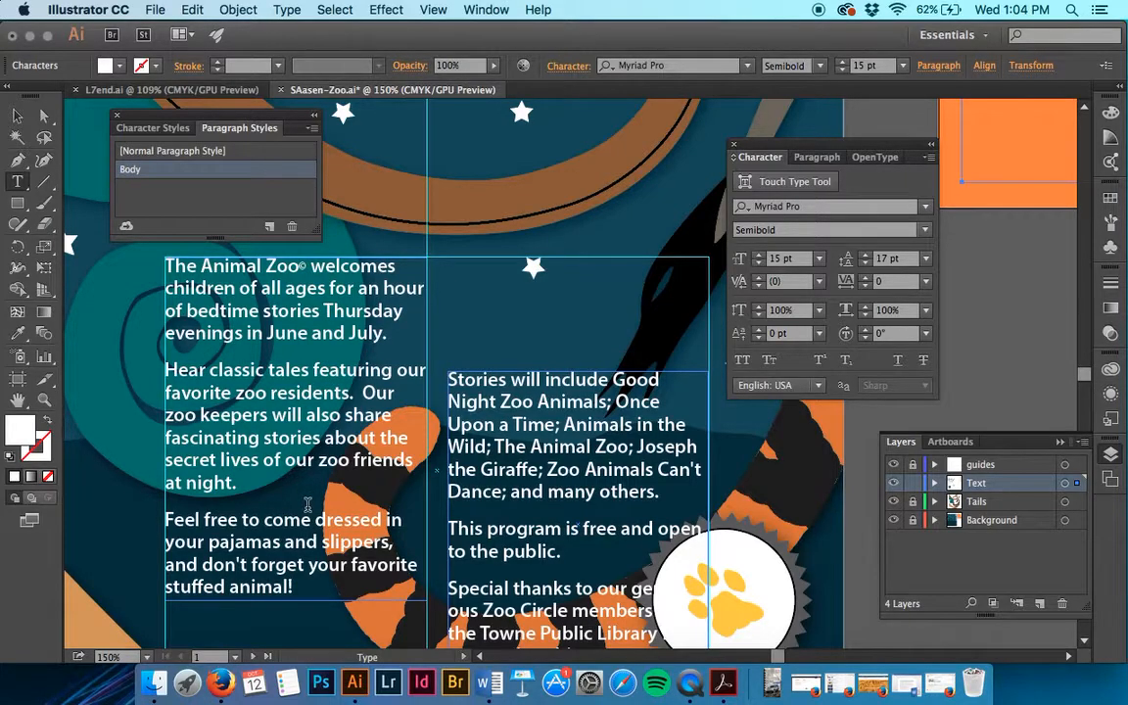
Apply the Body paragraph style without overrides to all paragraphs from "Hear classic tales" through "supporting this program", and deselect the text.
scroll(308, 504, "down", 2)
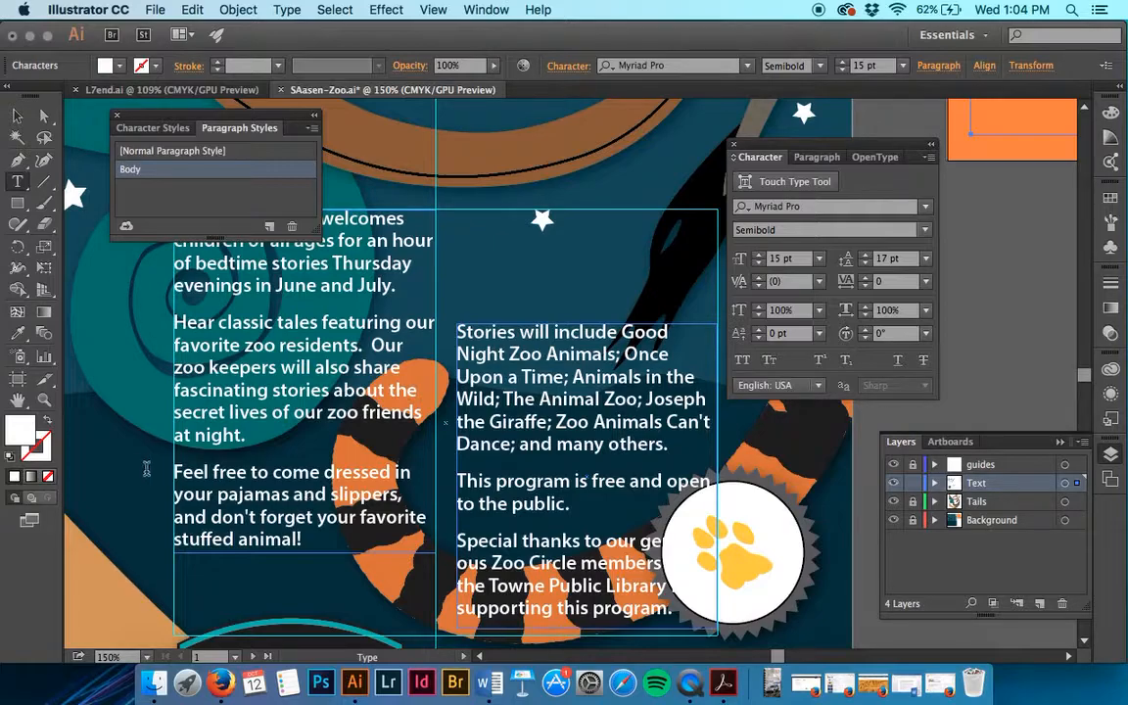
left_click_drag(175, 323, 298, 334)
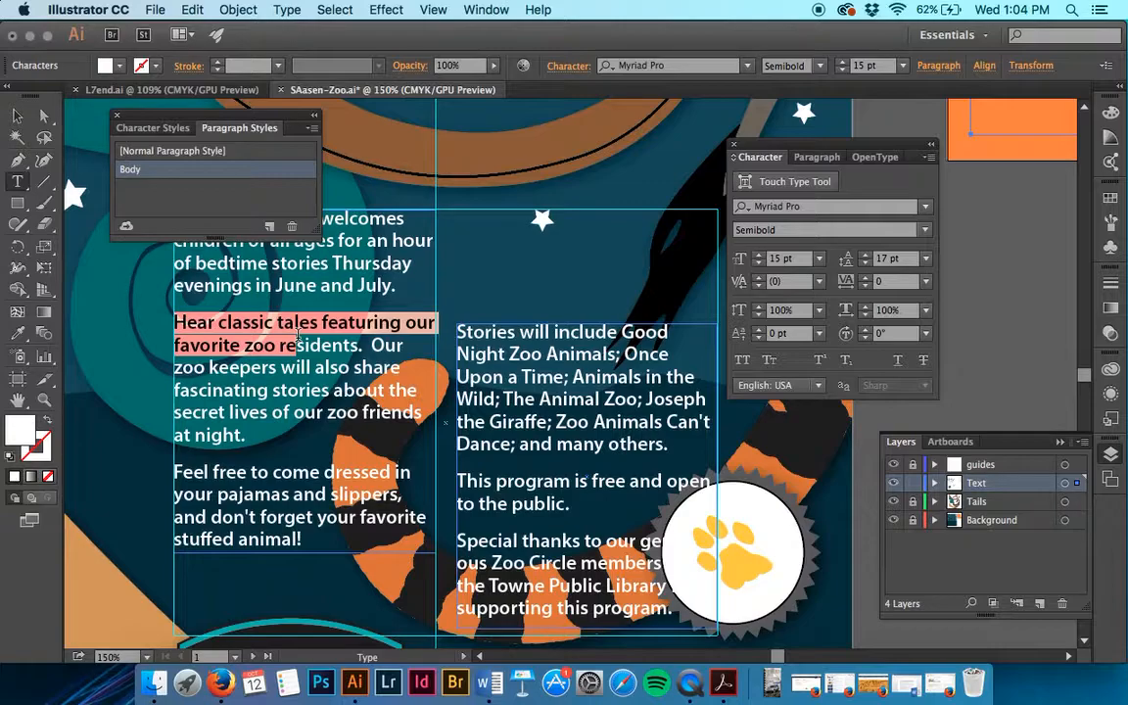
left_click_drag(297, 334, 689, 626)
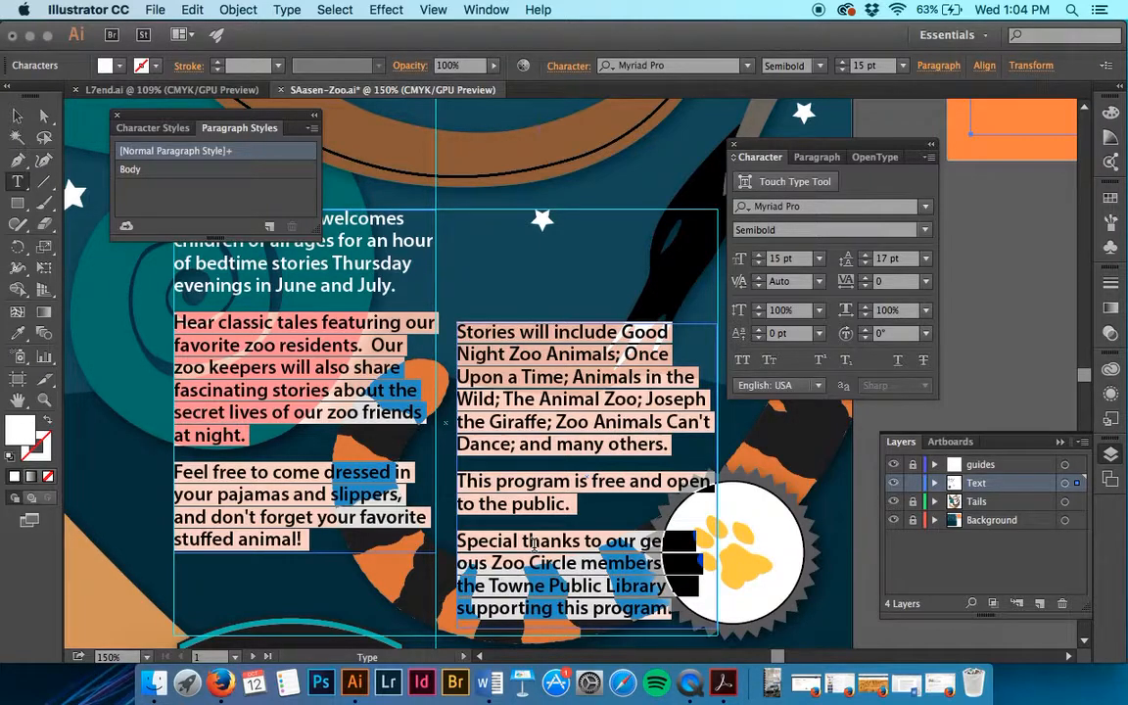
left_click(168, 170)
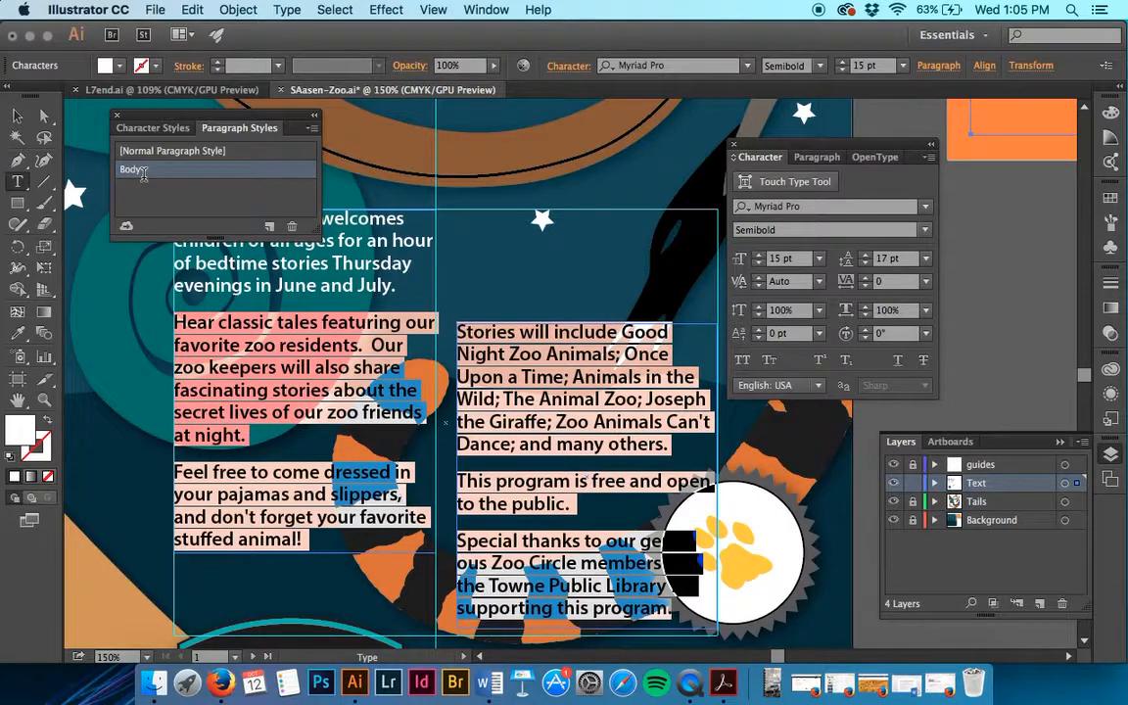
left_click(133, 168, "alt")
left_click(332, 9)
left_click(341, 64)
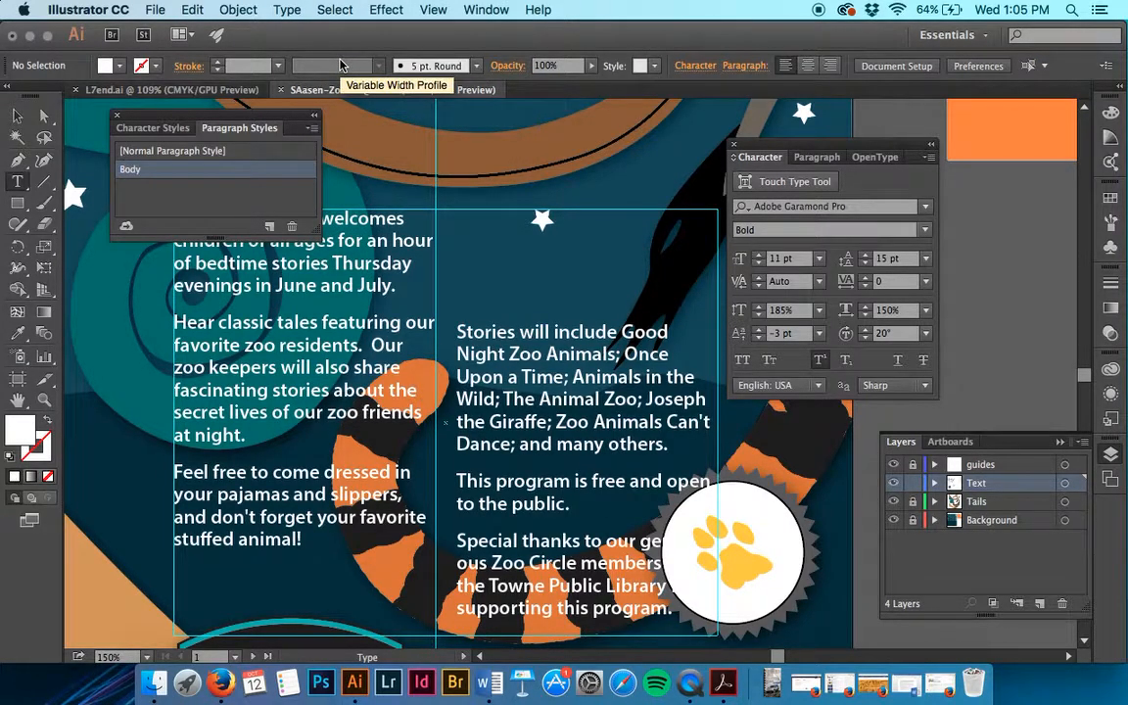
Select the whole first paragraph, "The Animal Zoo© welcomes…", and clear its overrides so it follows the Body style exactly.
left_click(16, 117)
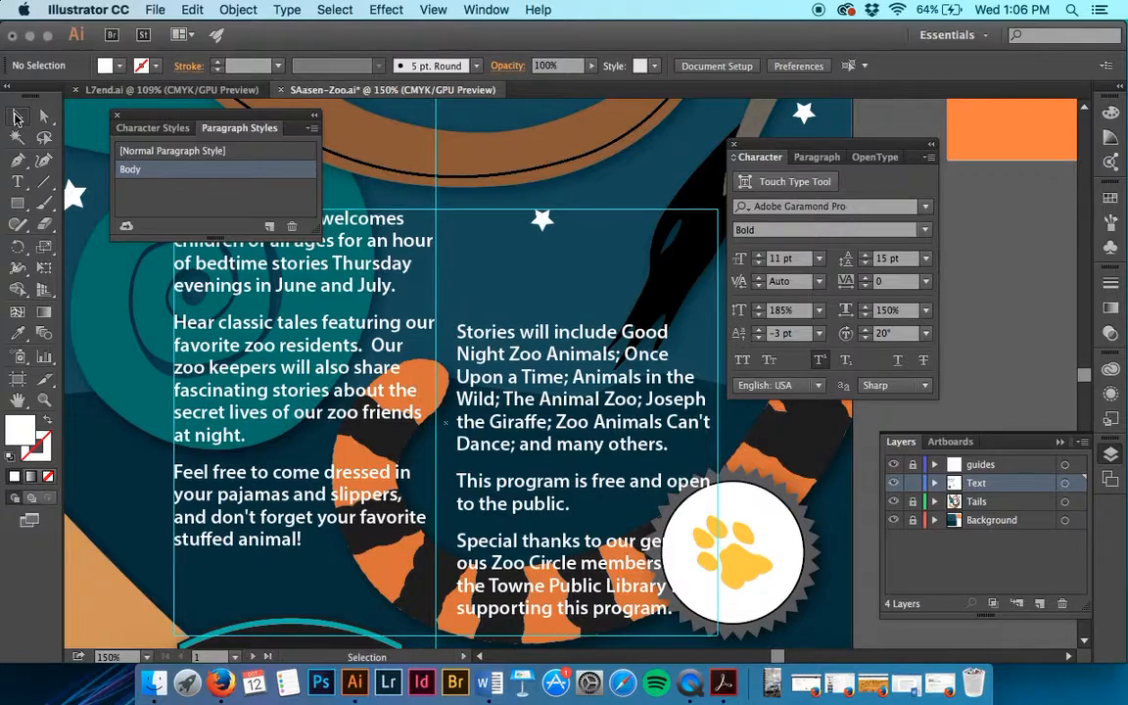
left_click(468, 513)
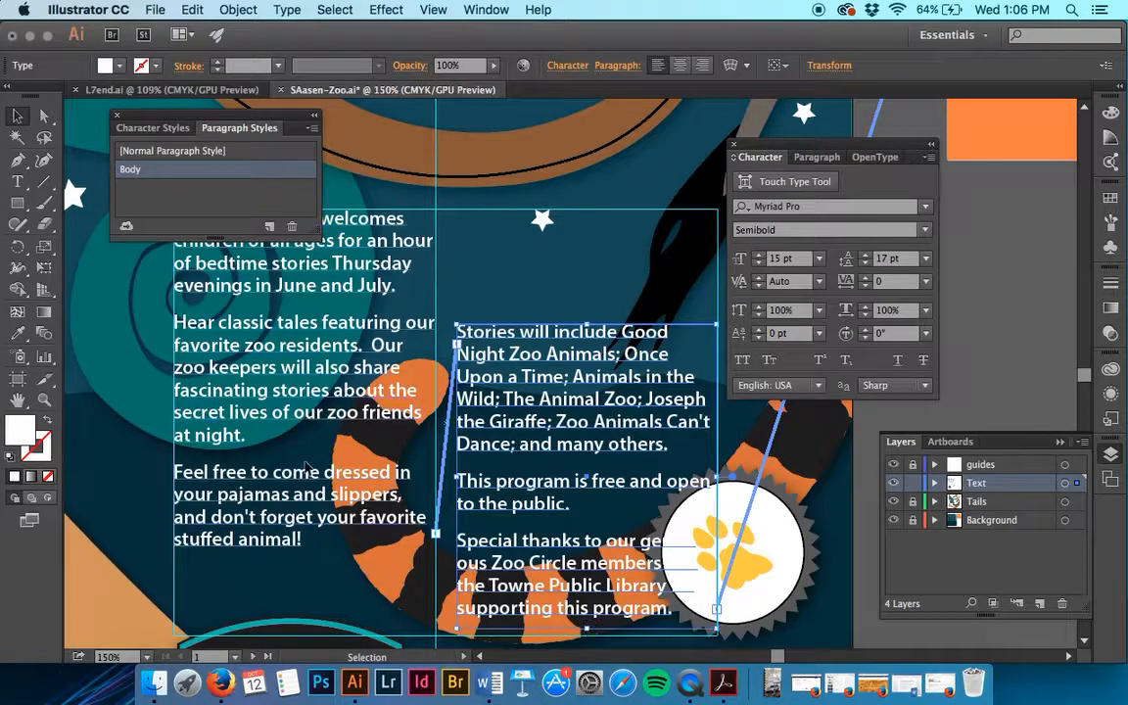
left_click(18, 178)
scroll(168, 344, "up", 3)
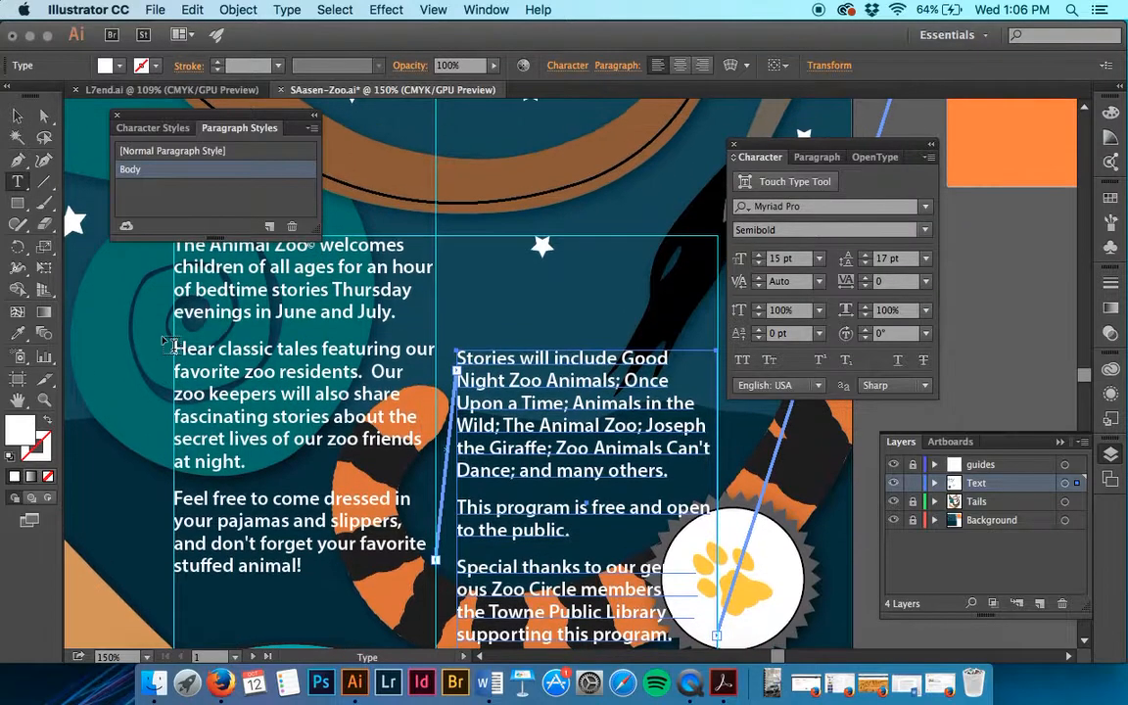
left_click(187, 255)
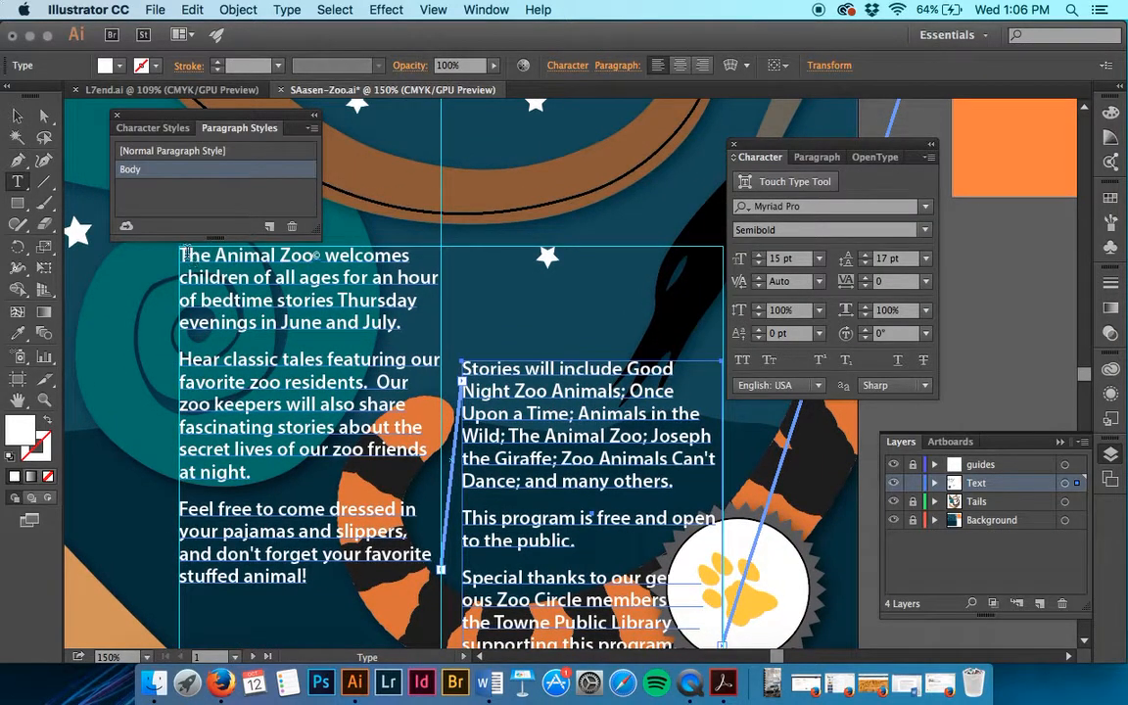
double_click(186, 254)
triple_click(185, 253)
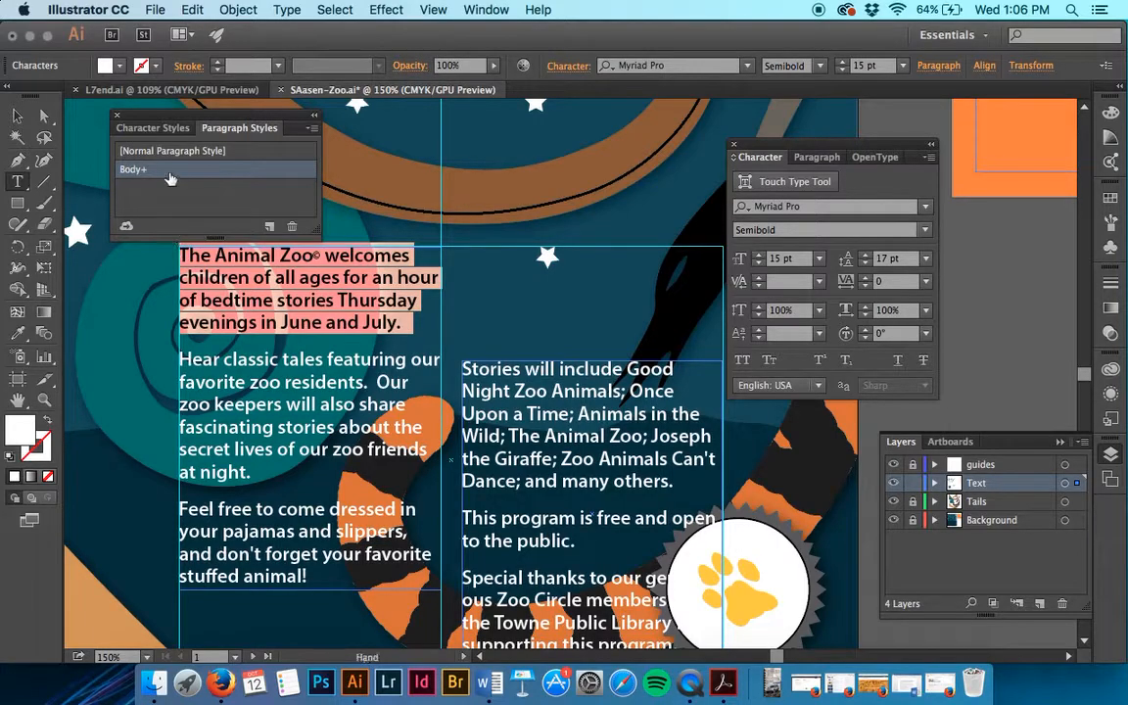
left_click(169, 169, "alt")
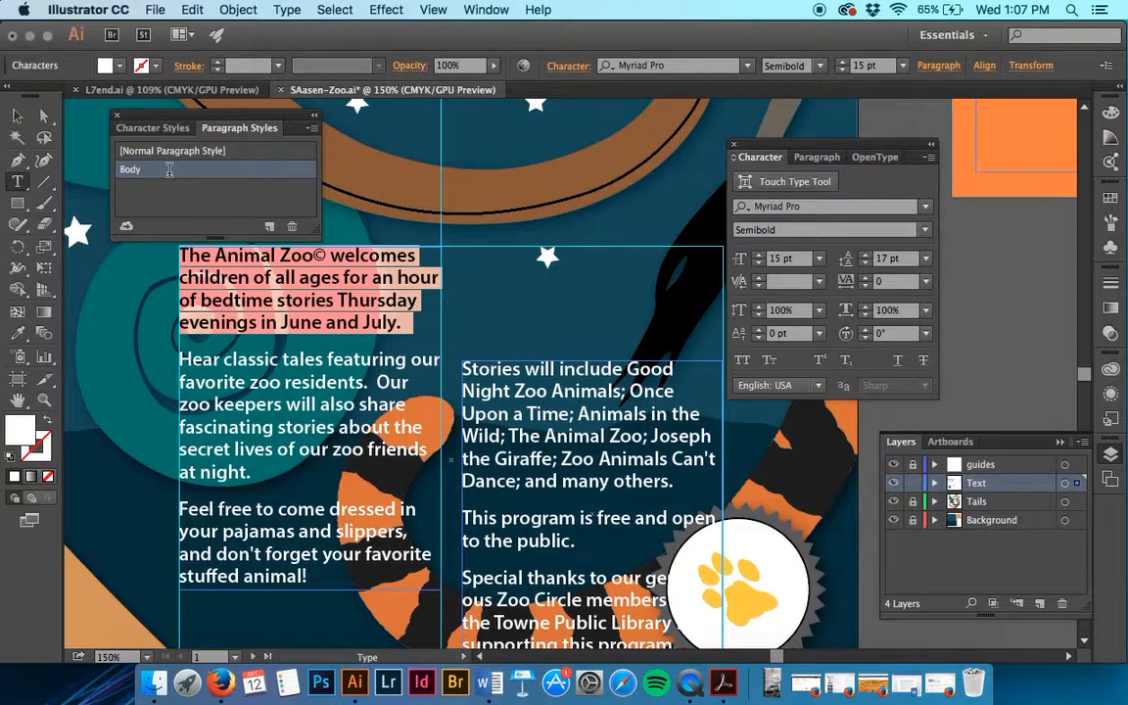
Open the options of the Body paragraph style and examine its general style settings.
double_click(130, 170)
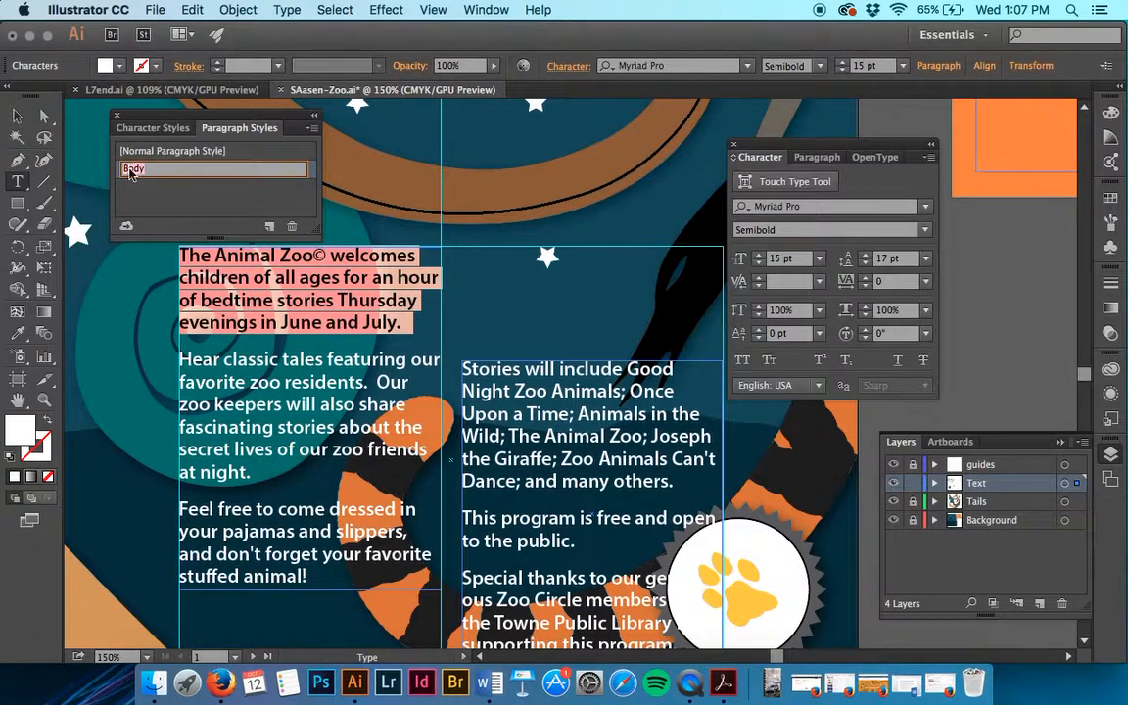
key("Return")
double_click(286, 166)
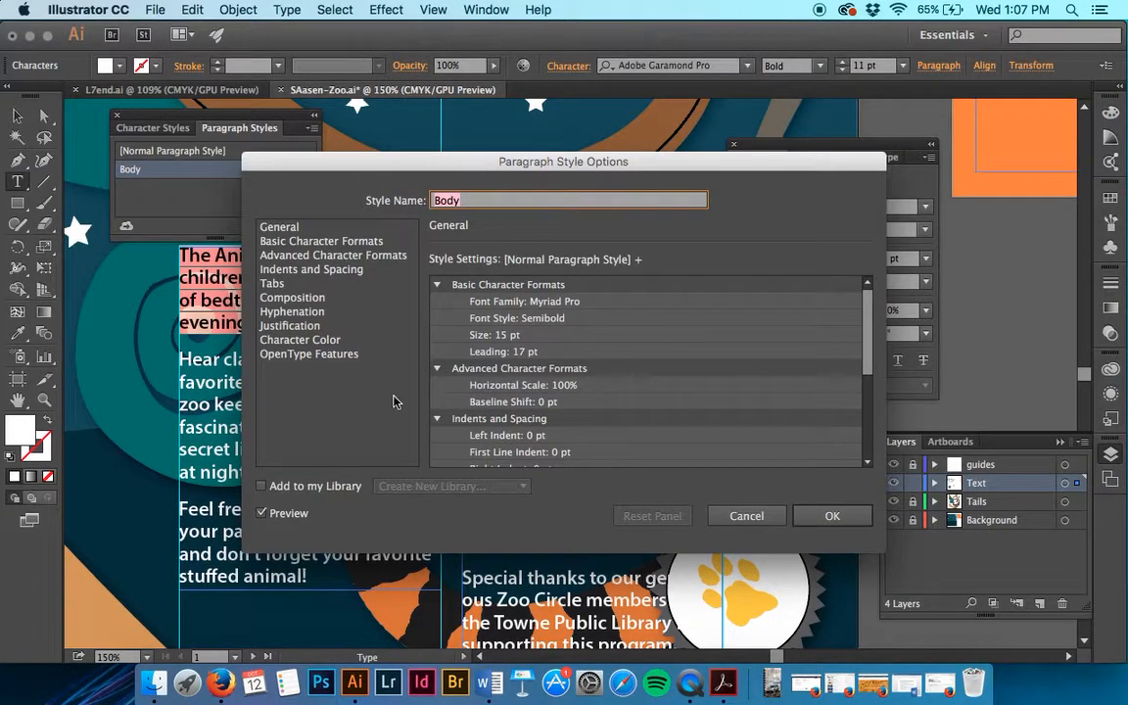
left_click(351, 231)
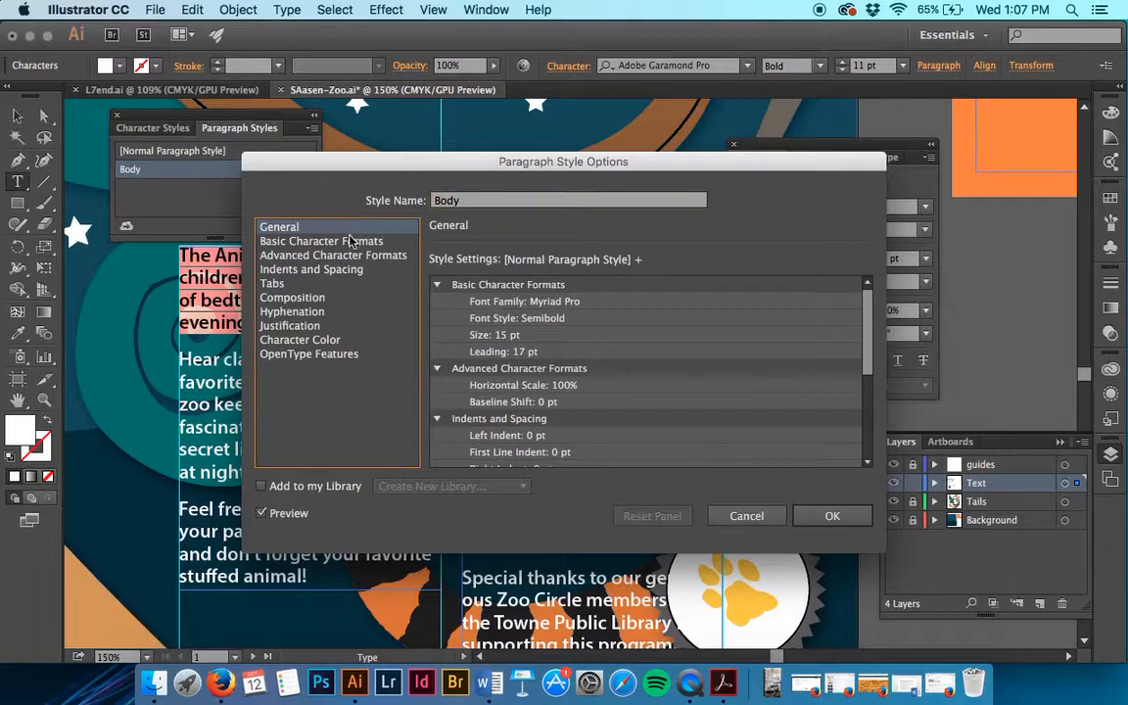
scroll(544, 325, "down", 5)
scroll(544, 325, "up", 5)
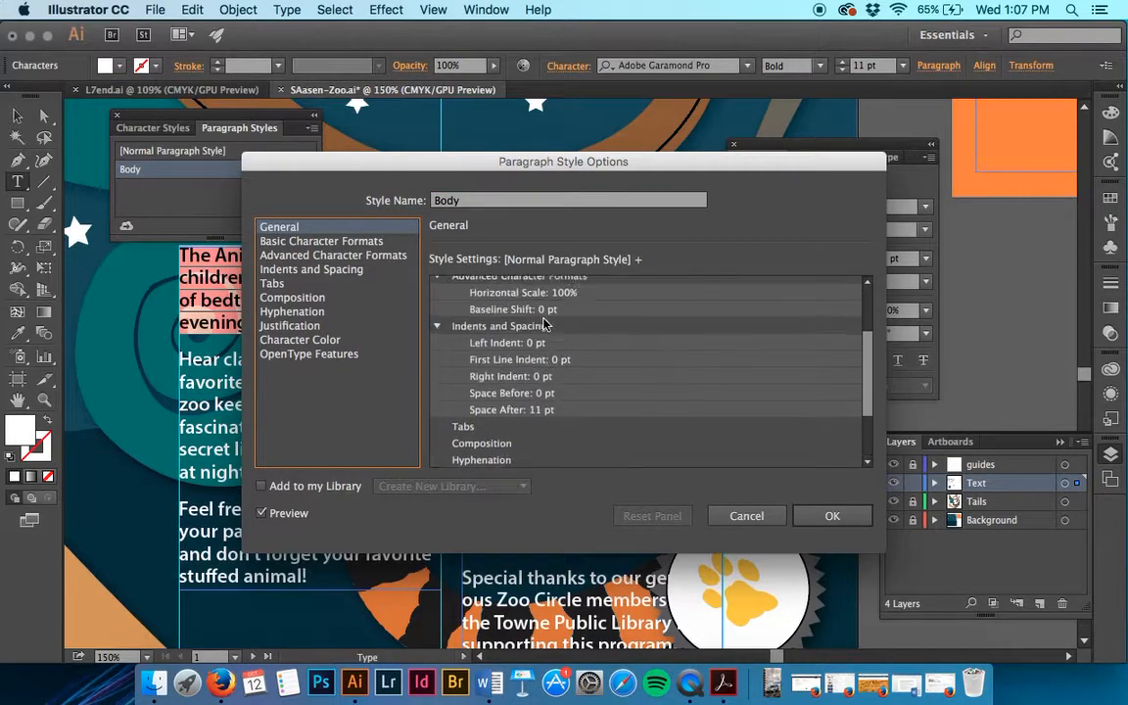
Try underlining all Body text through the style's basic character formats, shift the dialog to reveal the poster text, and remove the underline again.
left_click(387, 240)
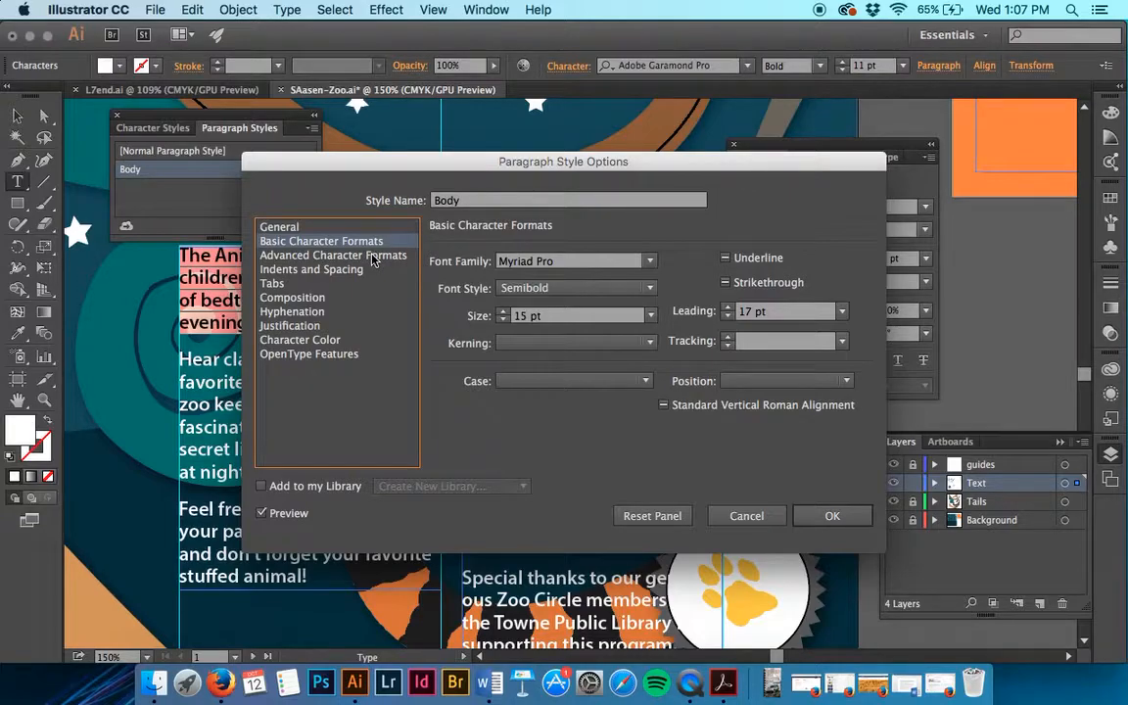
left_click(727, 258)
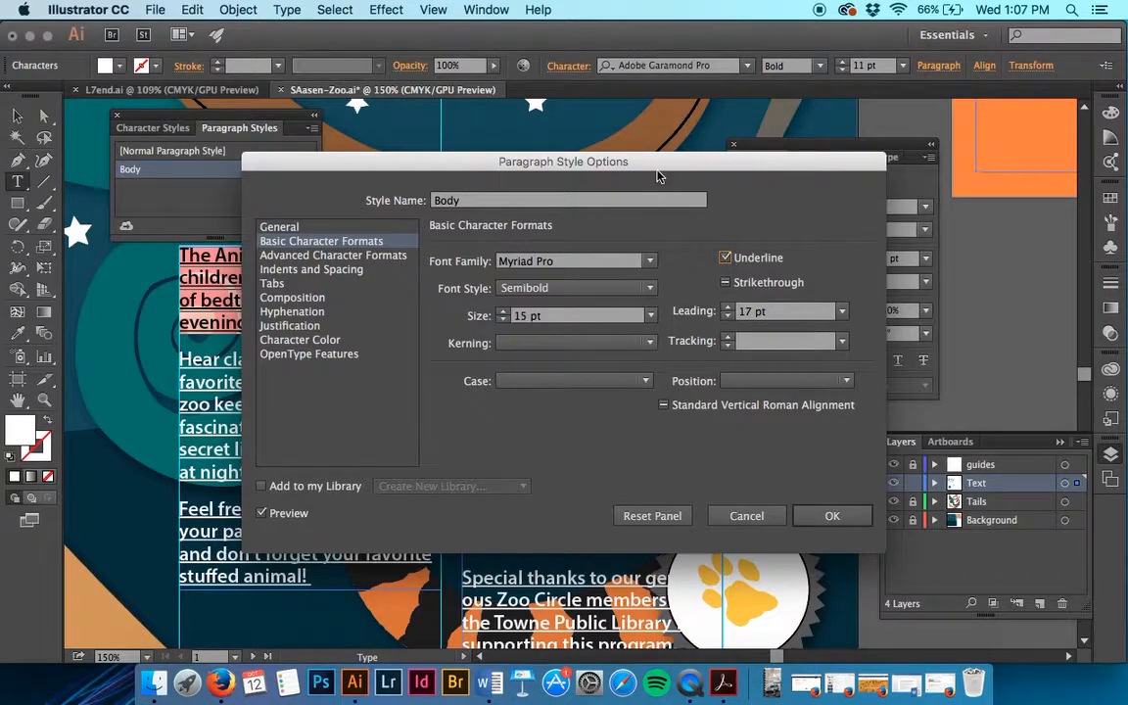
left_click_drag(658, 176, 754, 166)
left_click(827, 252)
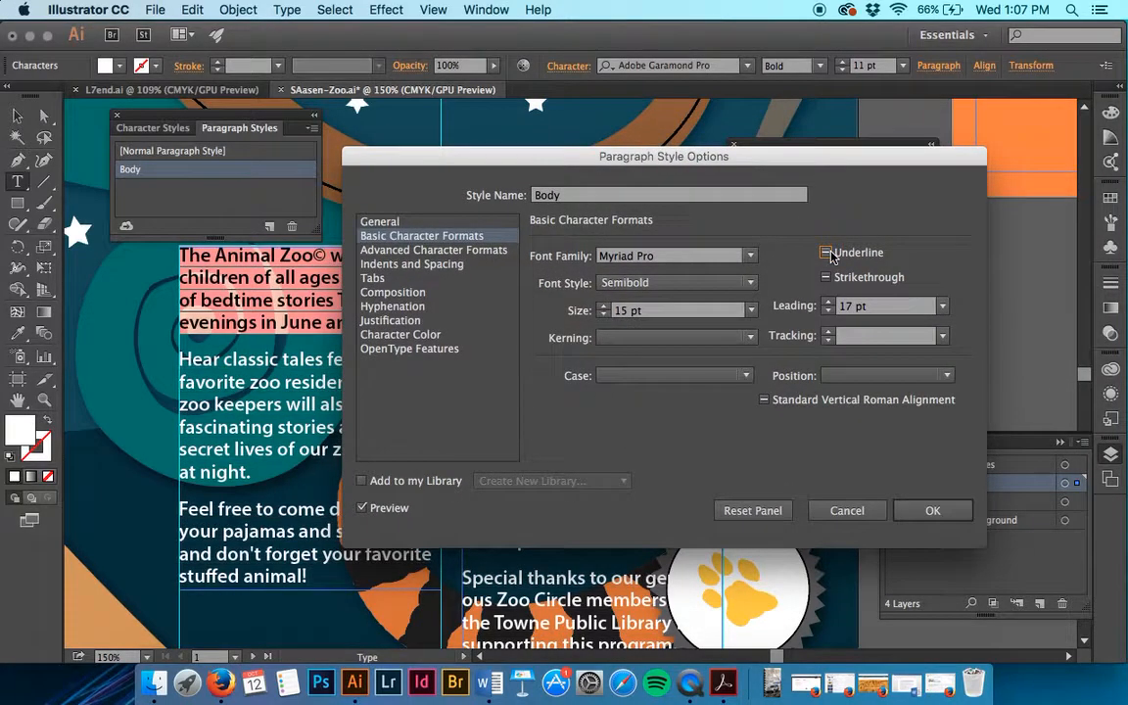
Set the Body style's space after paragraphs to 8 pt, accept the style options, and save the document.
left_click(413, 265)
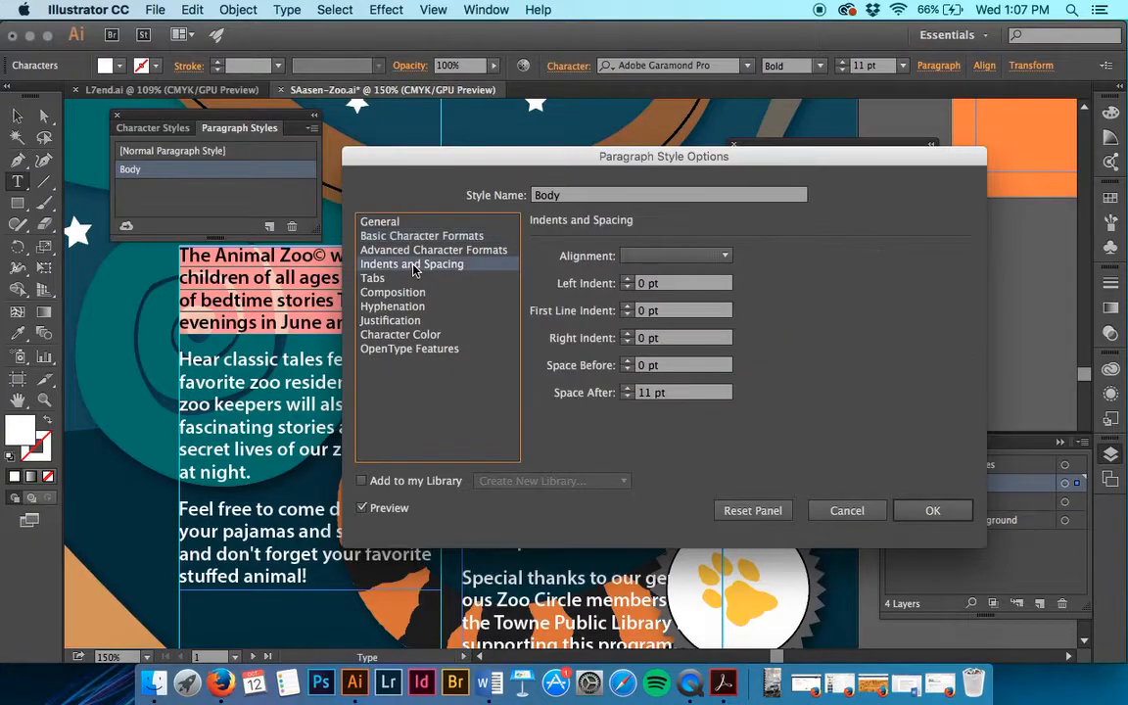
double_click(636, 395)
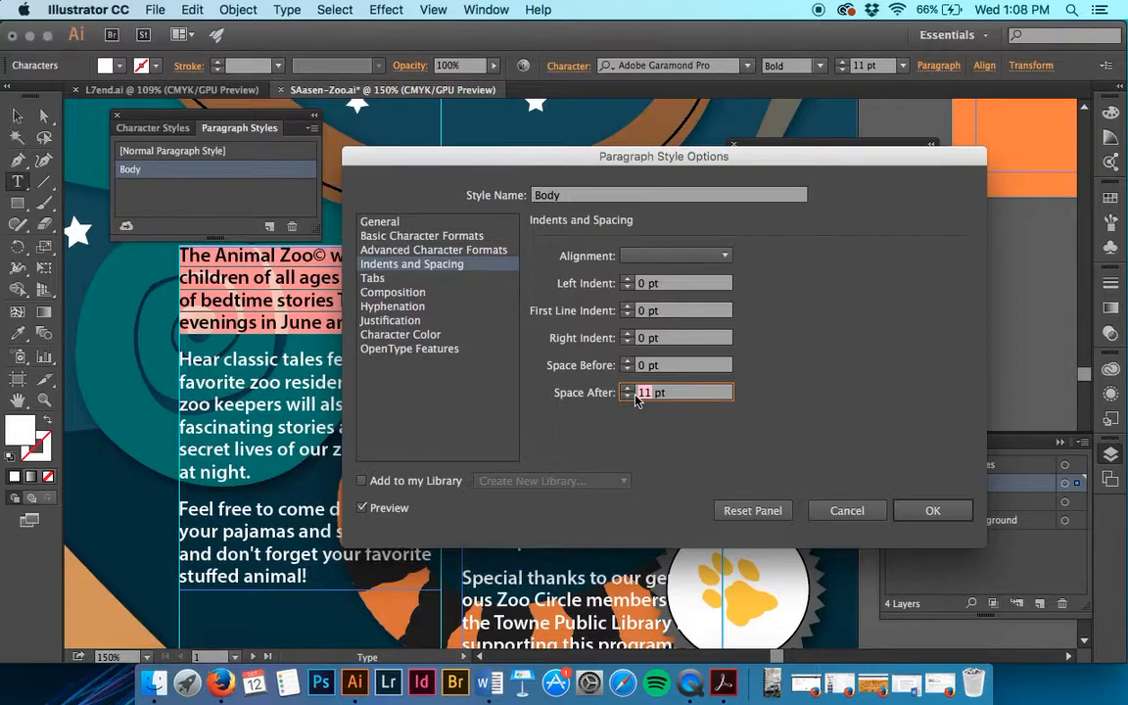
type("8")
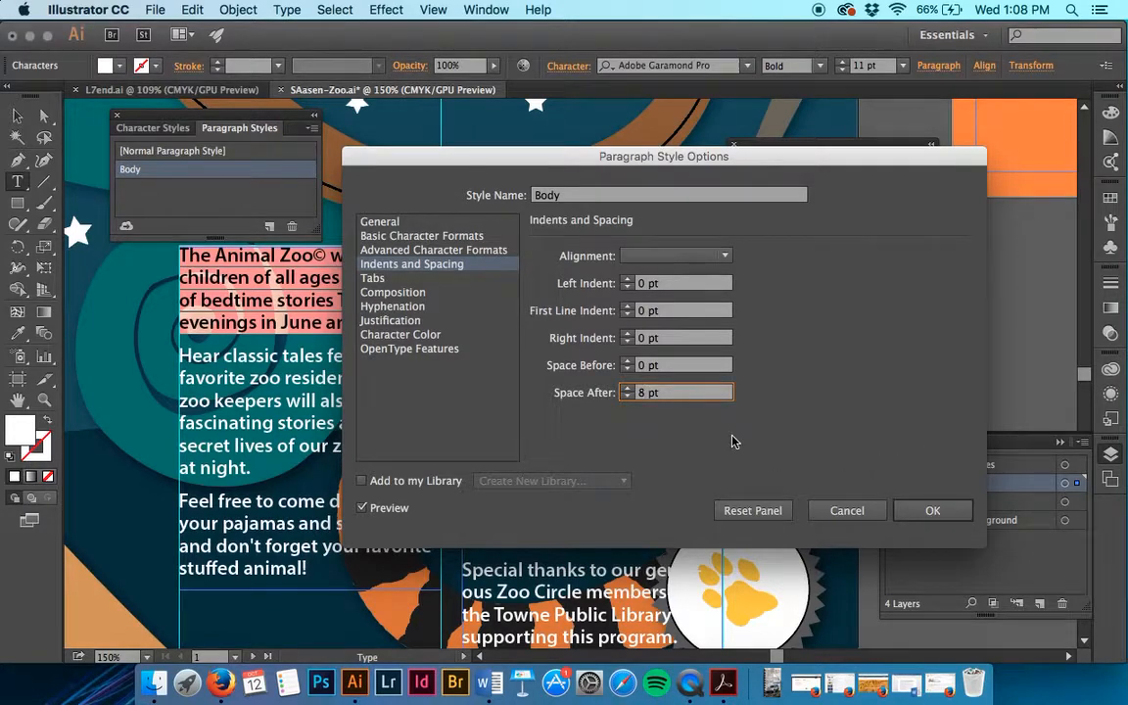
left_click(933, 510)
scroll(774, 476, "down", 5)
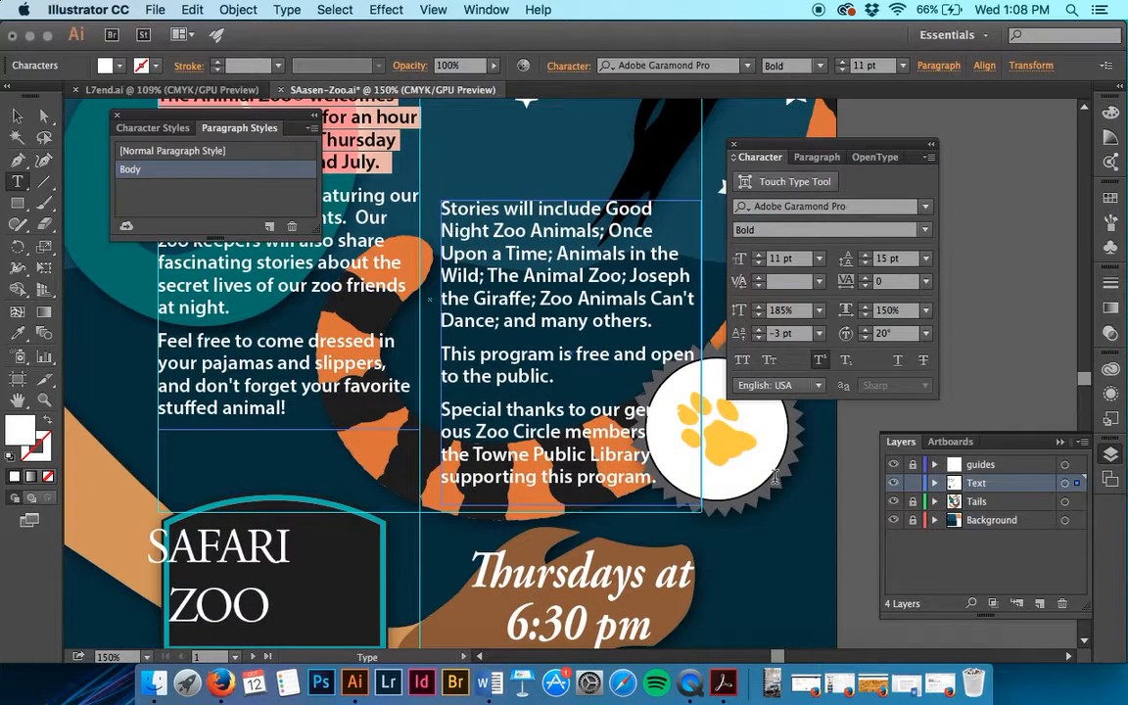
scroll(773, 477, "up", 2)
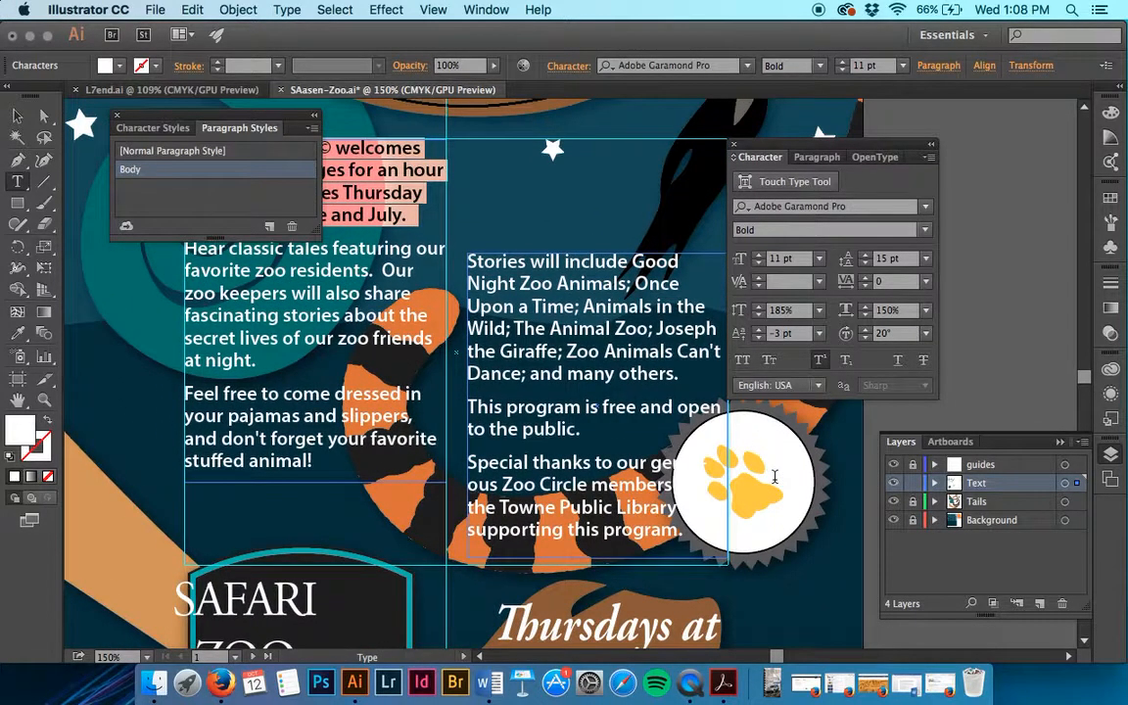
key("Escape")
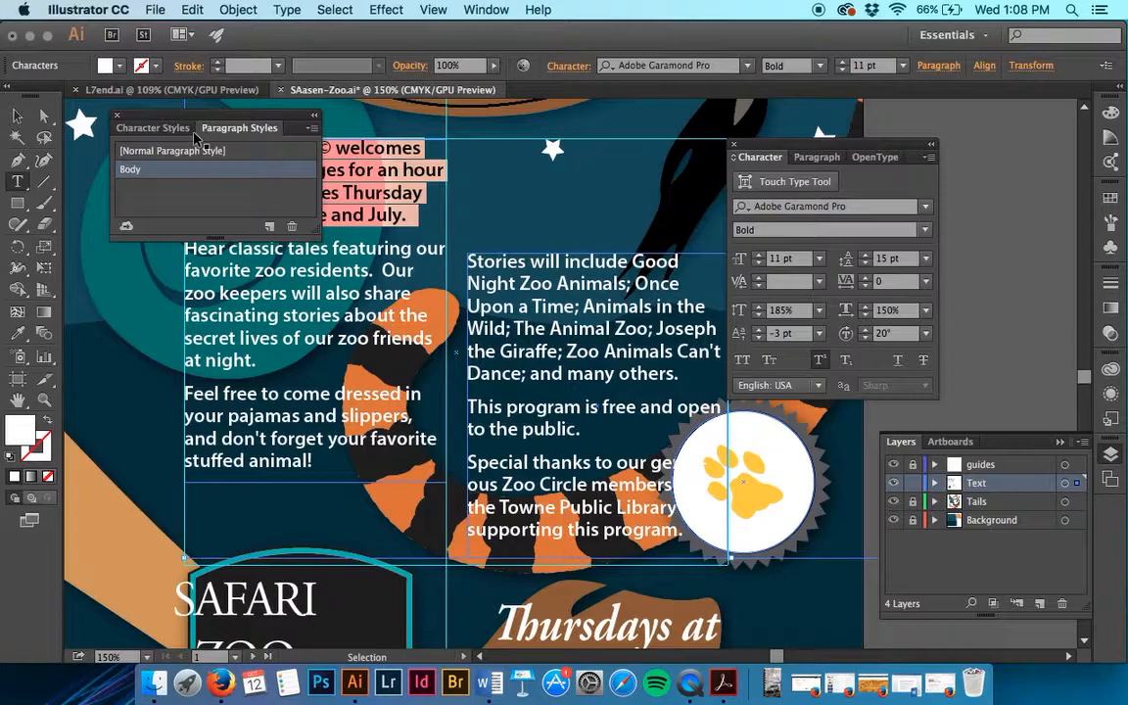
key("super+s")
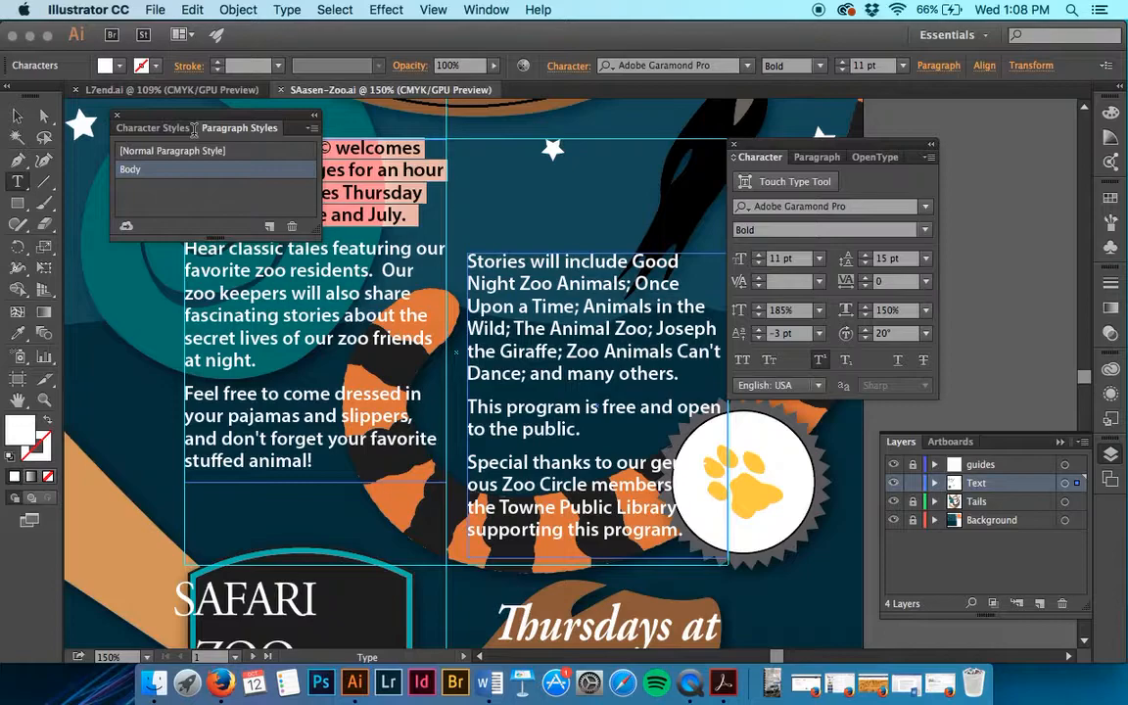
Format the words "The Animal Zoo©" at the start of the first paragraph with the gold fill, Italic font style and underline.
scroll(385, 362, "up", 10)
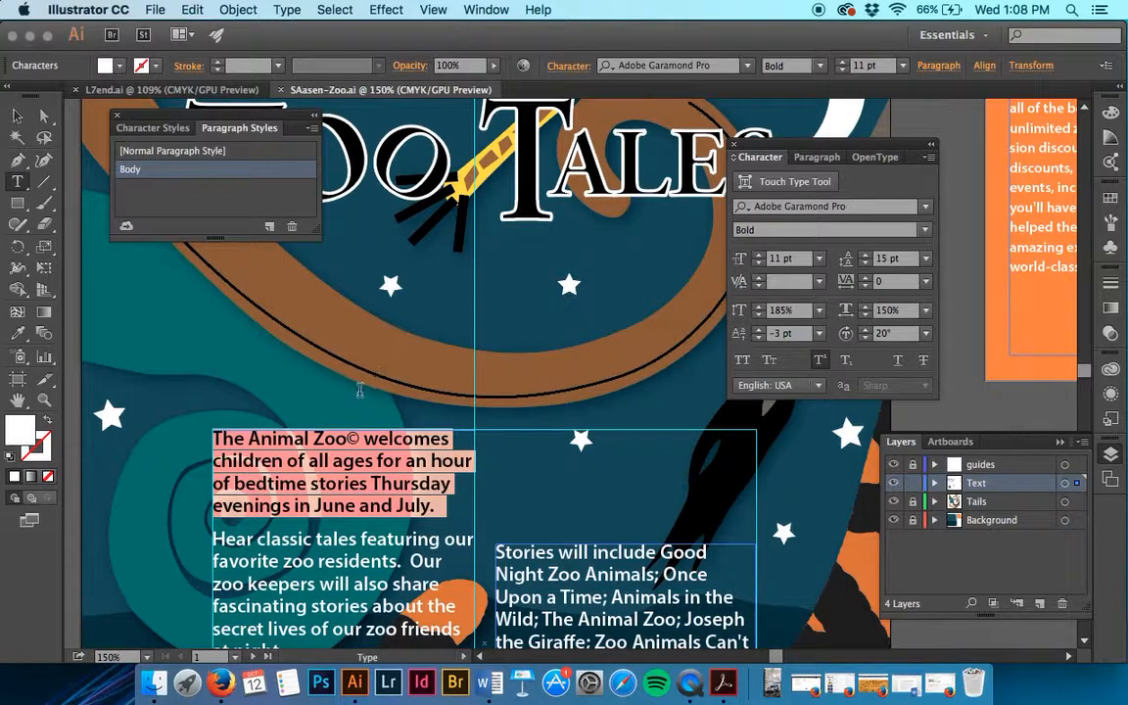
left_click(359, 439)
left_click_drag(359, 438, 217, 440)
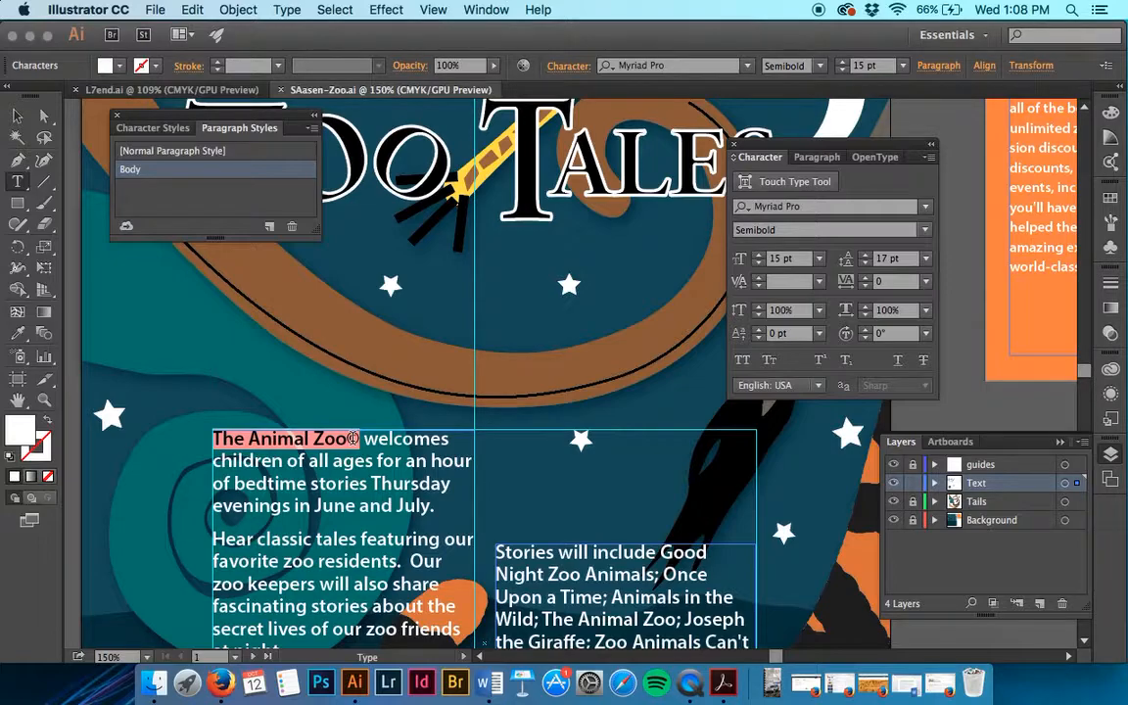
left_click(121, 67)
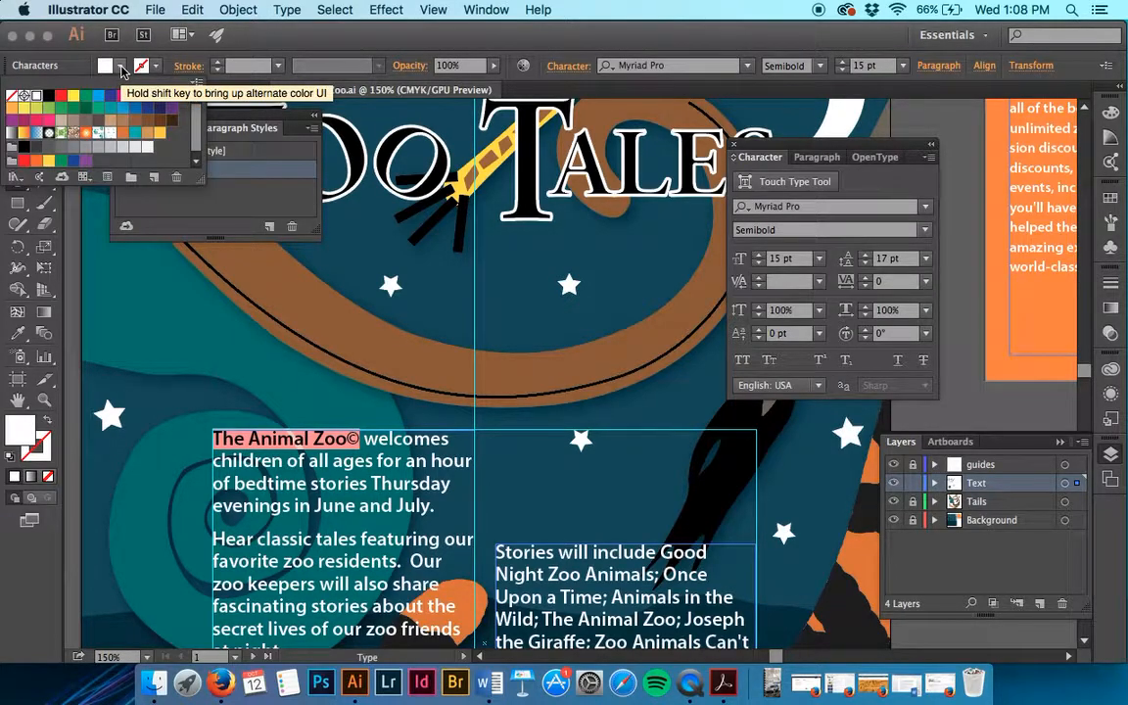
left_click(162, 137)
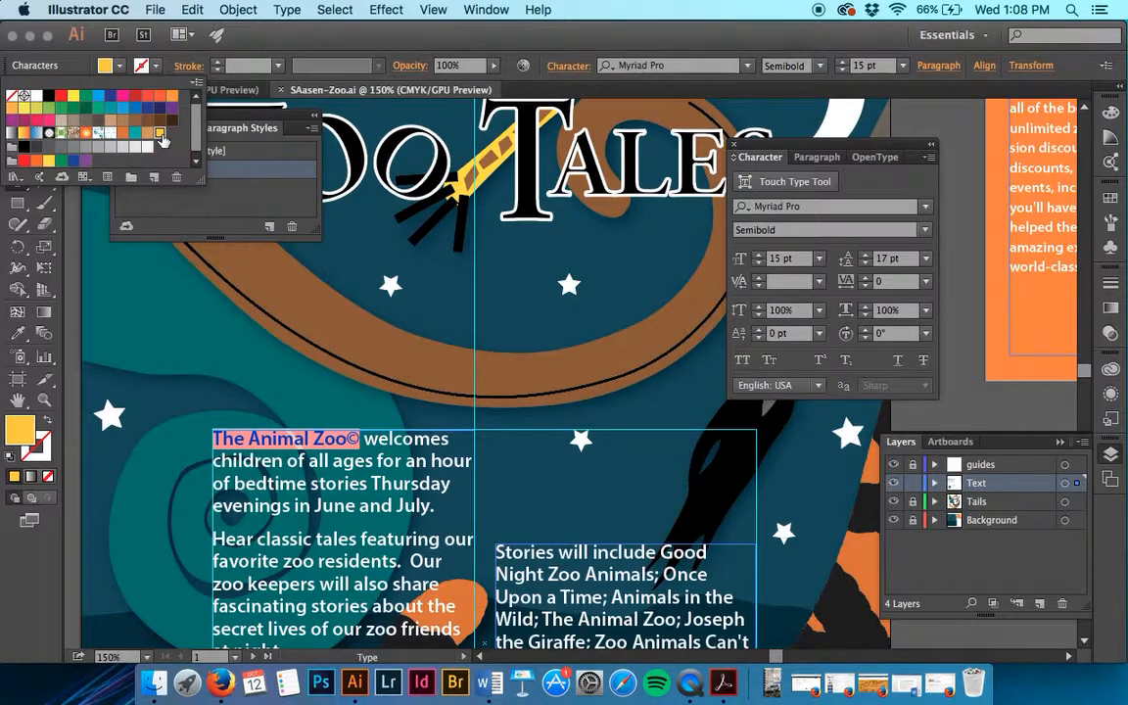
left_click(819, 67)
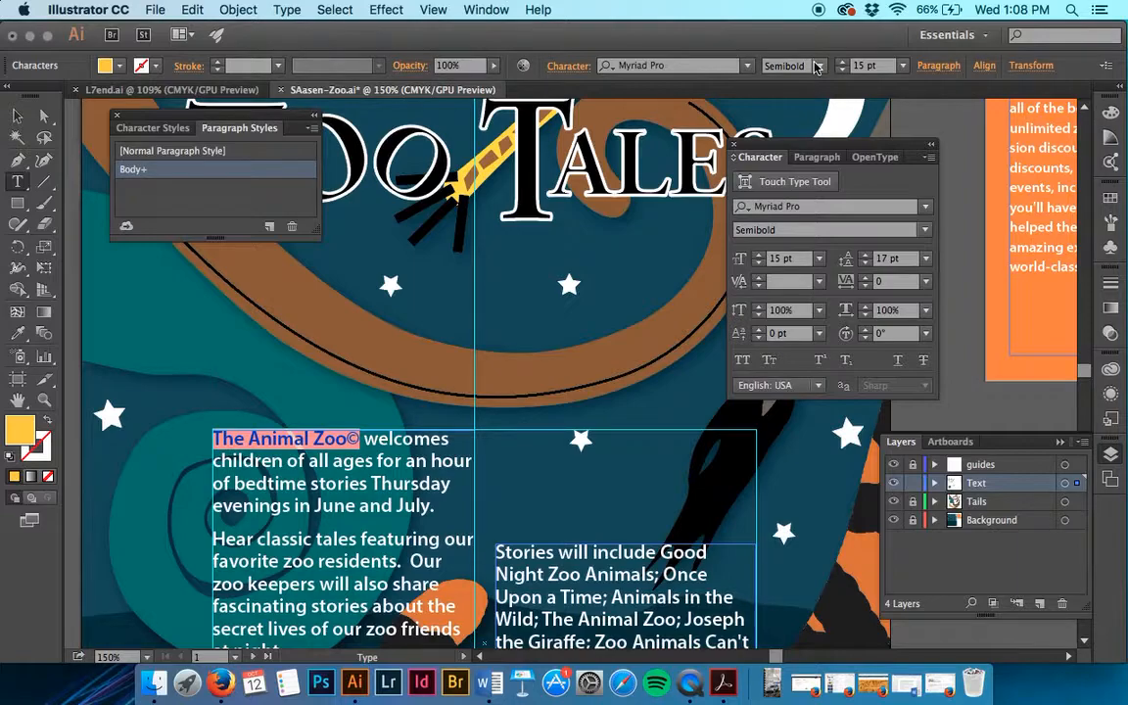
left_click(816, 67)
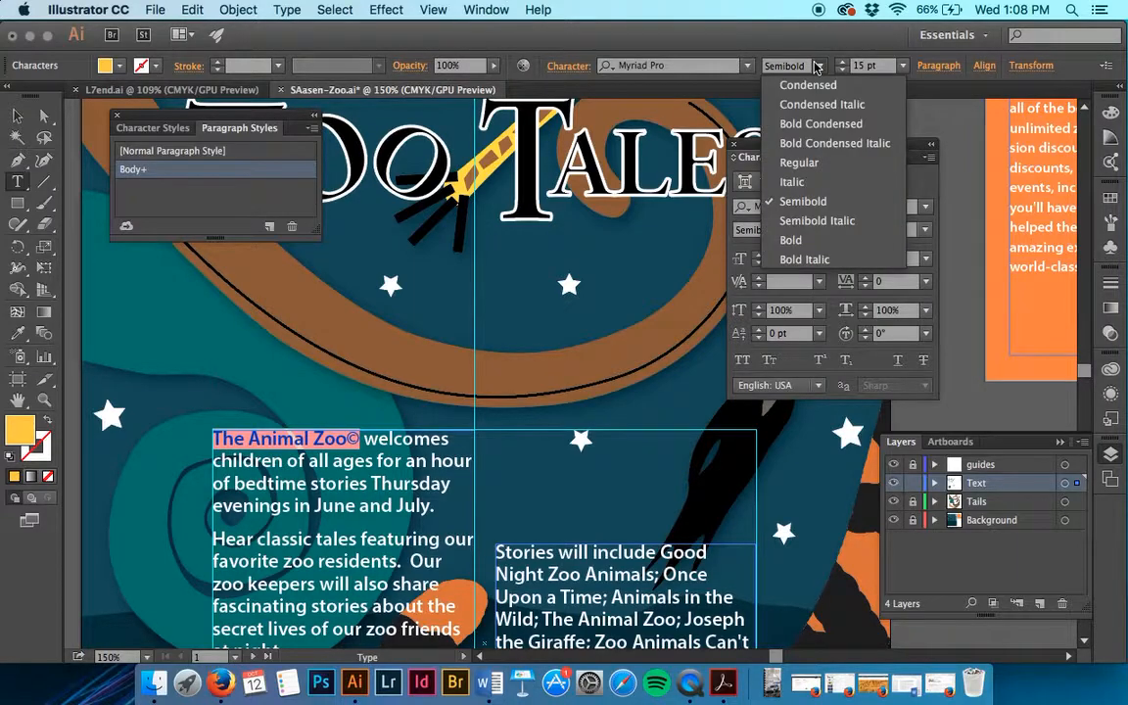
left_click(818, 181)
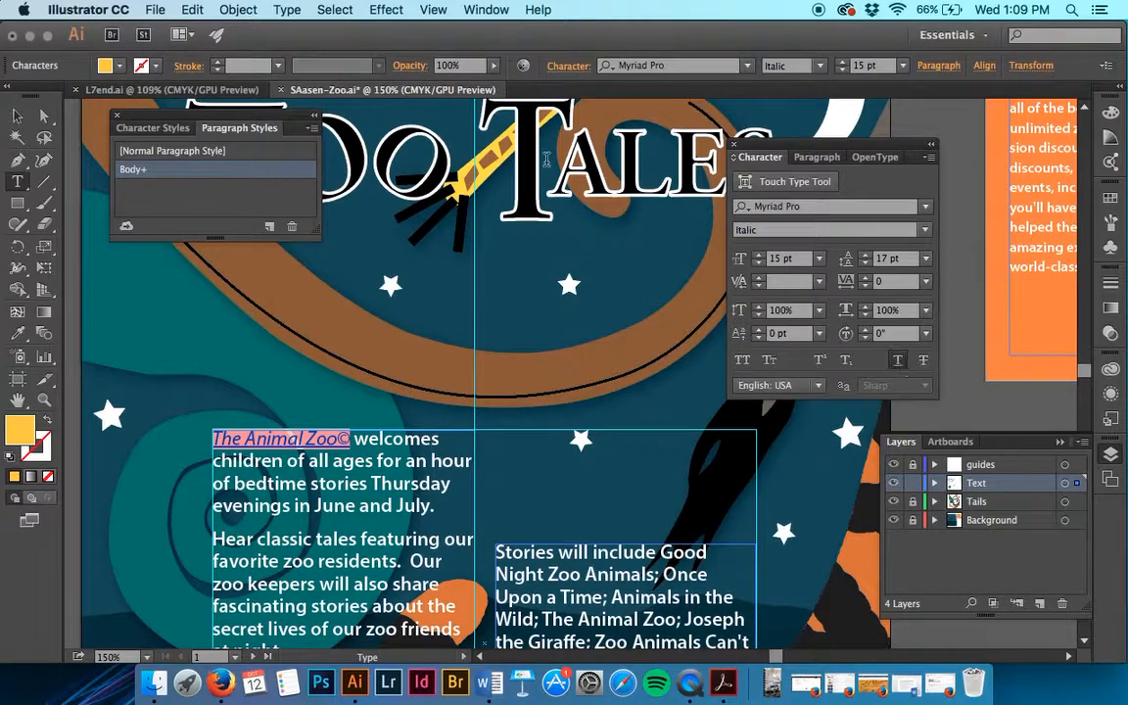
Create a character style named emphasis from the formatted "The Animal Zoo©" text and apply it to those words.
left_click(153, 129)
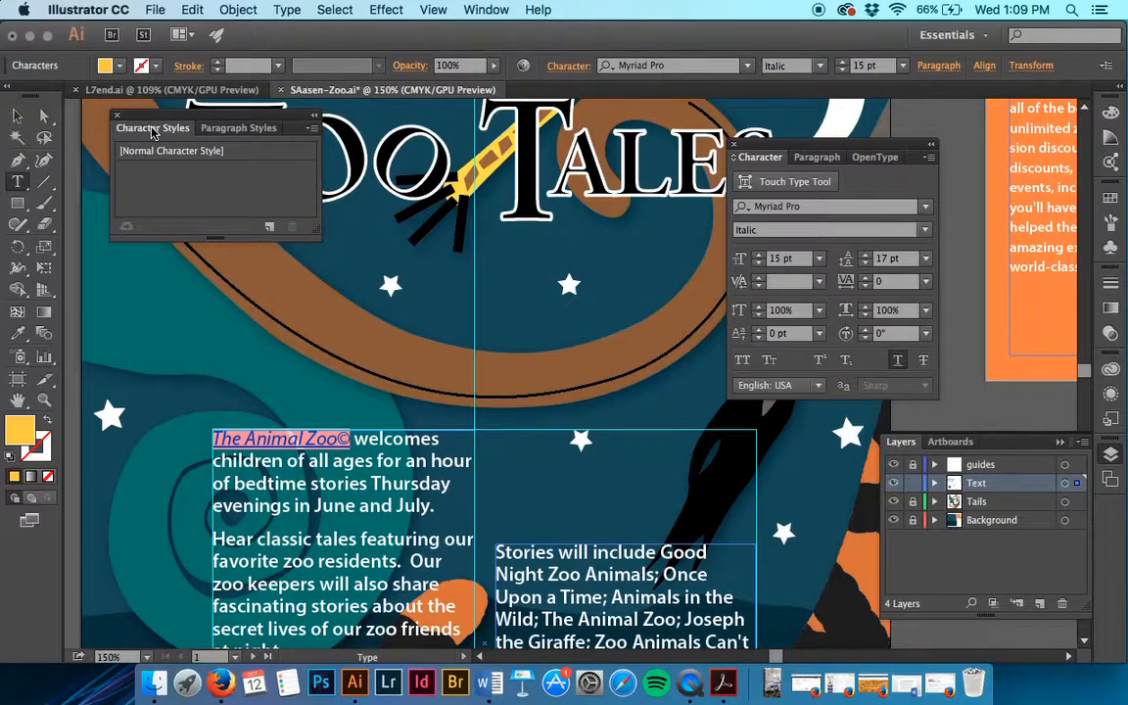
left_click(267, 225, "alt")
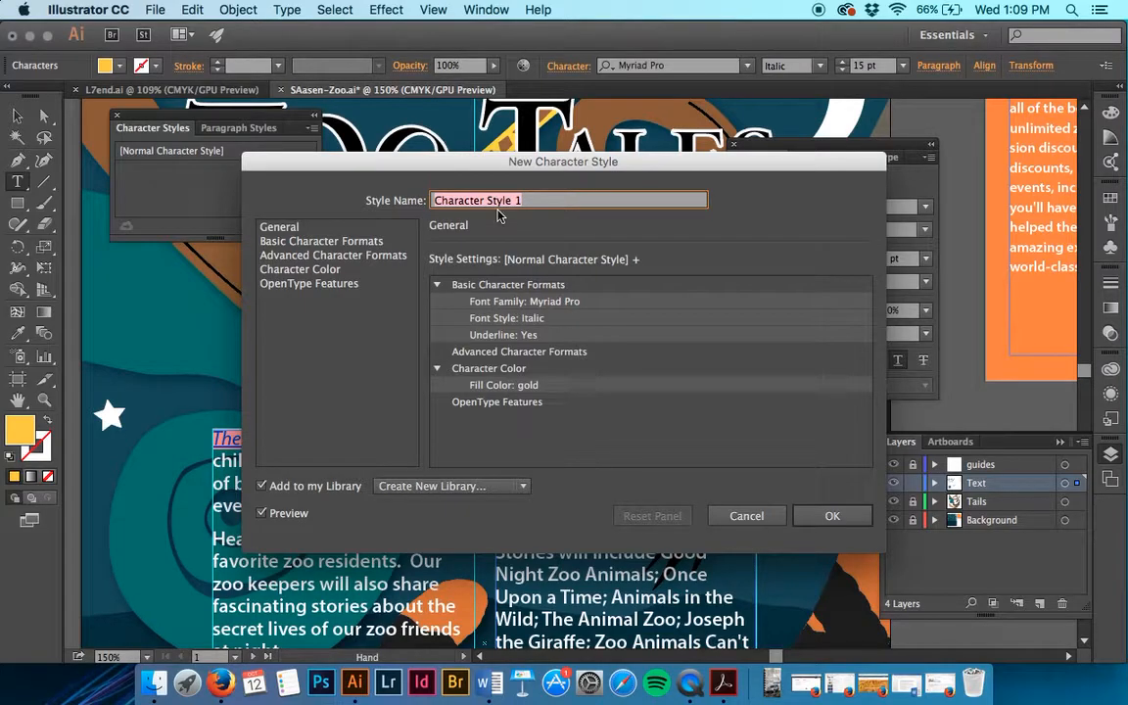
type("emphasis")
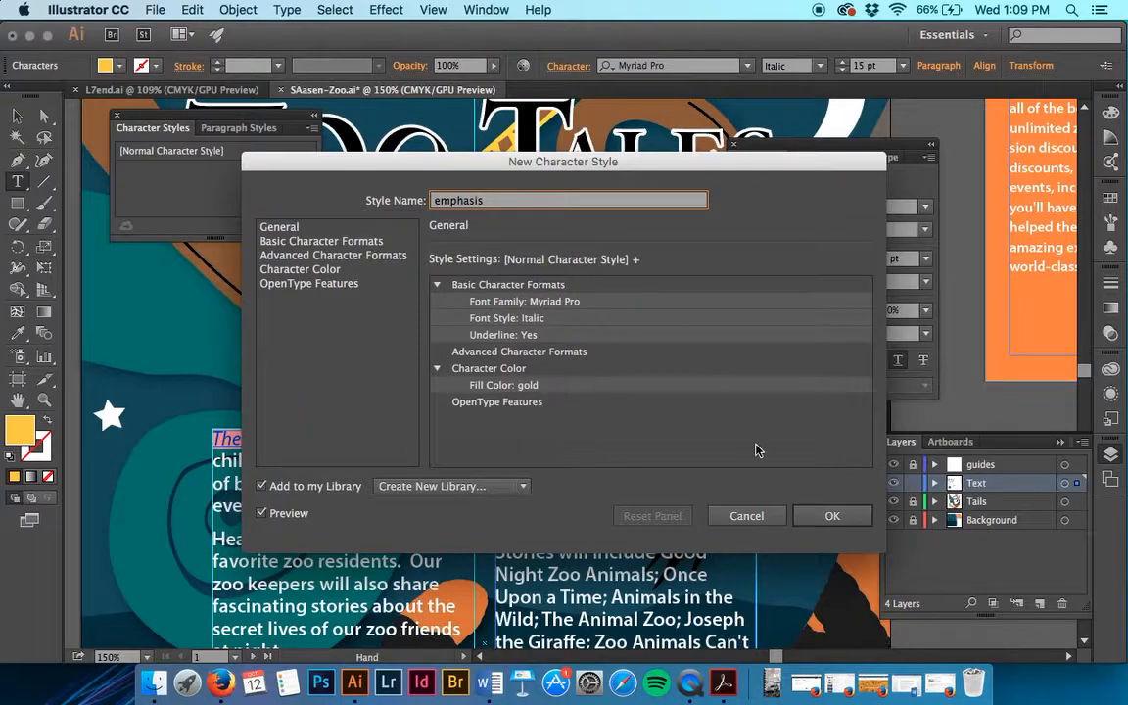
left_click(832, 516)
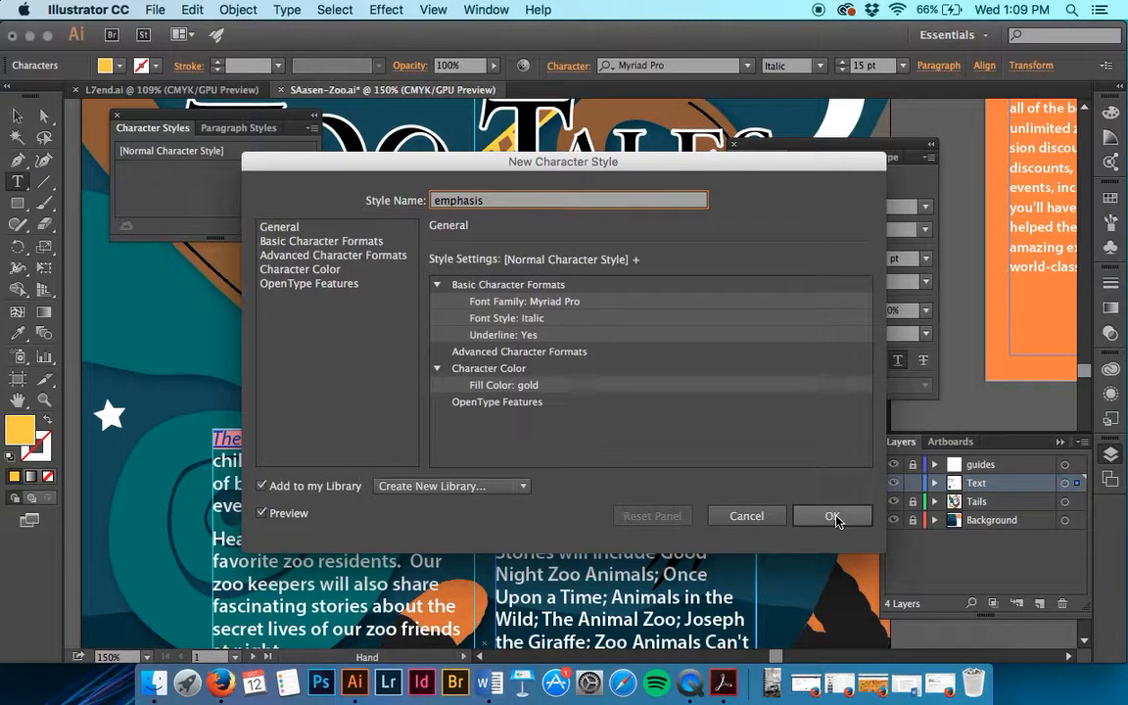
left_click(835, 518)
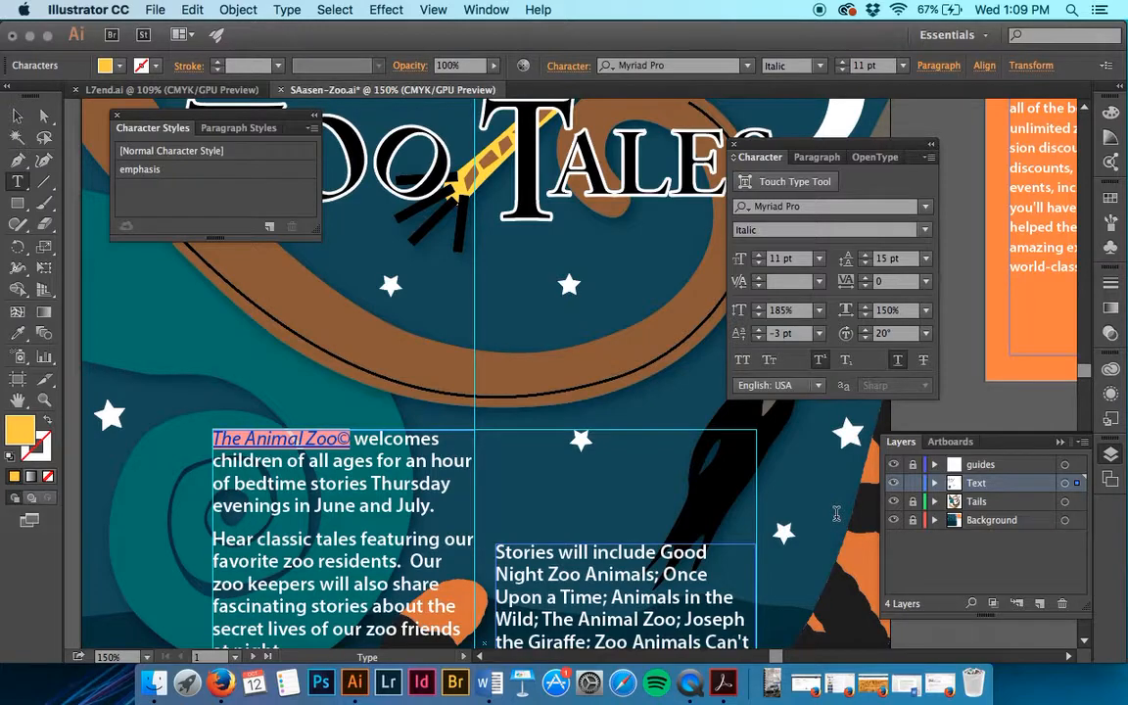
key("shift+F6")
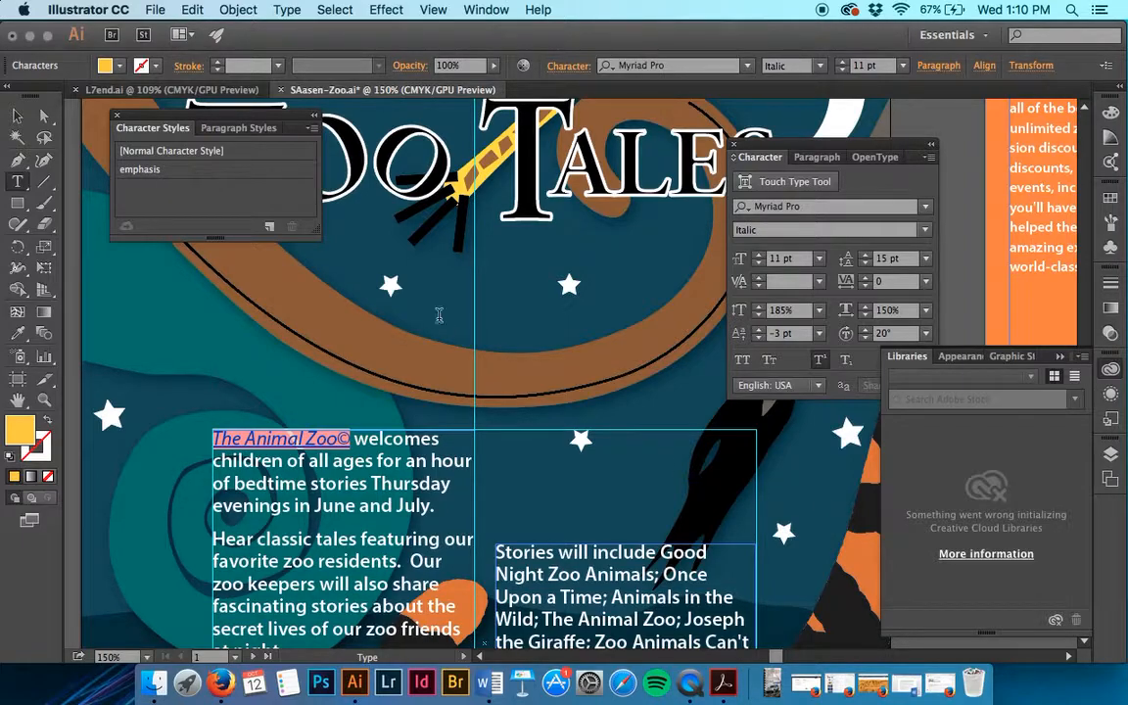
left_click(182, 170)
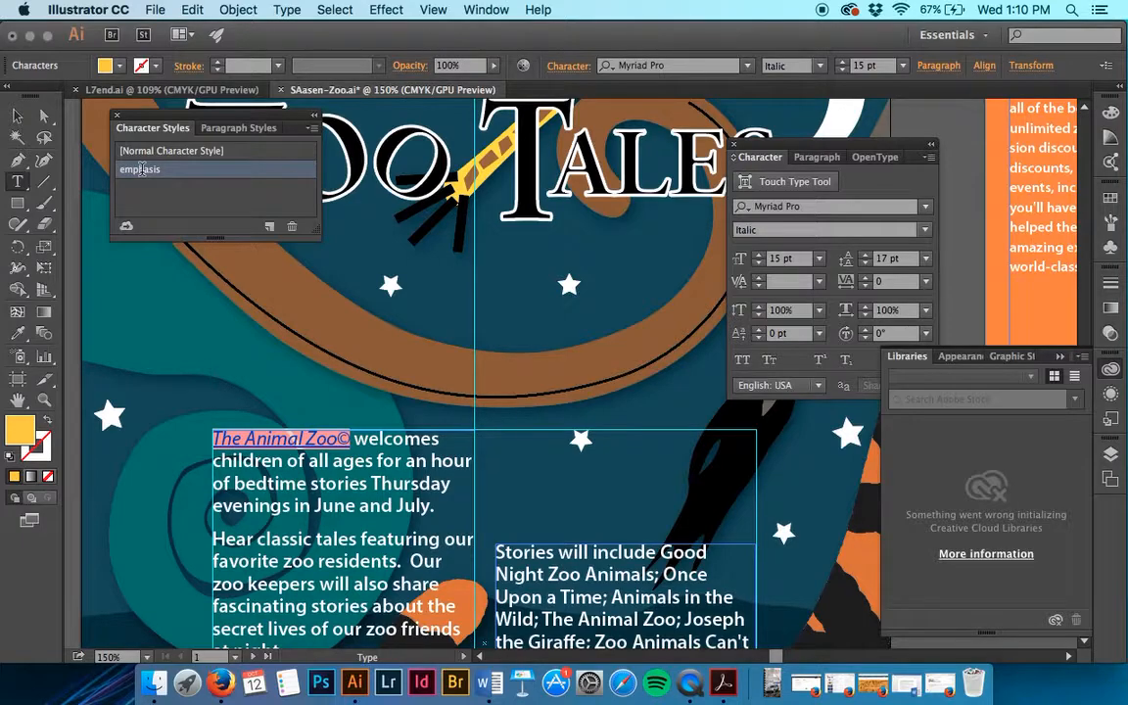
Apply the emphasis character style to "This program is free" in the second column, and deselect the text.
scroll(435, 313, "down", 5)
scroll(435, 313, "right", 2)
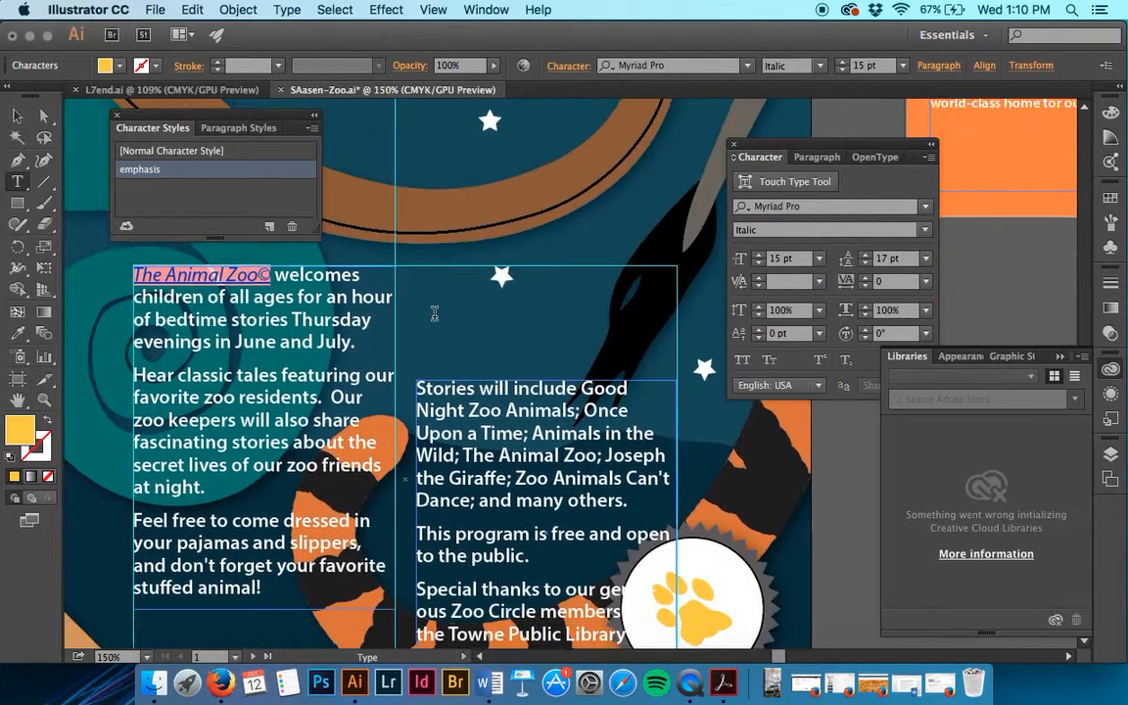
scroll(434, 314, "down", 1)
left_click_drag(419, 513, 584, 518)
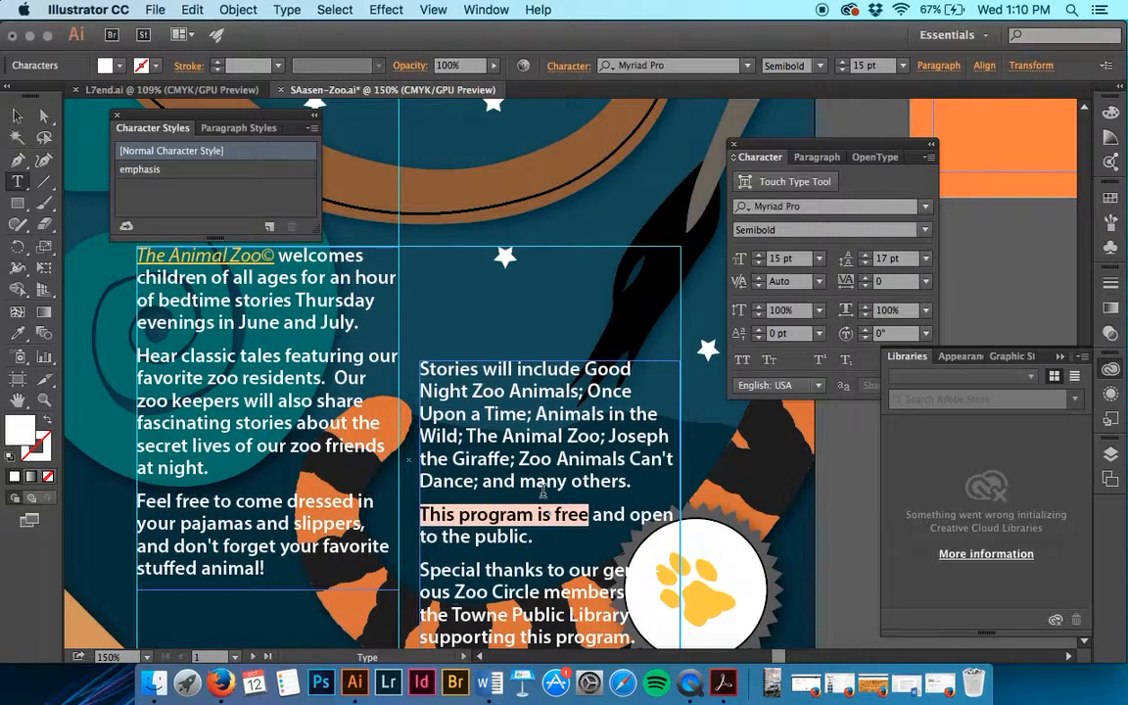
left_click(146, 171)
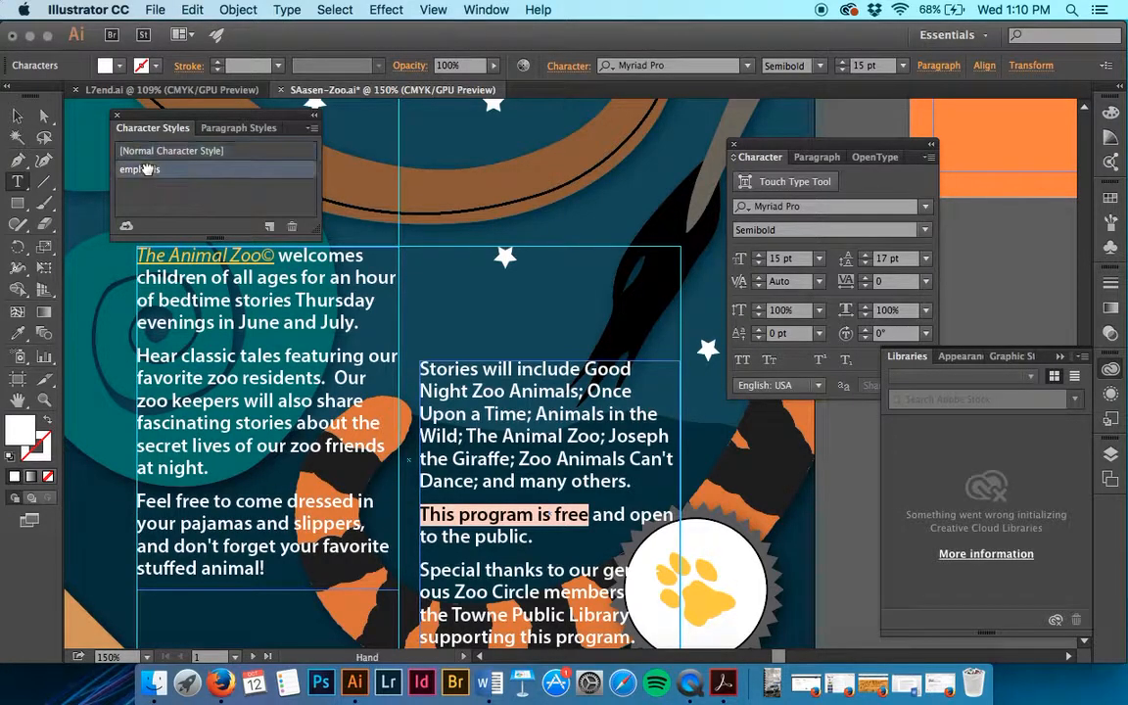
left_click(509, 448)
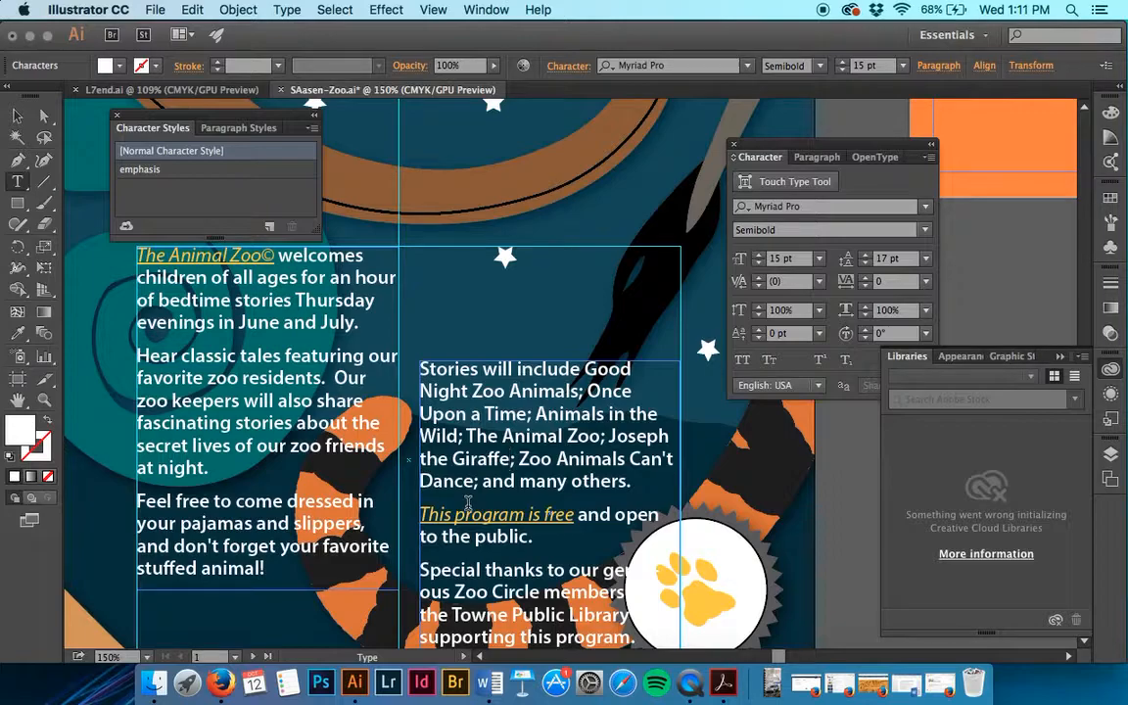
Set the emphasis character style's font style to Regular, accept the style options, and save the document.
double_click(163, 172)
left_click(196, 180)
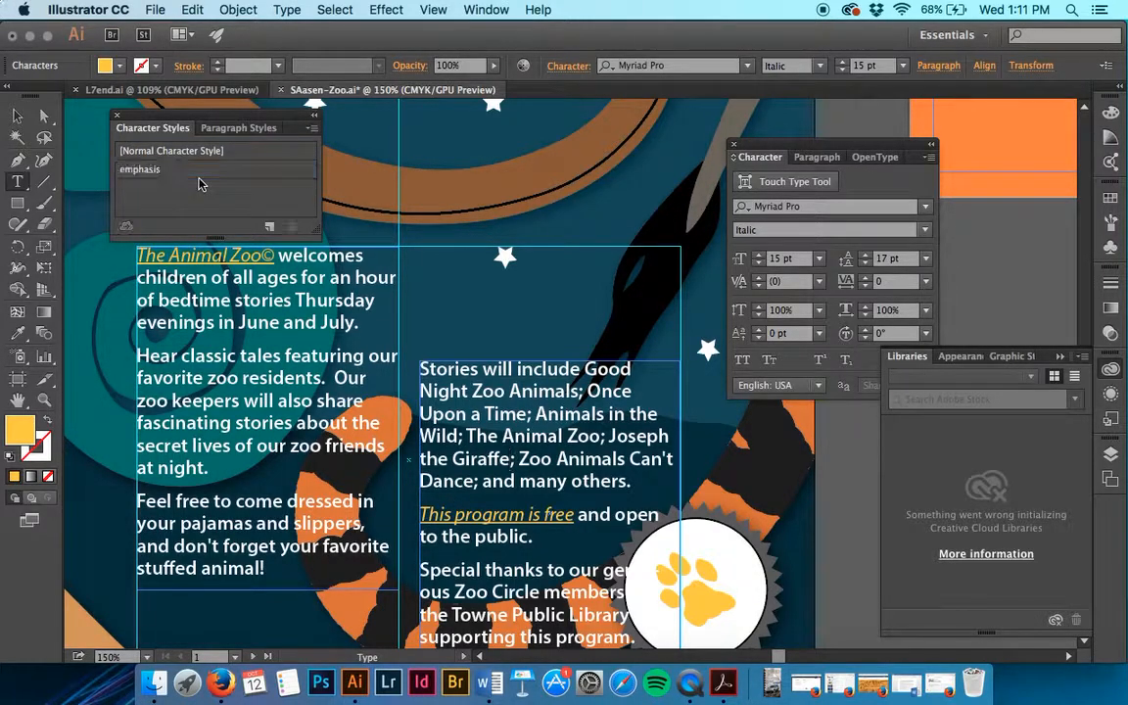
double_click(196, 175)
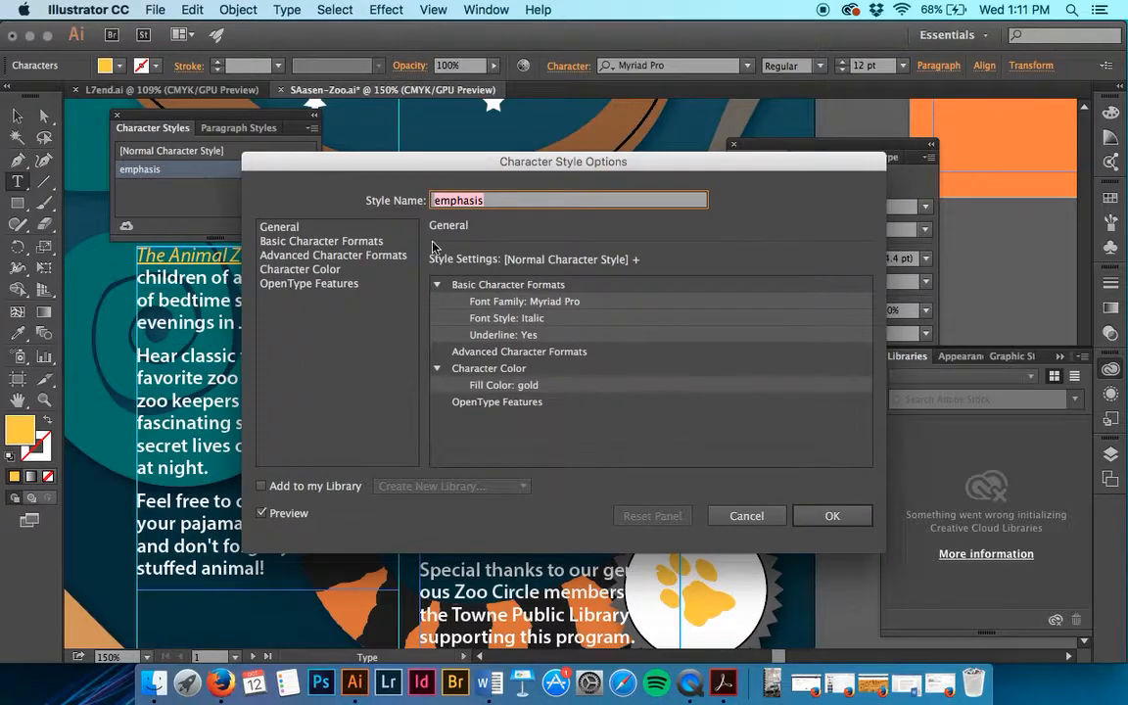
left_click(508, 319)
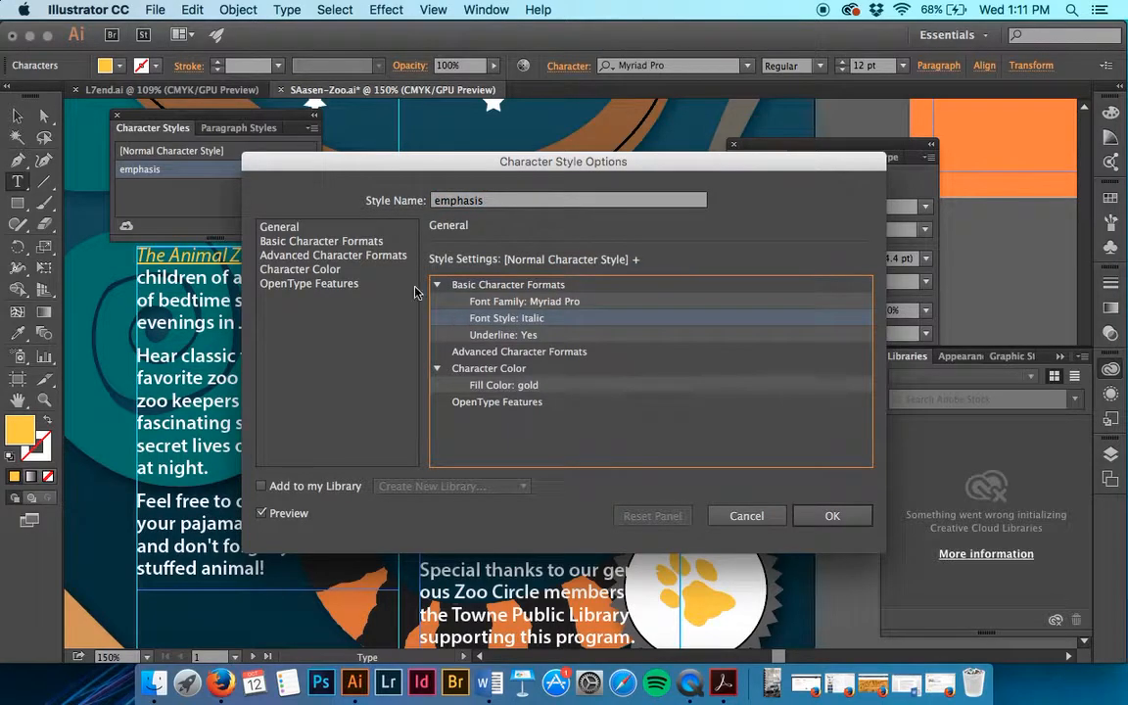
left_click(359, 245)
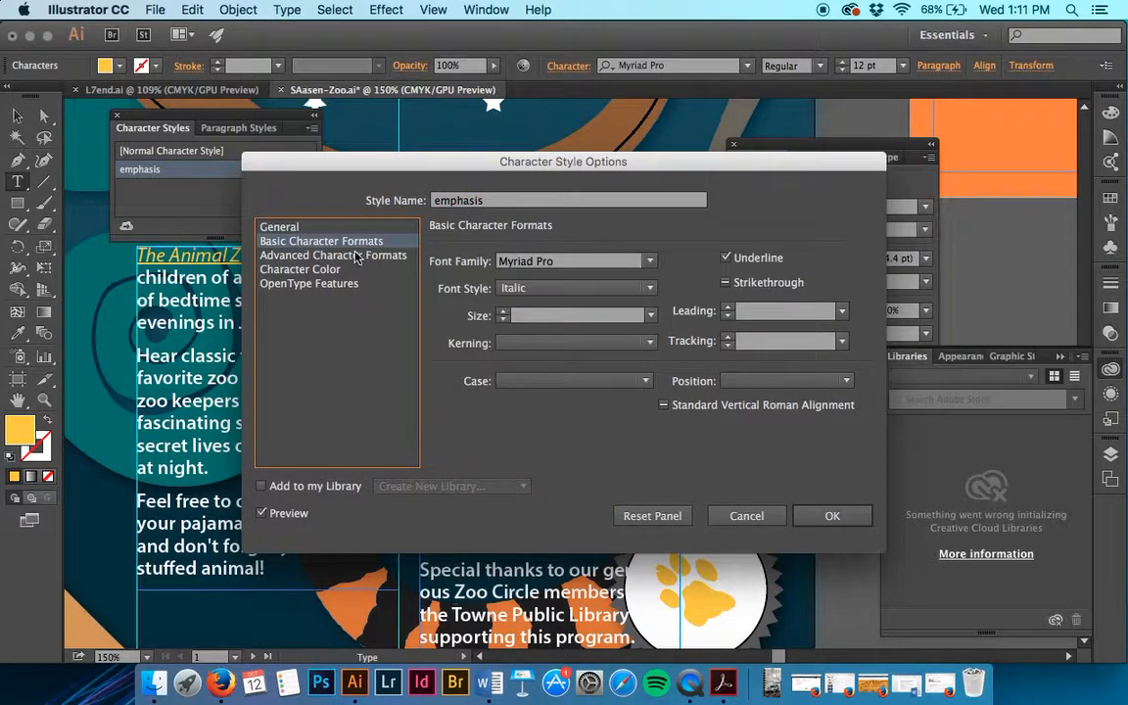
left_click(534, 288)
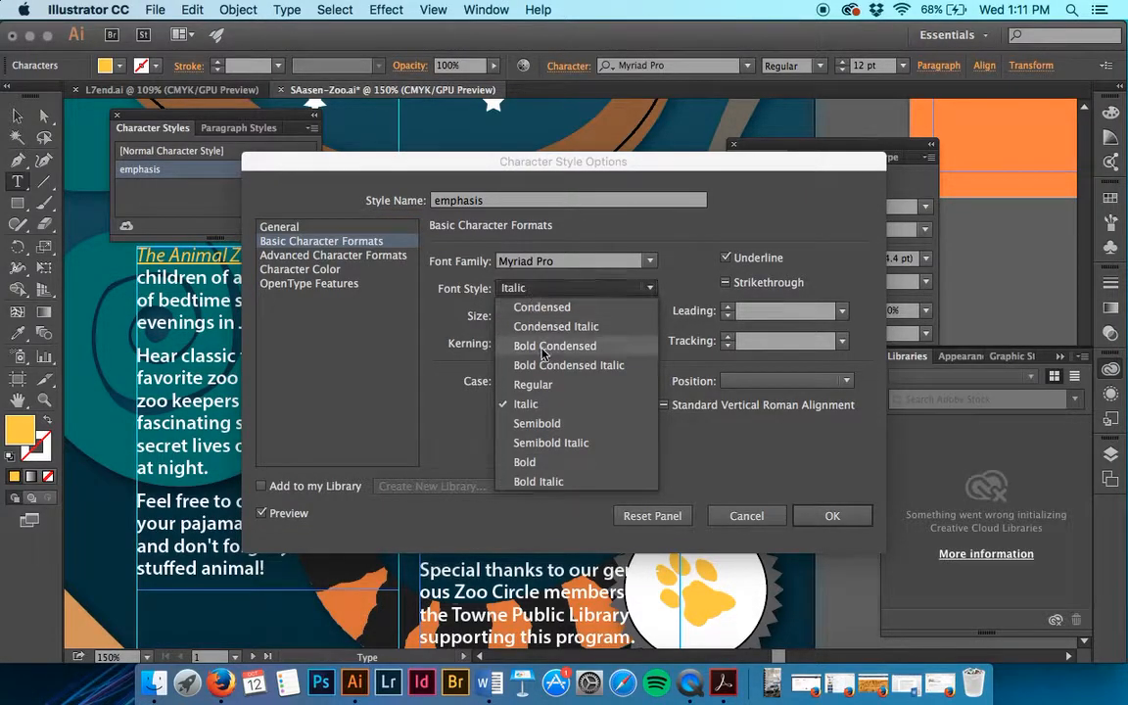
left_click(545, 384)
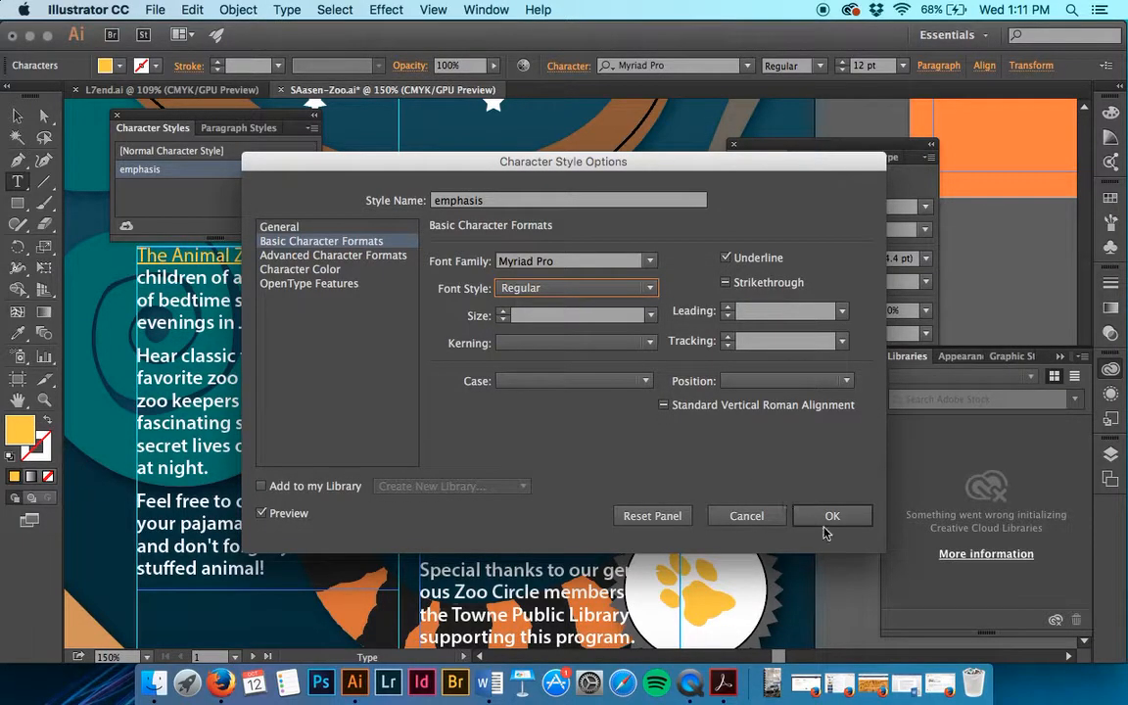
left_click_drag(728, 164, 838, 128)
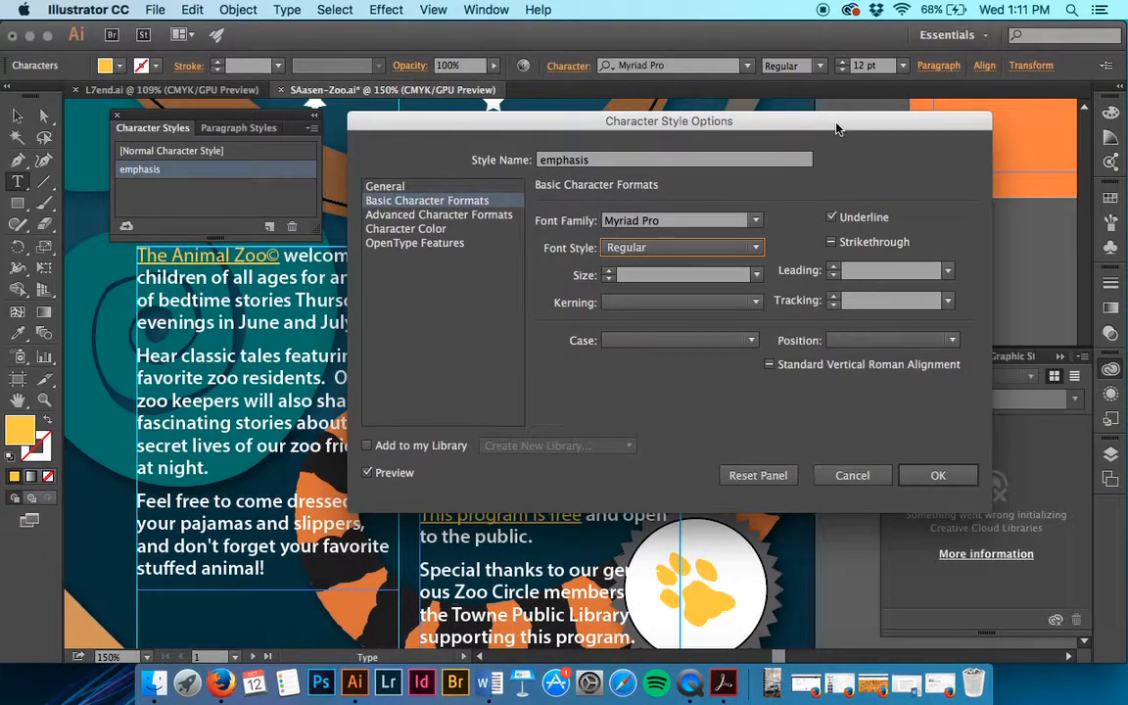
left_click(937, 475)
key("Escape")
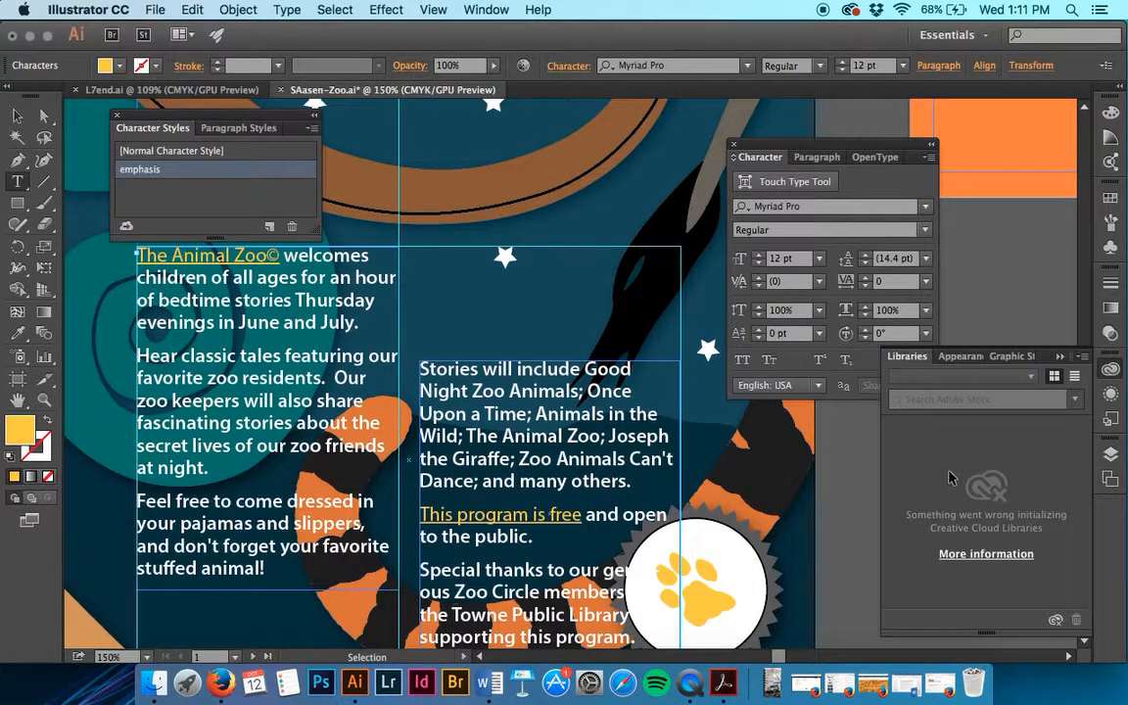
key("super+s")
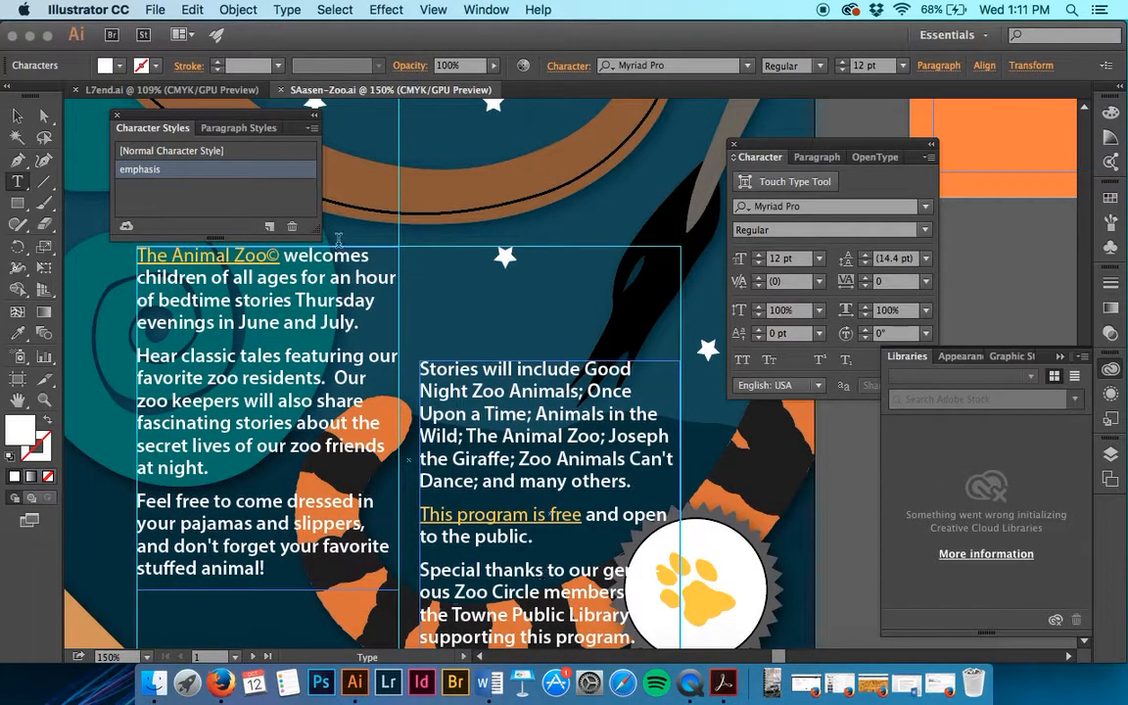
left_click(116, 115)
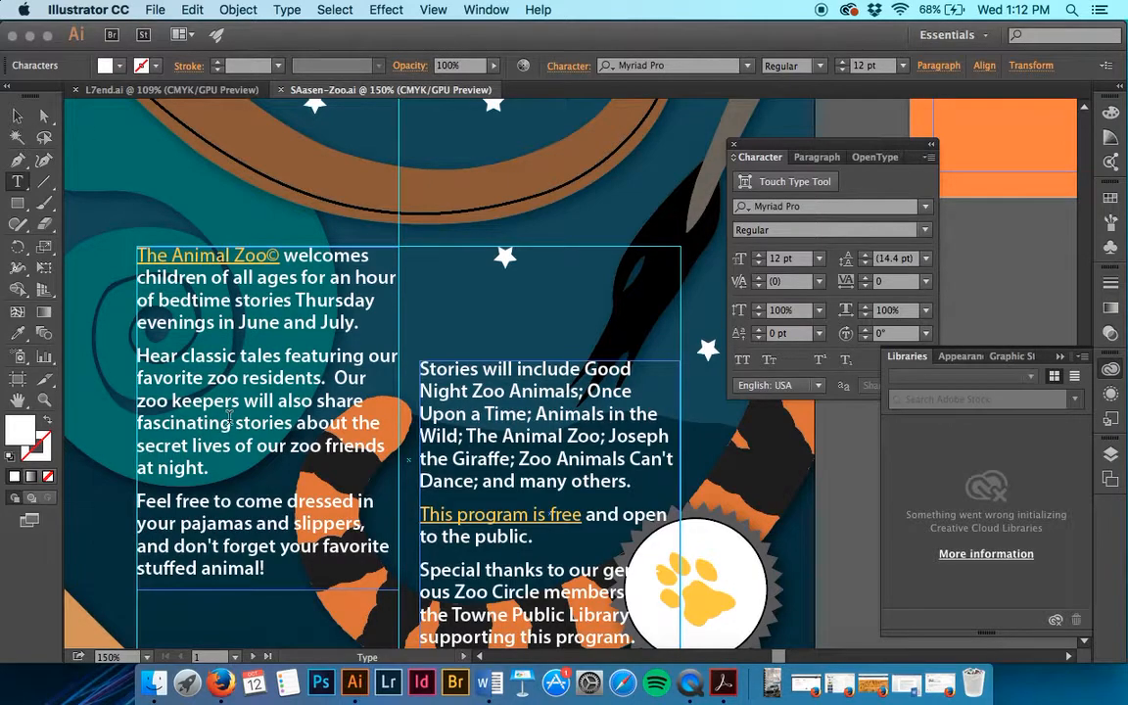
Copy the formatting of "The Animal Zoo©" onto "dressed in your pajamas and slippers" in the third paragraph with the Eyedropper.
left_click_drag(287, 502, 360, 524)
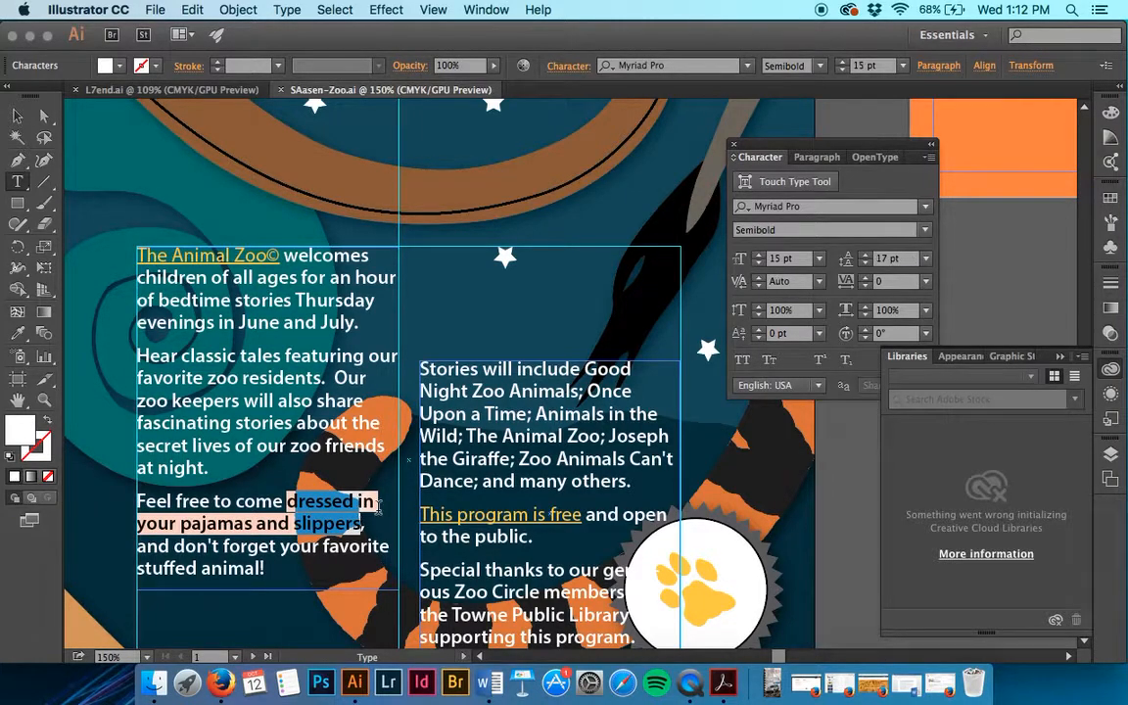
left_click(21, 338)
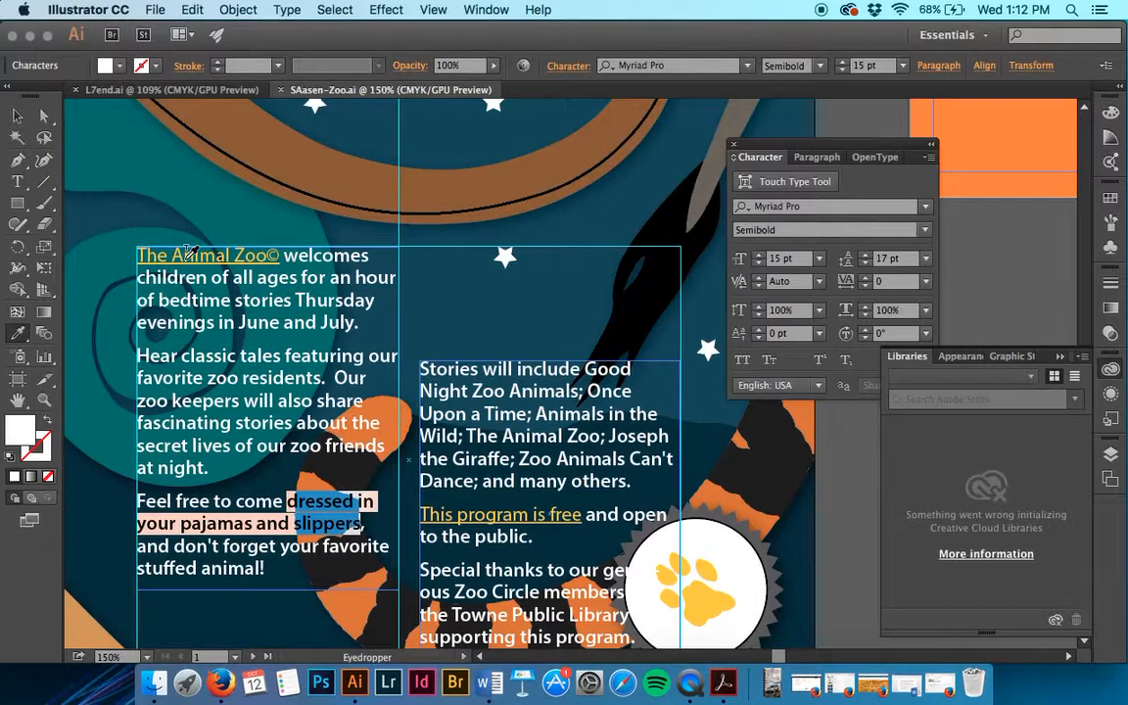
left_click(189, 250)
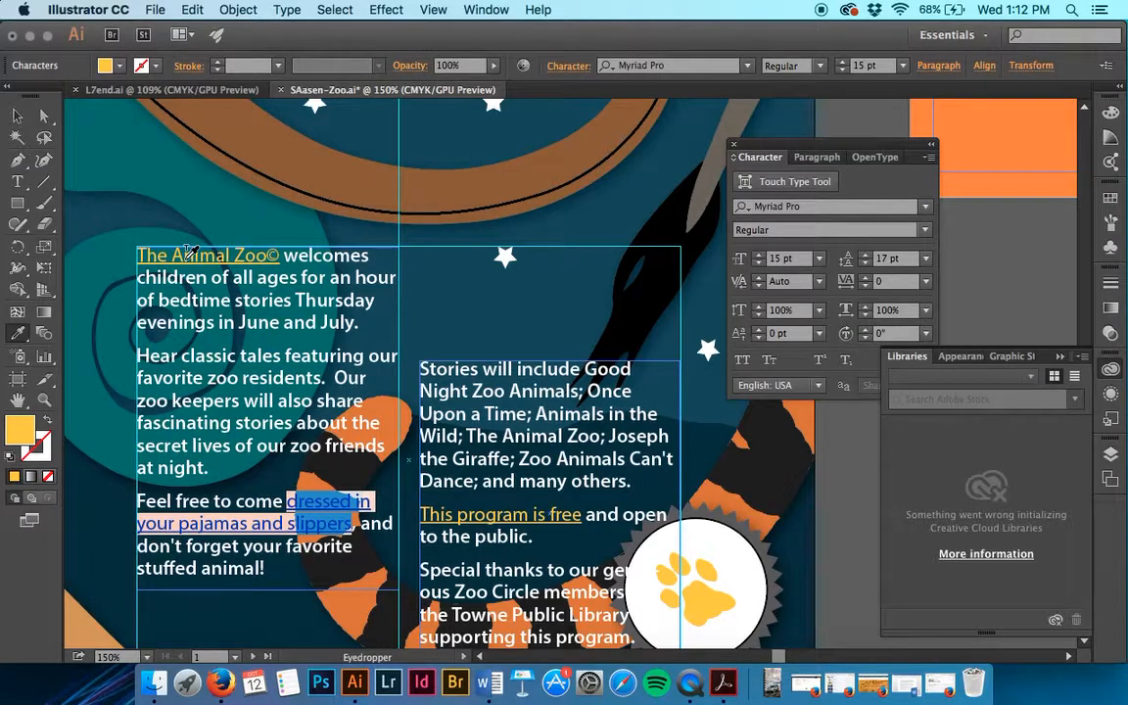
Try applying [Normal Character Style] to the whole threaded body text, and undo it.
left_click(17, 116)
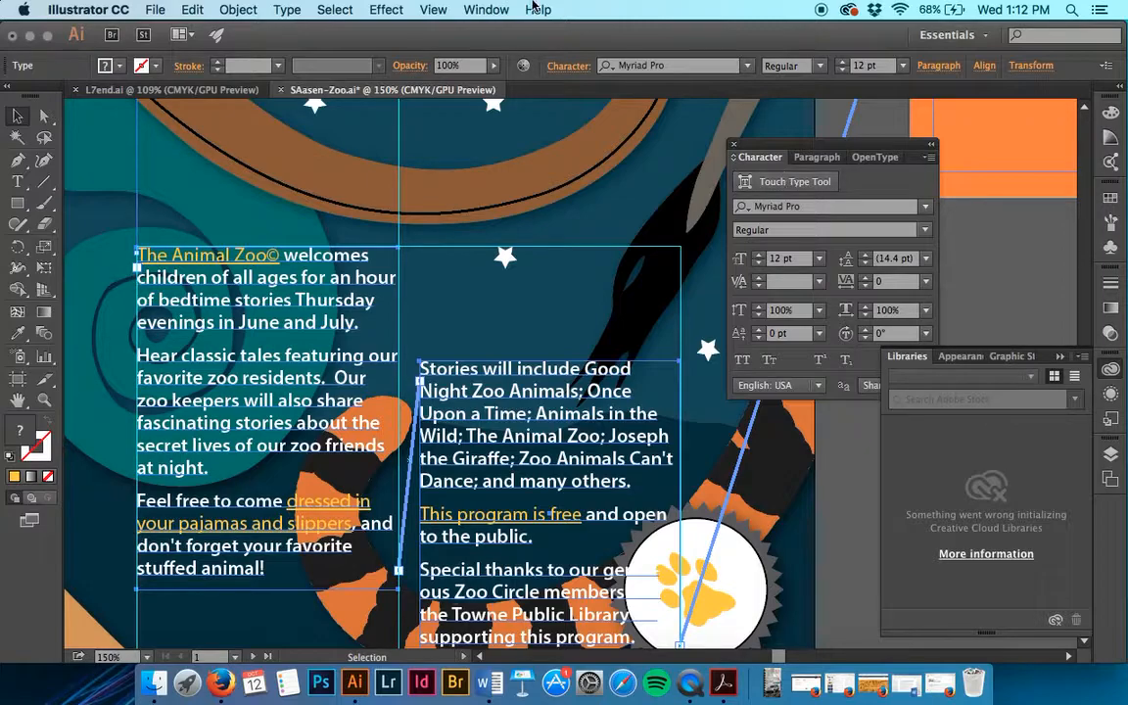
left_click(486, 9)
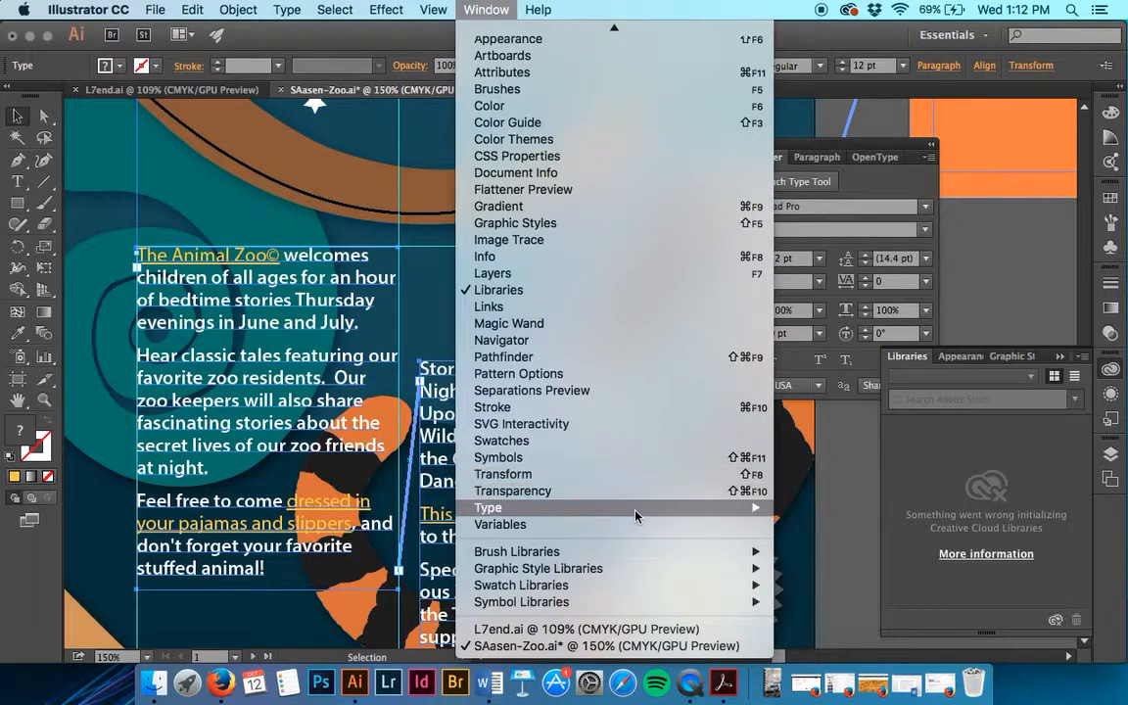
mouse_move(634, 515)
left_click(817, 524)
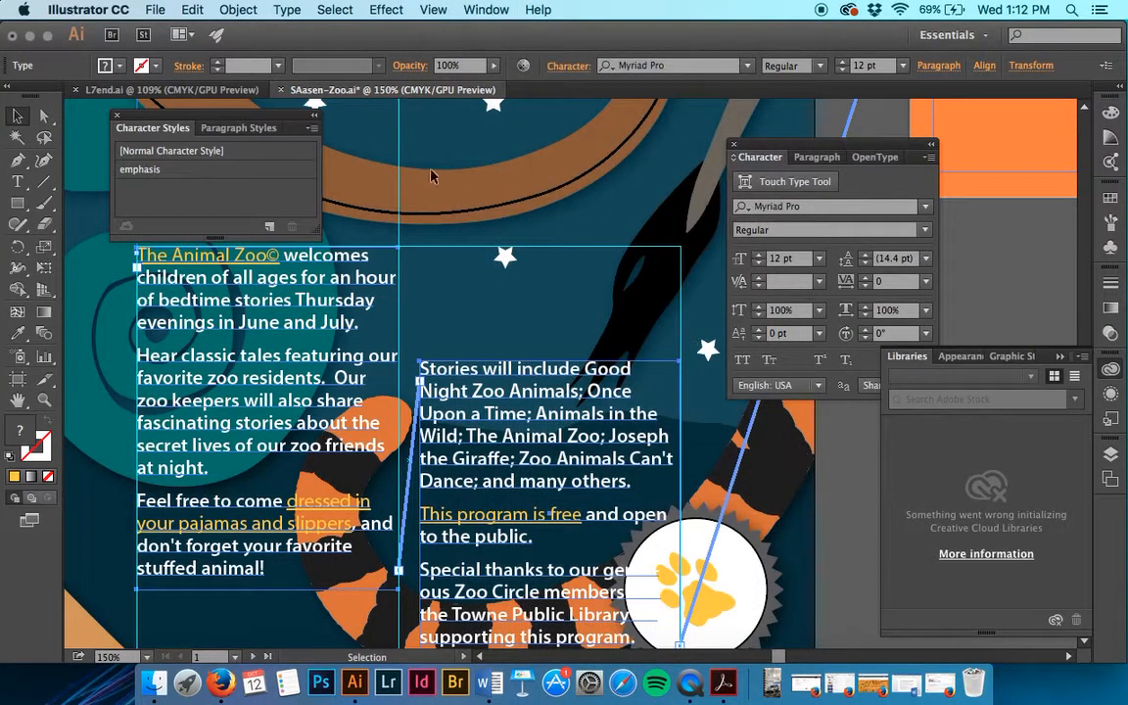
left_click(166, 150)
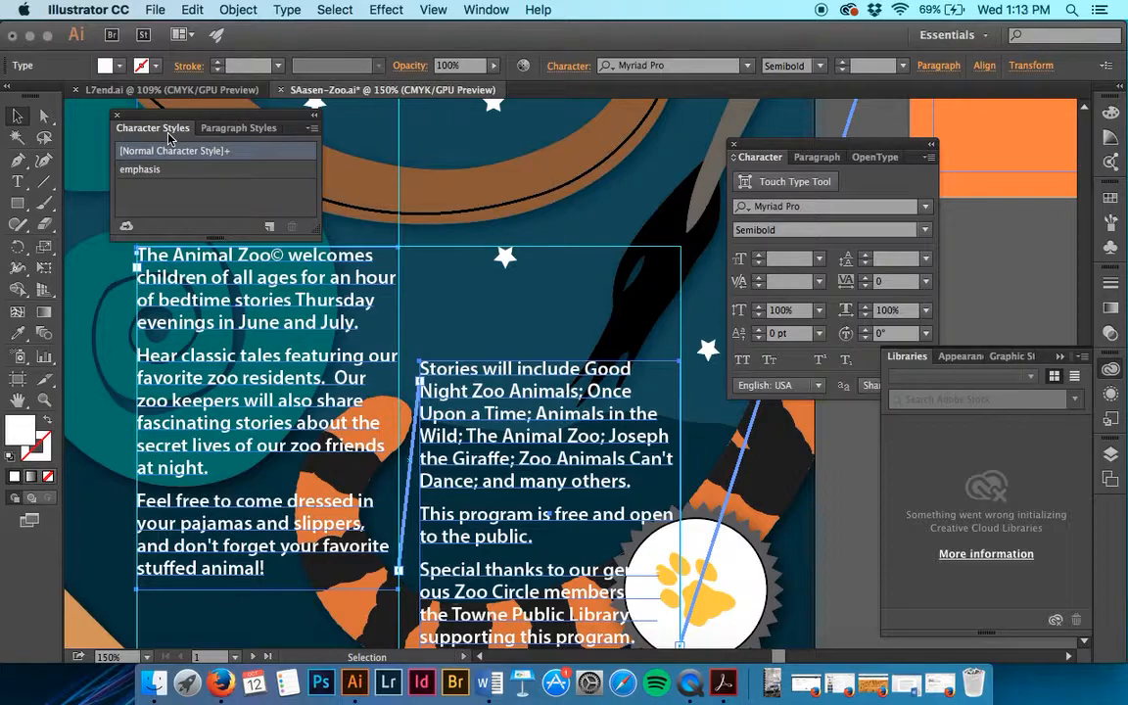
key("z")
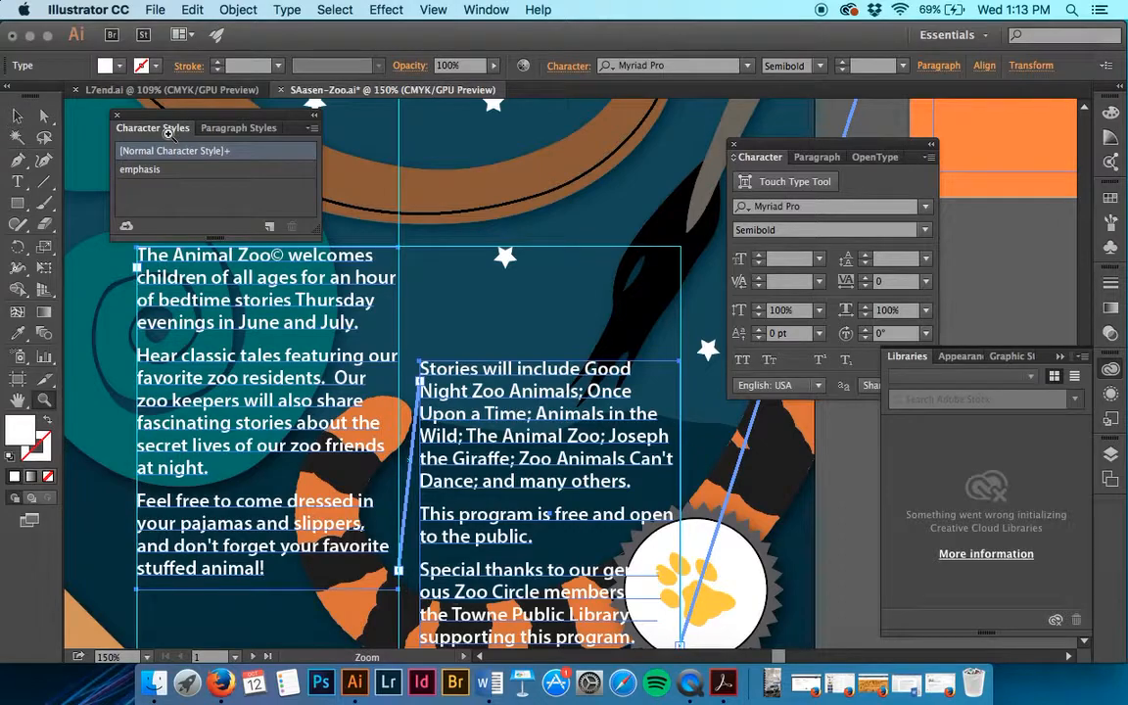
key("super+z")
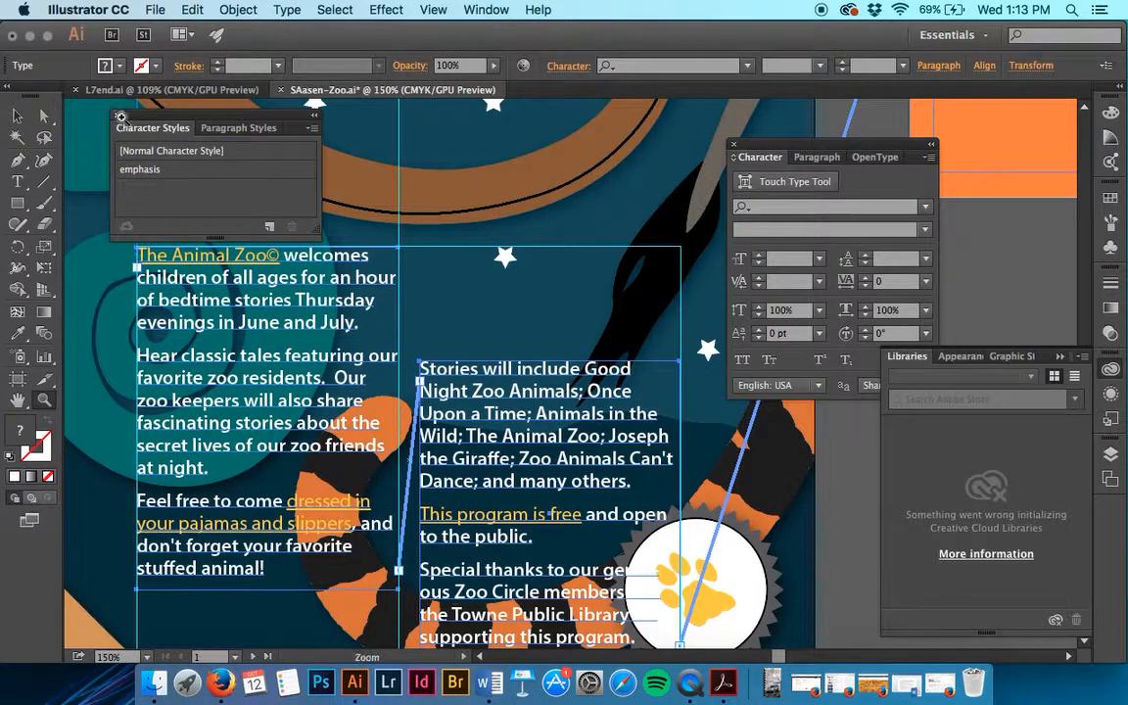
left_click(116, 115)
left_click(116, 178)
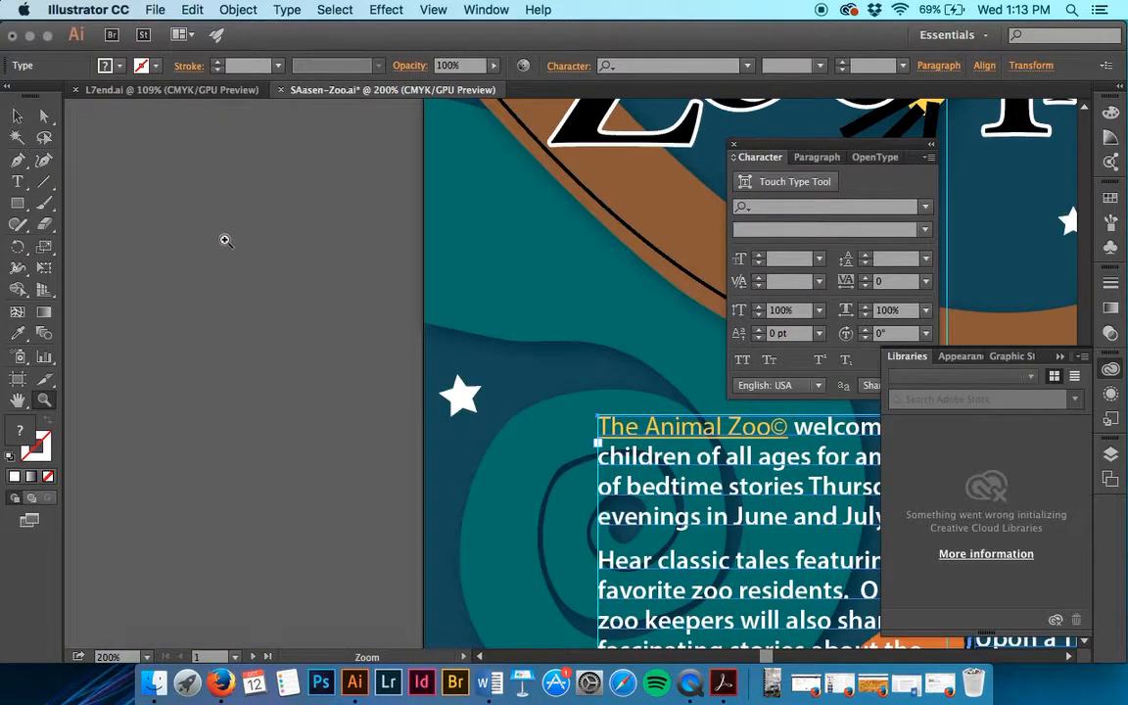
Deselect the body text and make [Normal Character Style] the active character style with nothing selected.
left_click(17, 116)
left_click(295, 315)
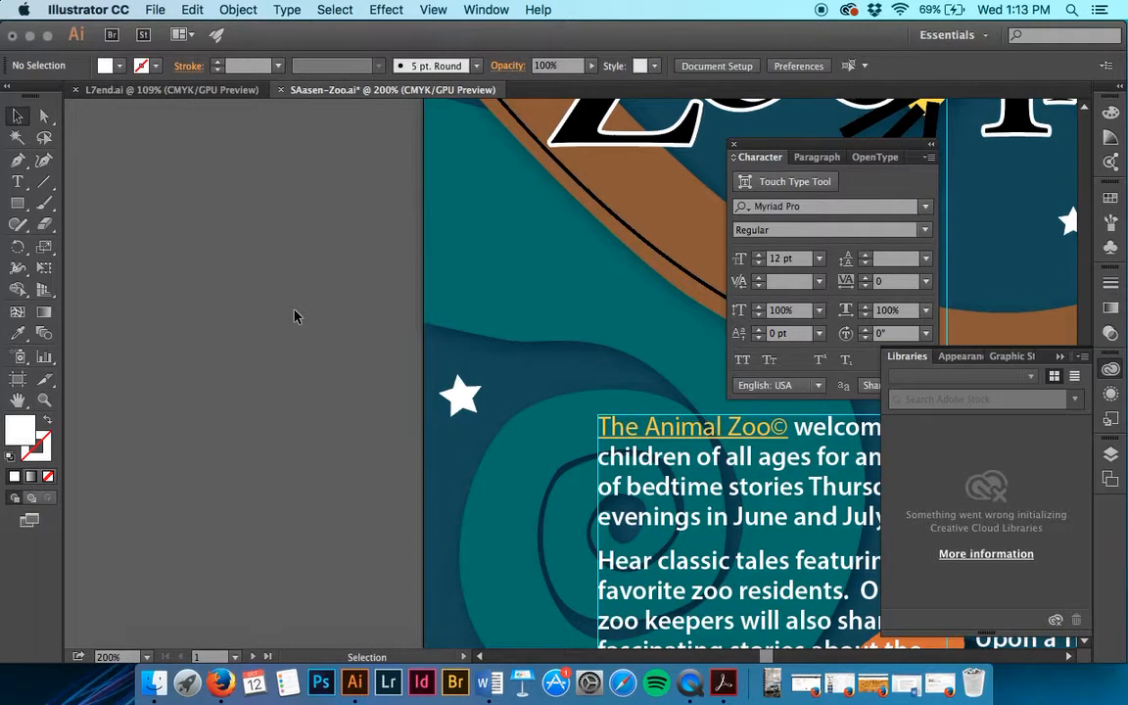
scroll(295, 314, "right", 10)
scroll(295, 314, "down", 3)
left_click(428, 7)
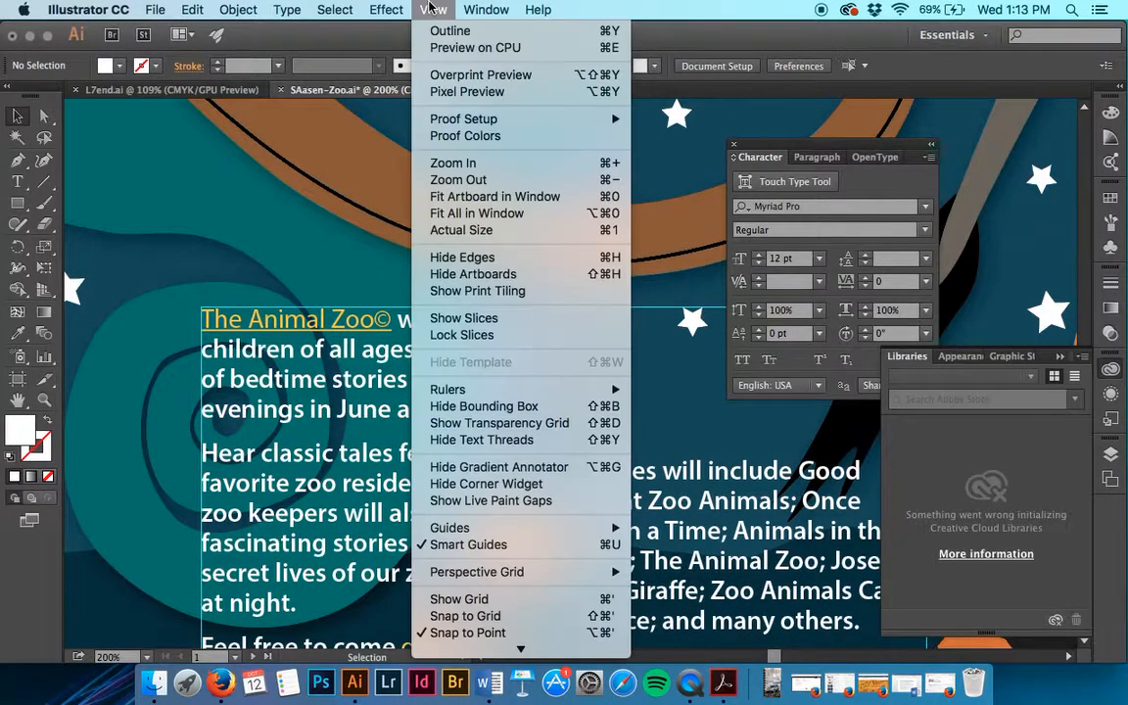
mouse_move(396, 8)
mouse_move(486, 9)
scroll(587, 509, "down", 5)
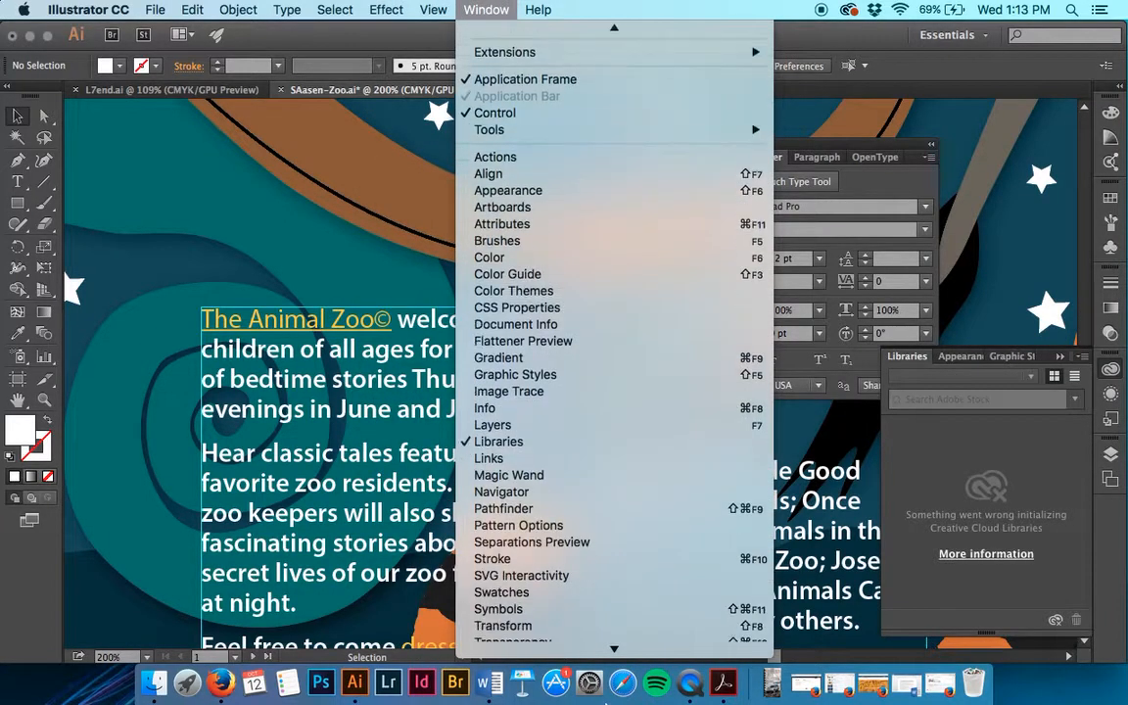
mouse_move(604, 575)
left_click(796, 564)
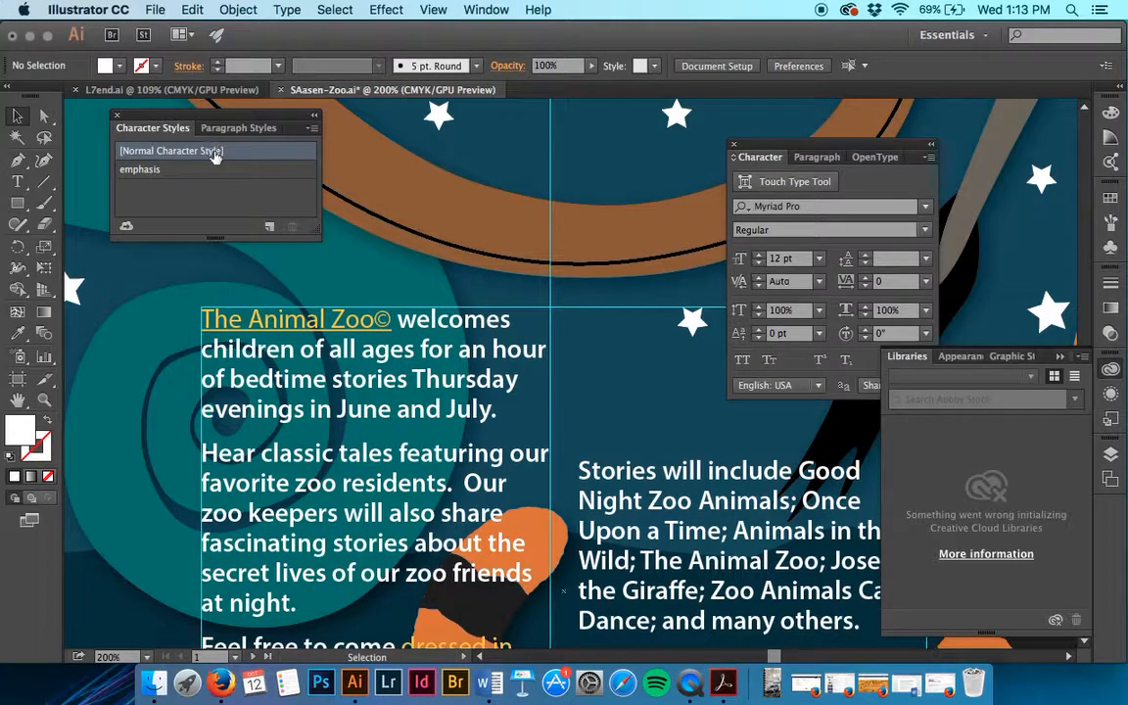
left_click(117, 115)
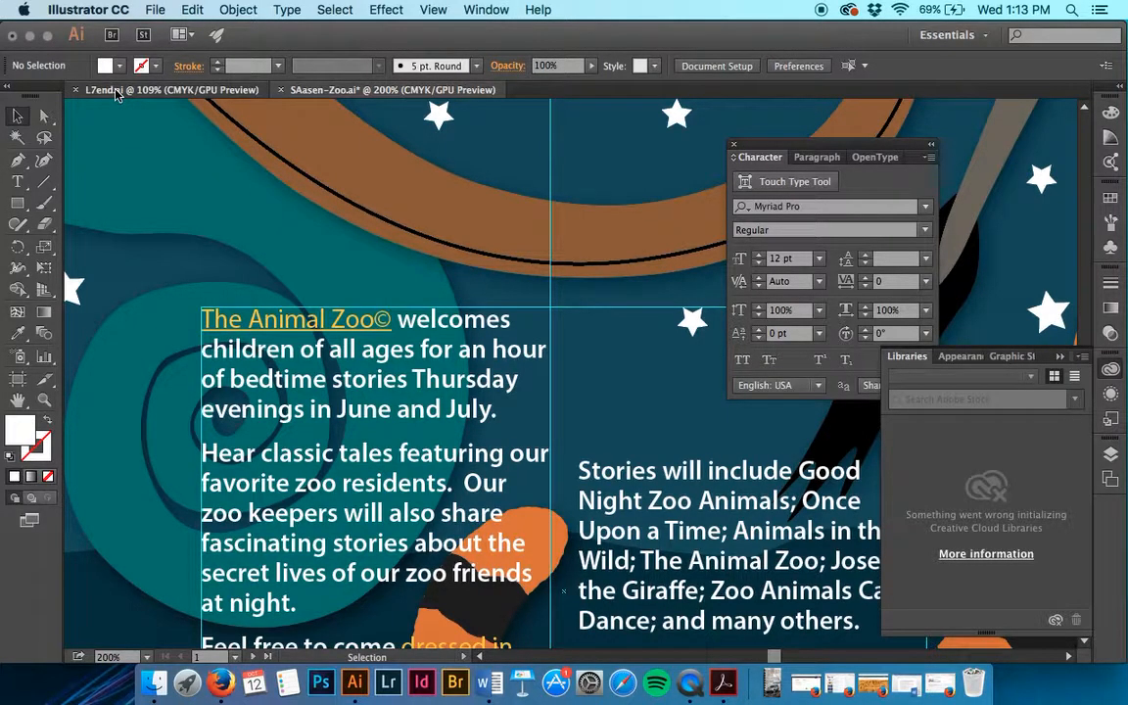
Examine the finished poster in L7end.ai, including its body text, Zoo Circle badge and Animal Zoo sign.
left_click(116, 90)
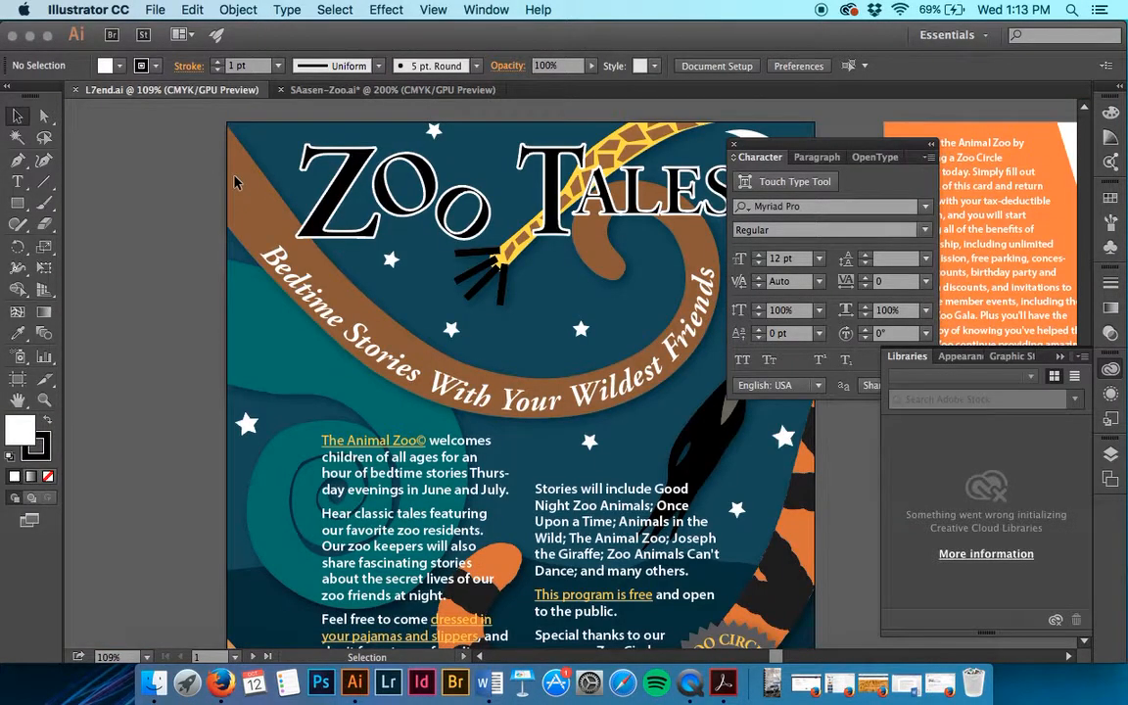
scroll(234, 181, "down", 3)
scroll(234, 181, "right", 2)
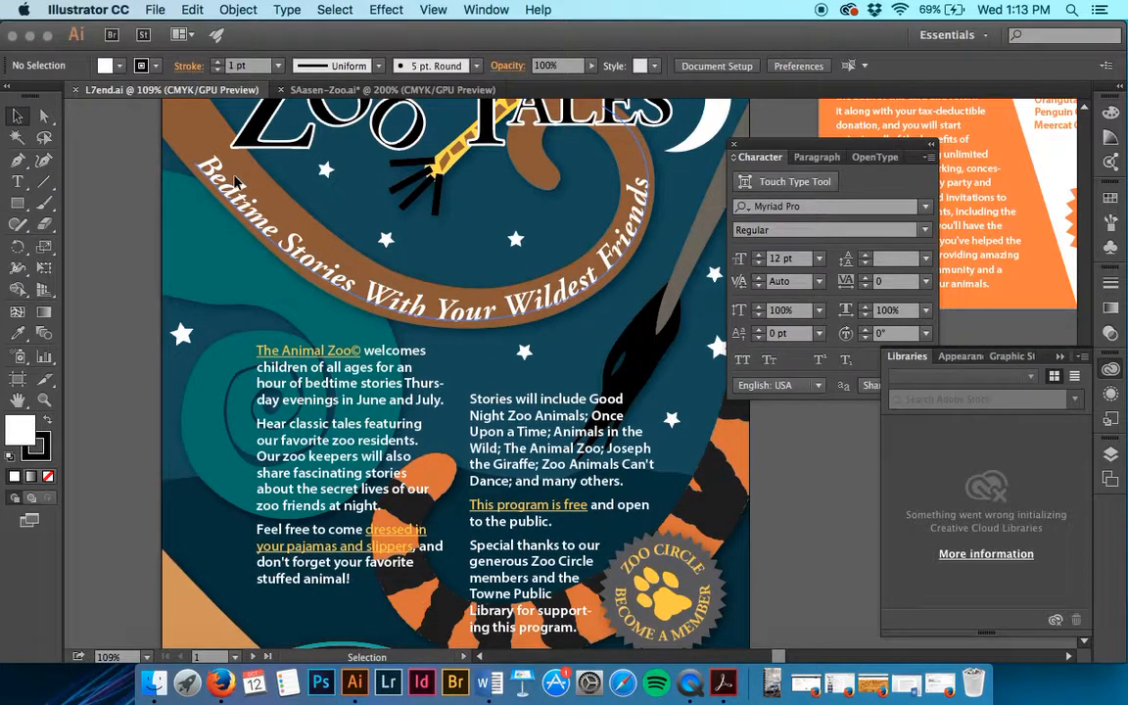
scroll(234, 181, "right", 6)
scroll(234, 181, "up", 2)
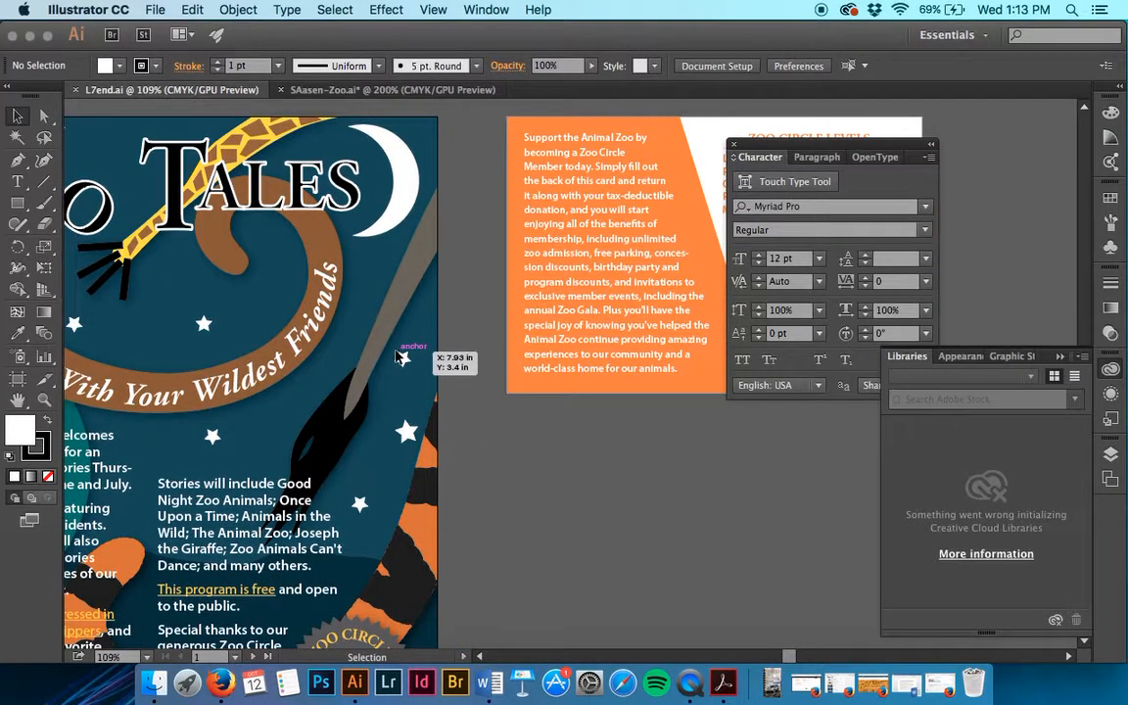
scroll(411, 342, "left", 5)
scroll(411, 342, "down", 1)
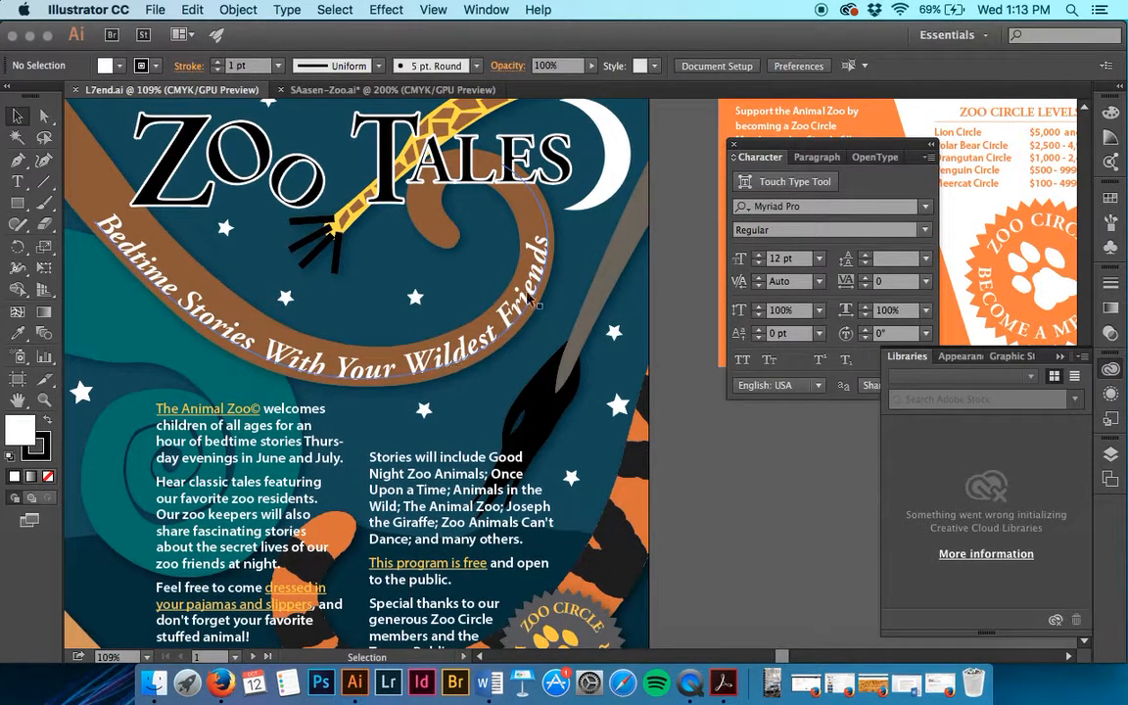
scroll(441, 450, "down", 6)
scroll(441, 450, "left", 2)
scroll(441, 455, "down", 2)
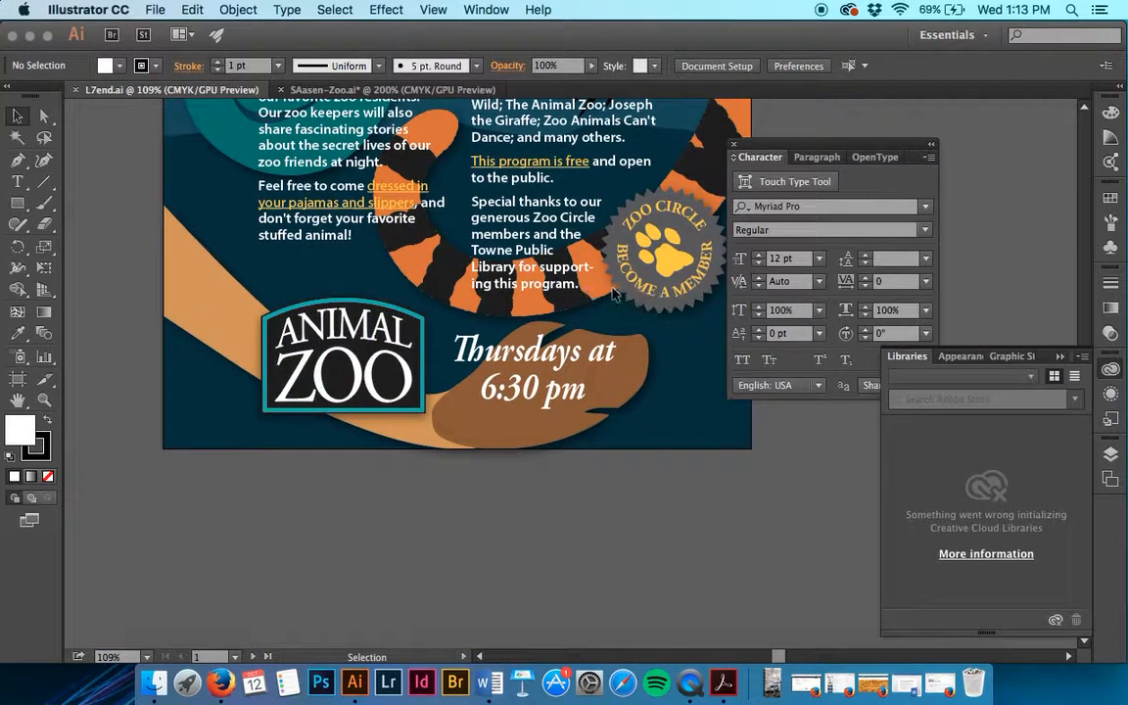
In SAasen-Zoo.ai, set the font size of the word ZOO in the "SAFARI ZOO" sign text to 66 pt.
left_click(370, 90)
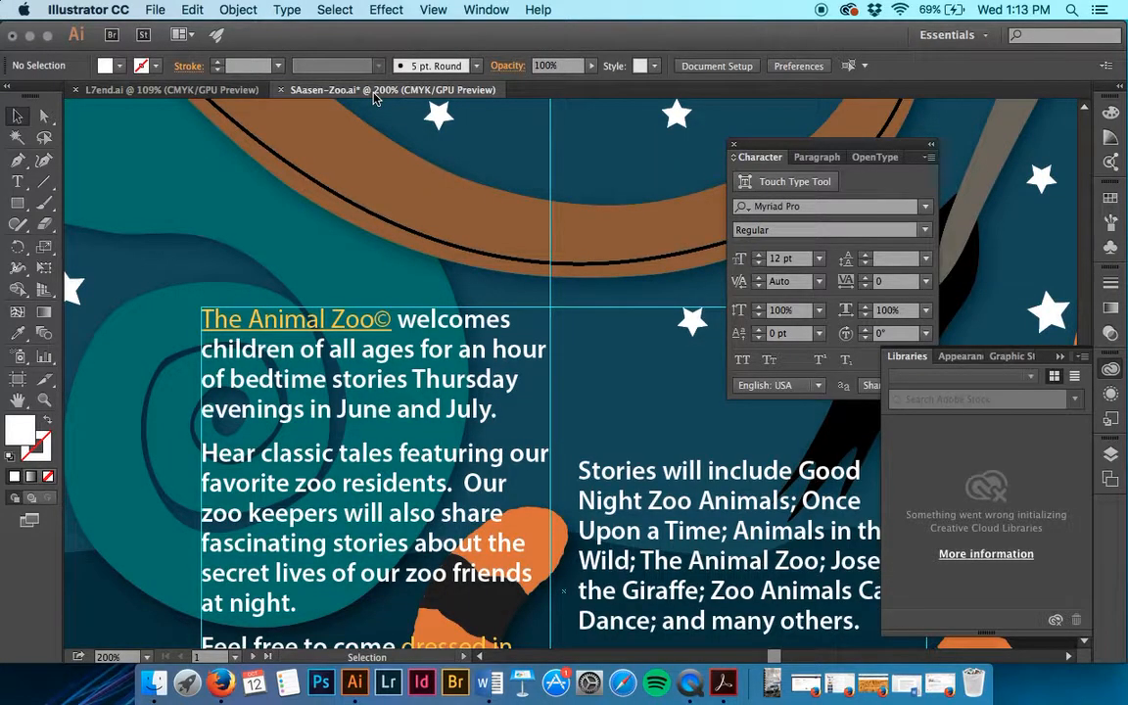
scroll(250, 225, "down", 10)
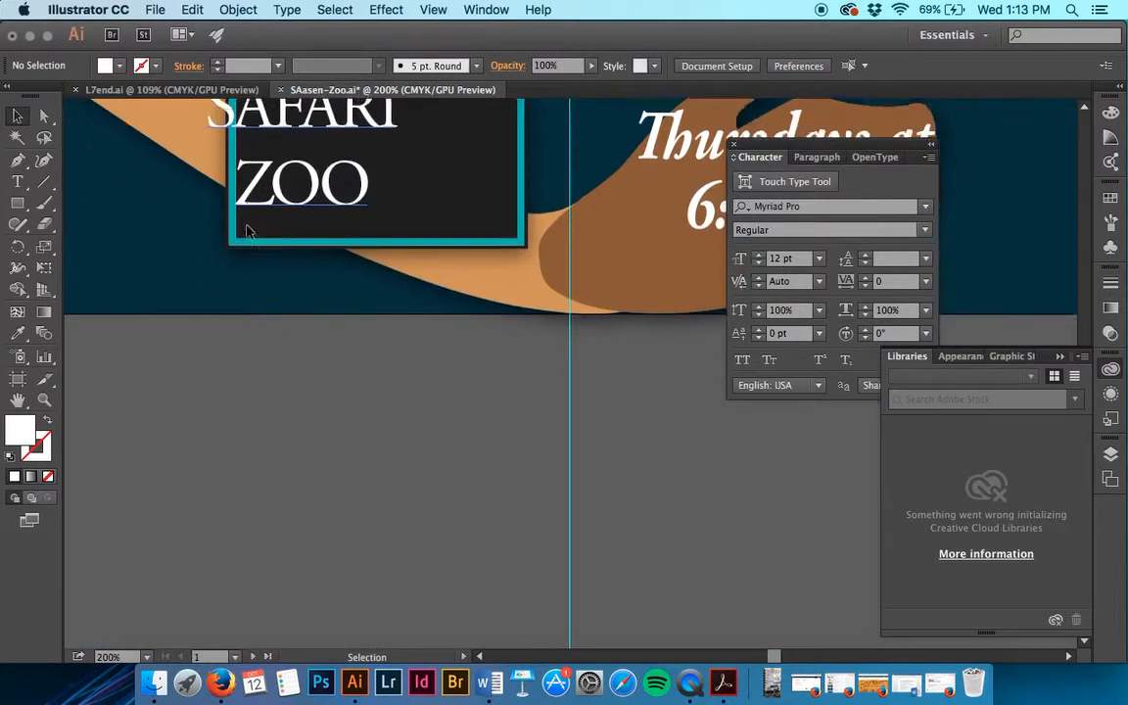
scroll(248, 228, "up", 3)
scroll(249, 231, "up", 3)
left_click(306, 293)
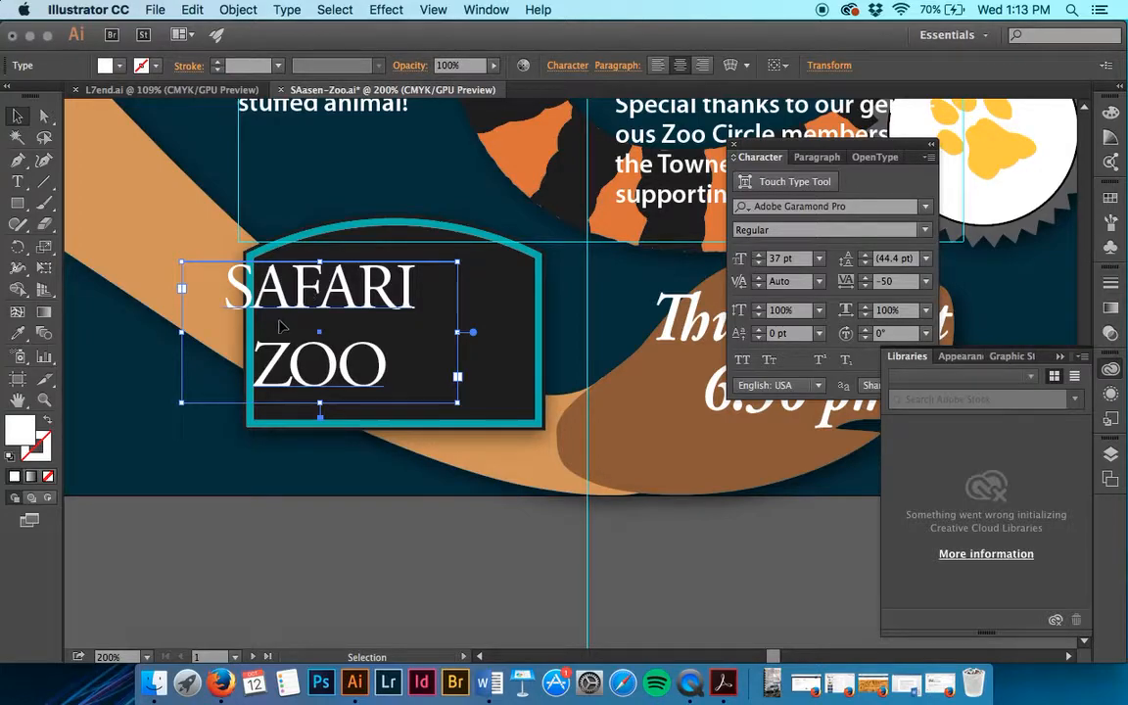
double_click(374, 385)
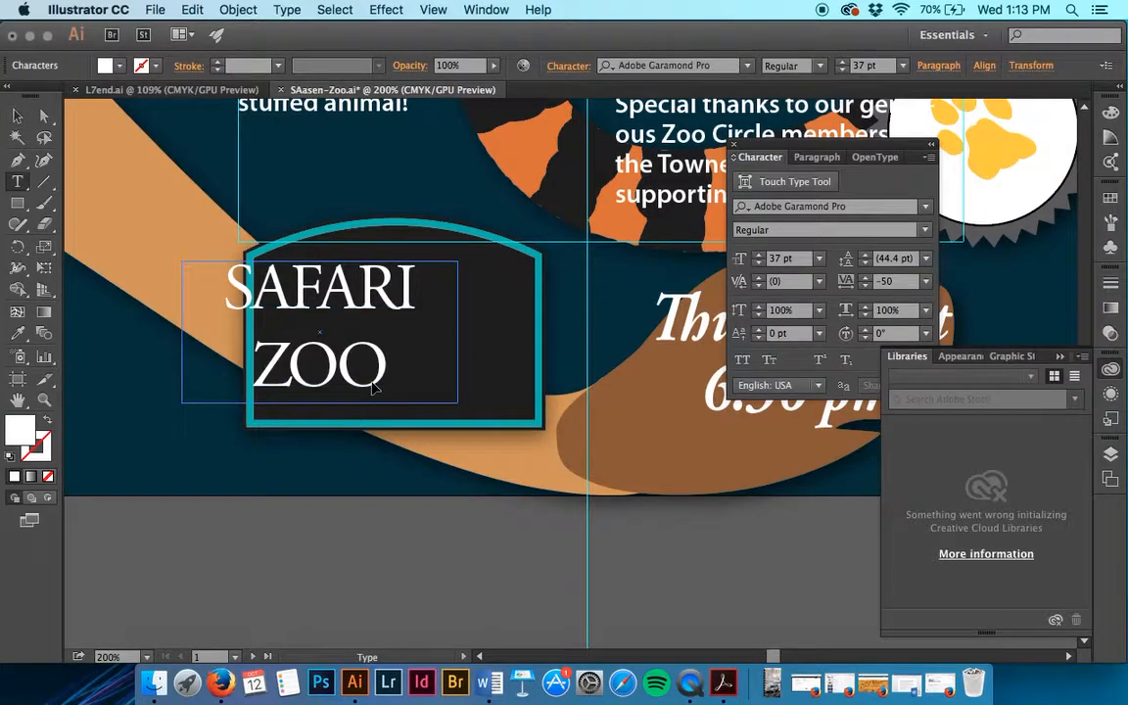
key("super+a")
left_click(308, 374)
left_click_drag(256, 364, 403, 375)
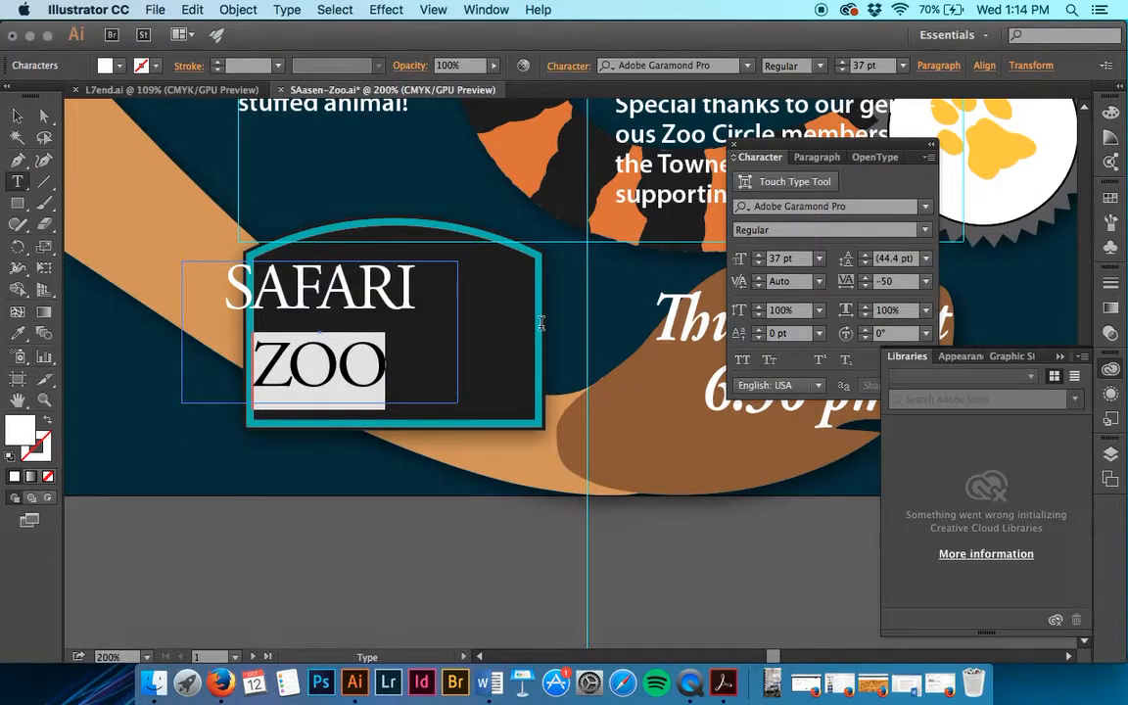
double_click(780, 259)
type("66")
key("Return")
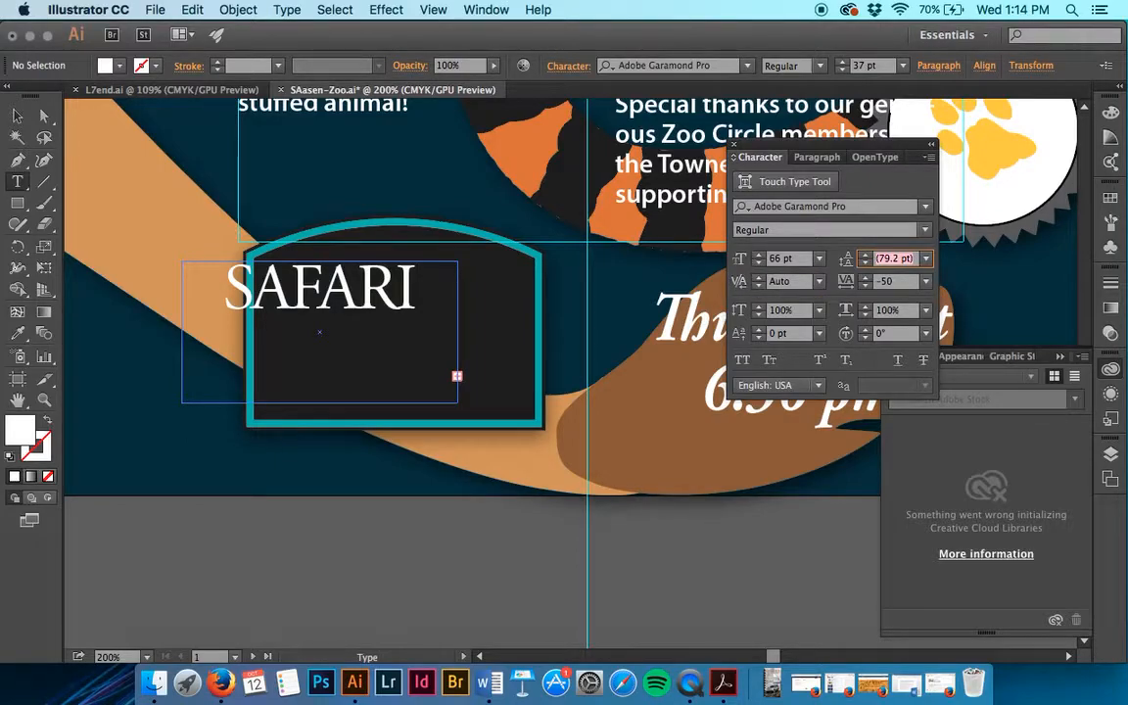
left_click(900, 259)
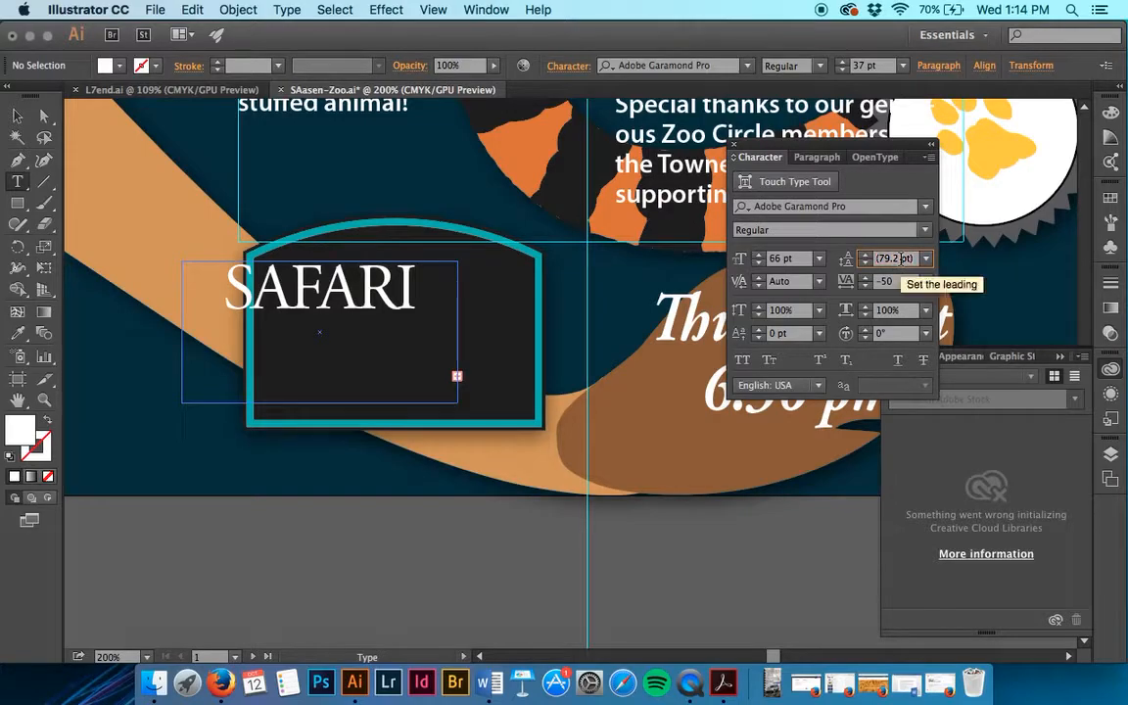
left_click_drag(901, 259, 880, 258)
key("Tab")
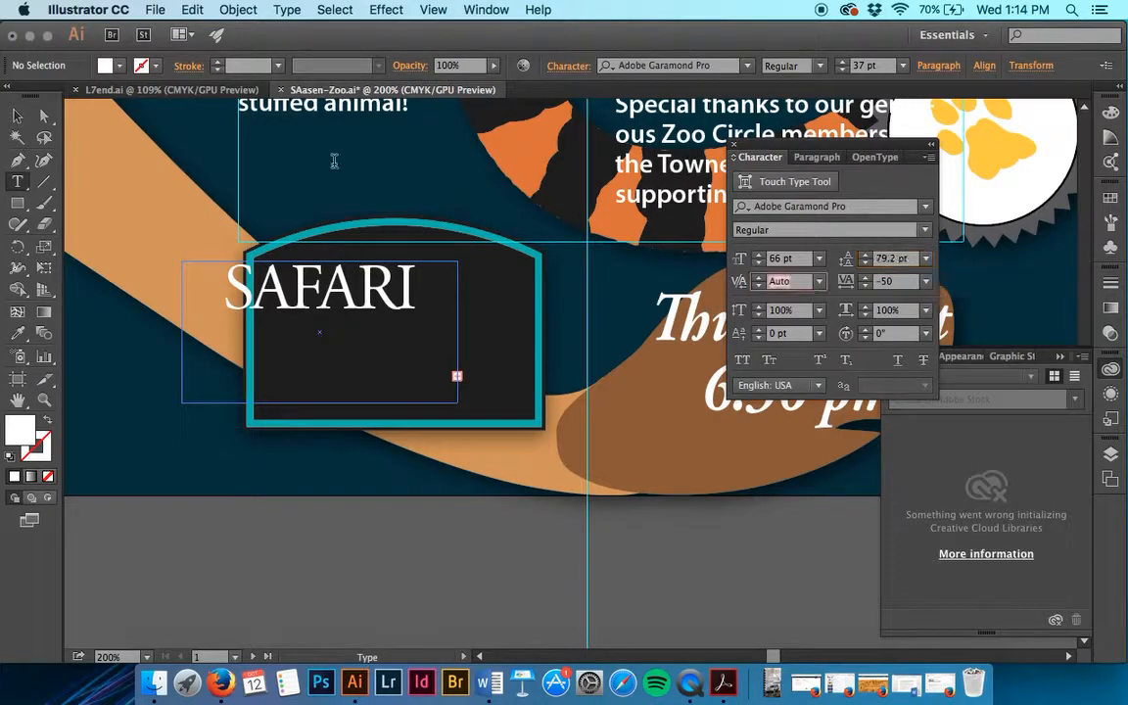
Lengthen the sign's text frame downward to fit the enlarged ZOO, and set that word's leading to 52 pt.
left_click(18, 115)
left_click_drag(319, 402, 320, 467)
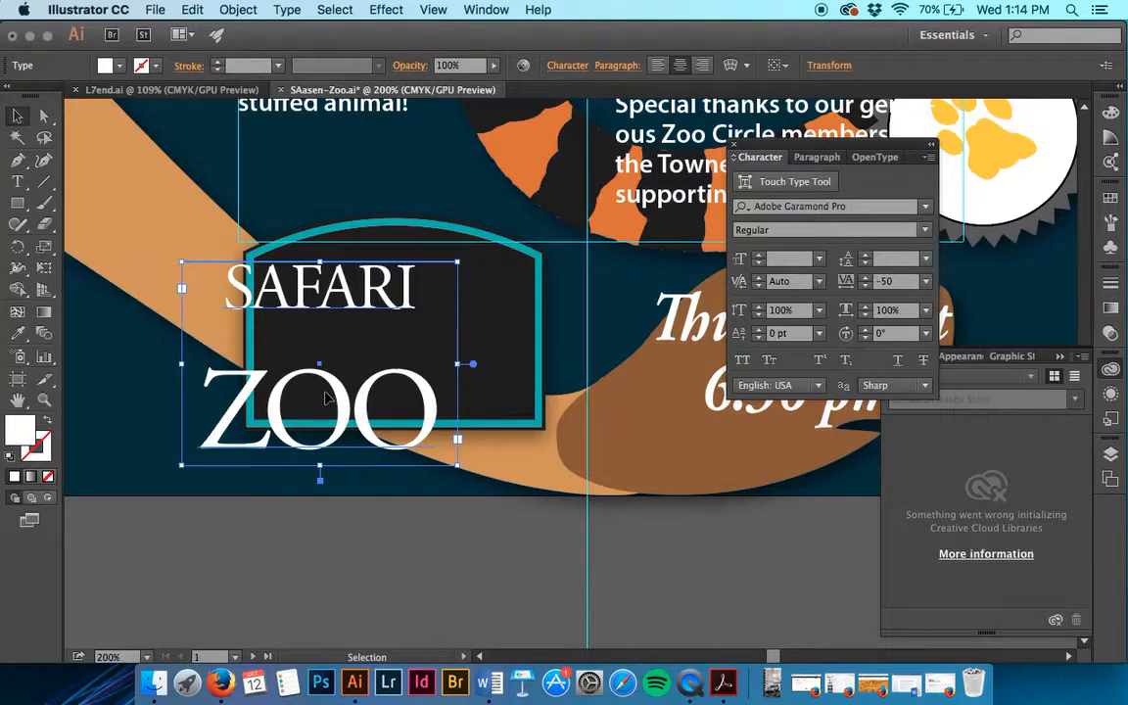
key("t")
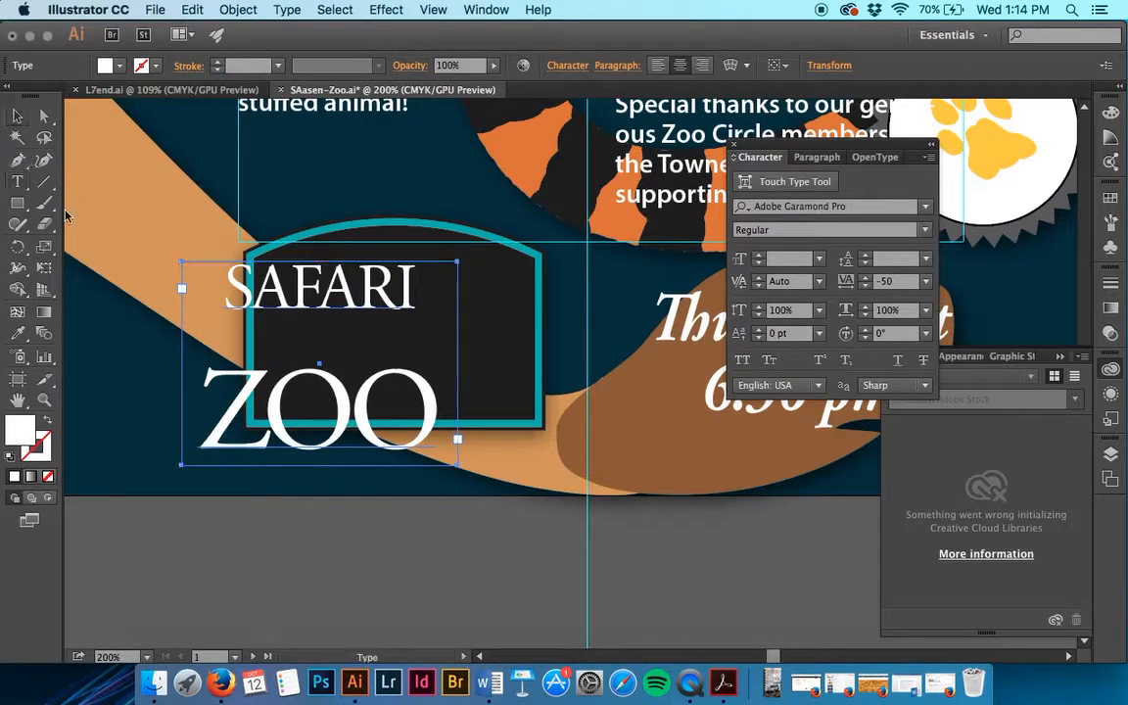
left_click(321, 399)
left_click_drag(436, 400, 201, 397)
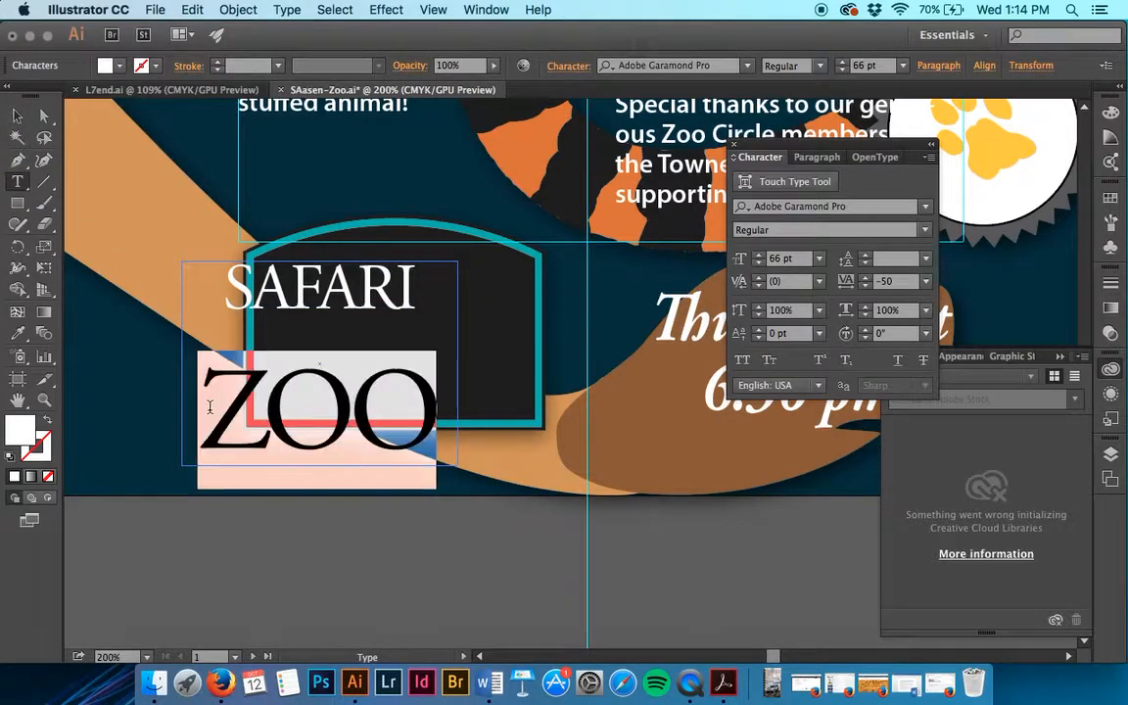
left_click(886, 259)
type("52")
key("Tab")
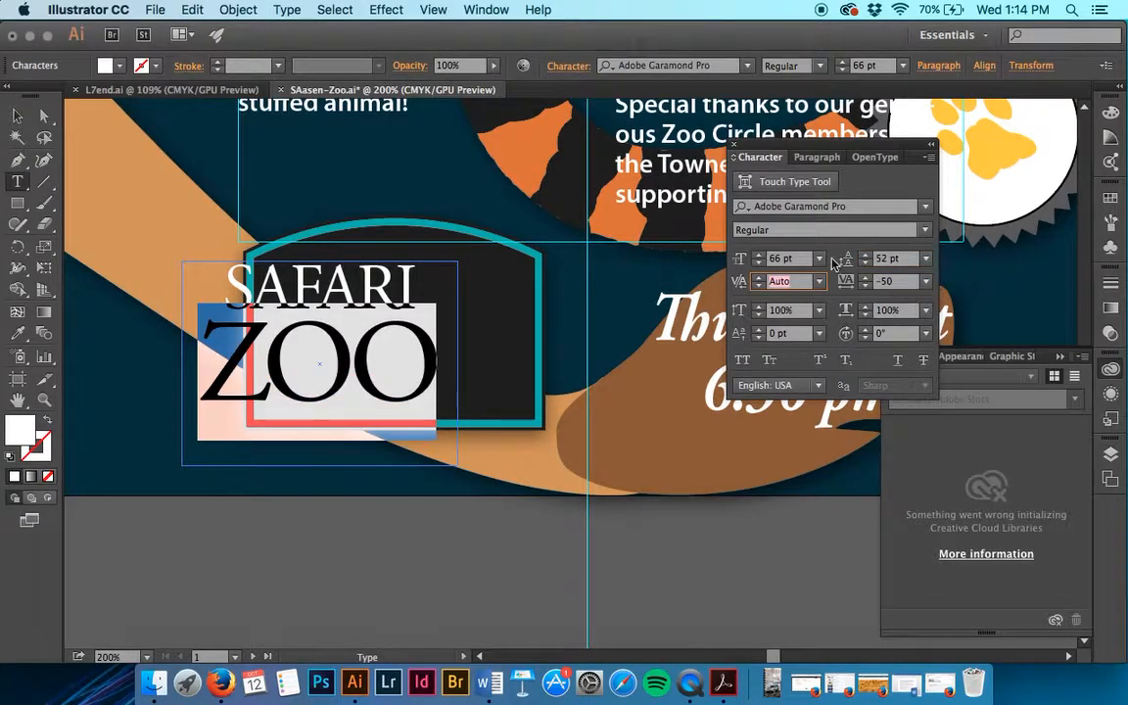
left_click(406, 352)
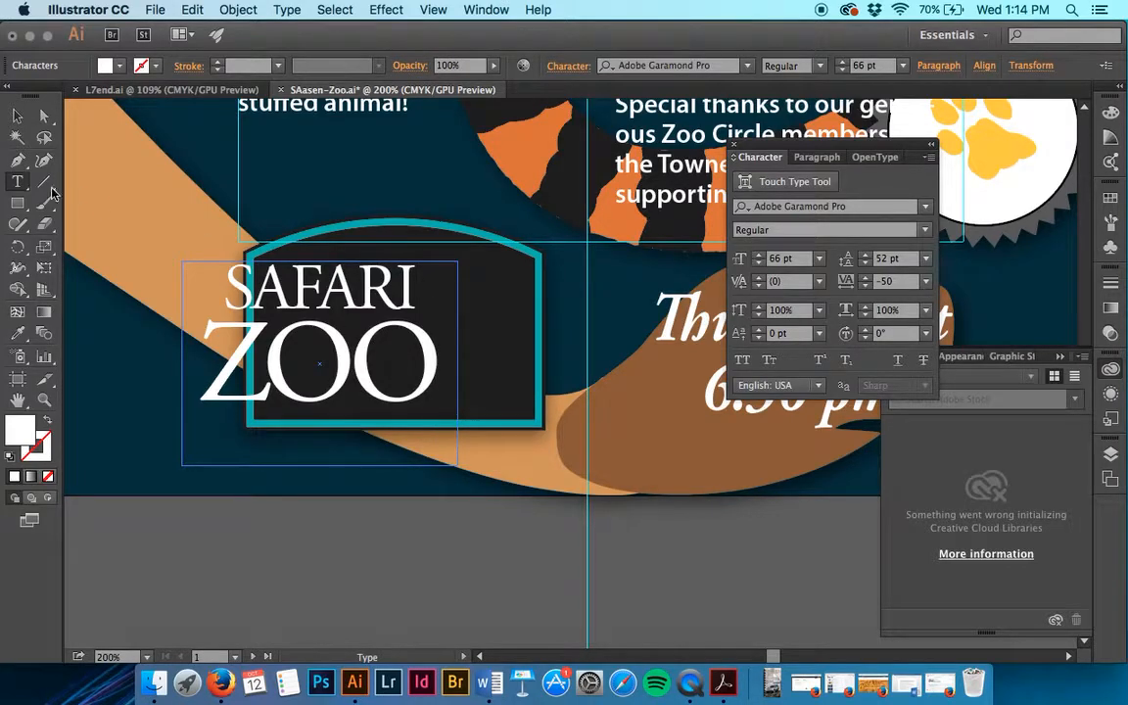
Select the SAFARI ZOO text object and open its envelope warp options with the preview turned on.
left_click(17, 116)
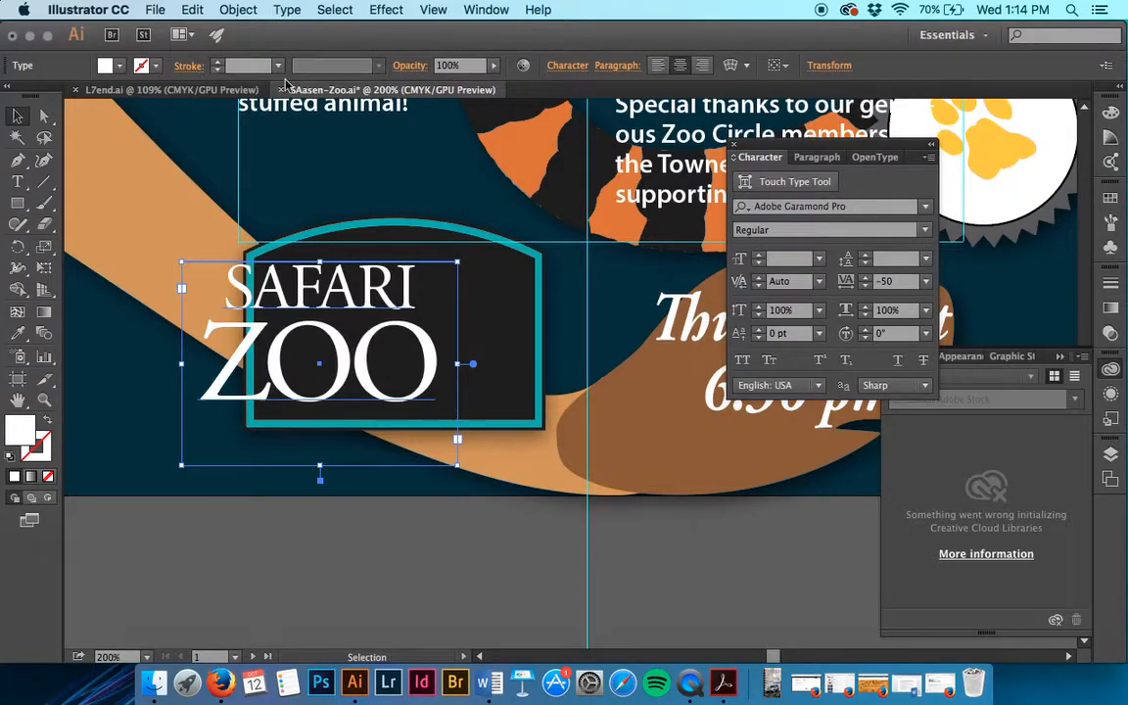
left_click(730, 66)
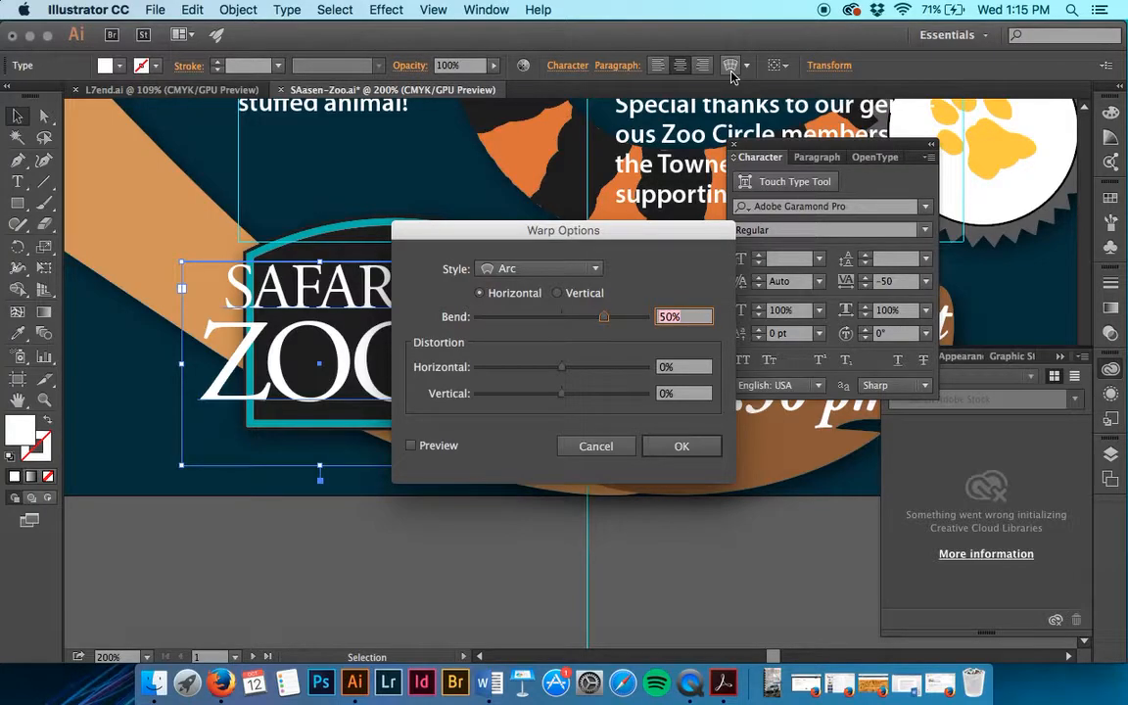
left_click_drag(595, 237, 767, 236)
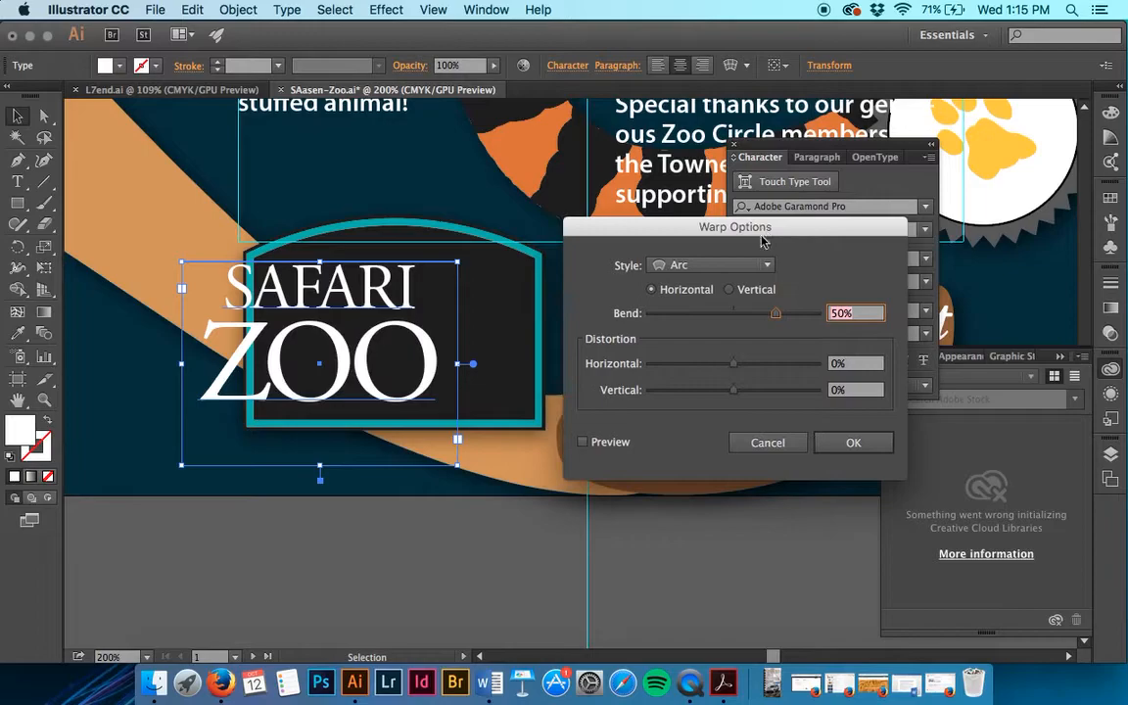
left_click(583, 442)
Try the Flag, Fish and Inflate warp styles on the sign text with -63% horizontal and 56% vertical distortion.
left_click_drag(734, 364, 680, 364)
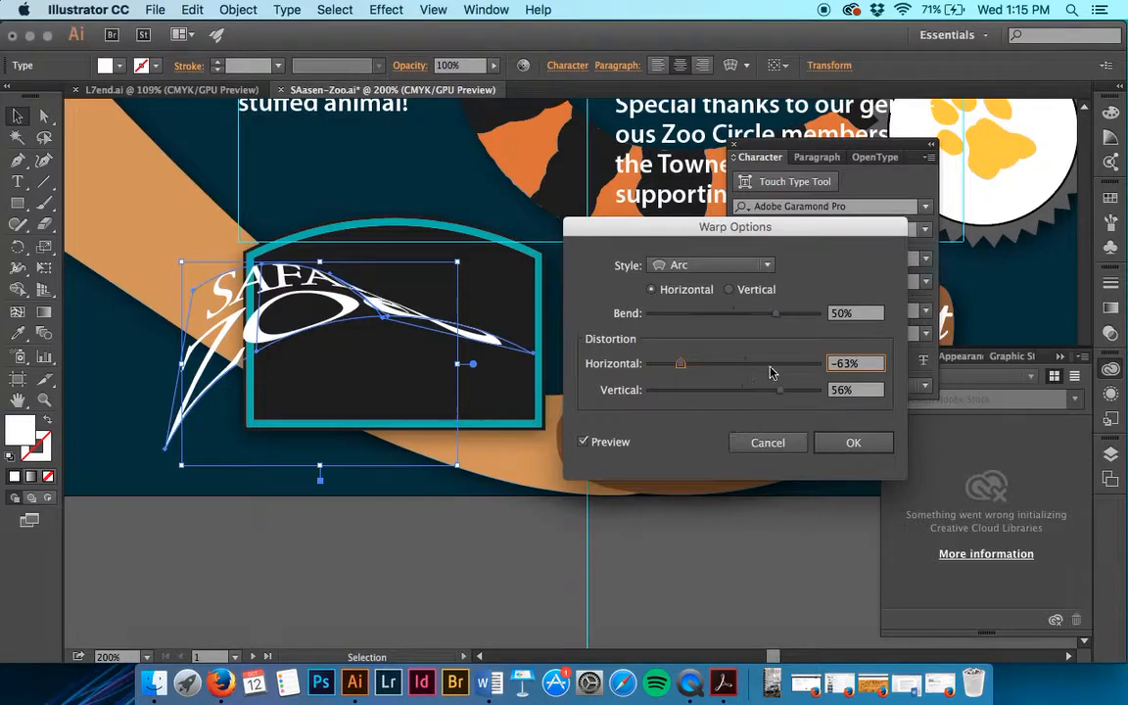
left_click(711, 264)
left_click(686, 432)
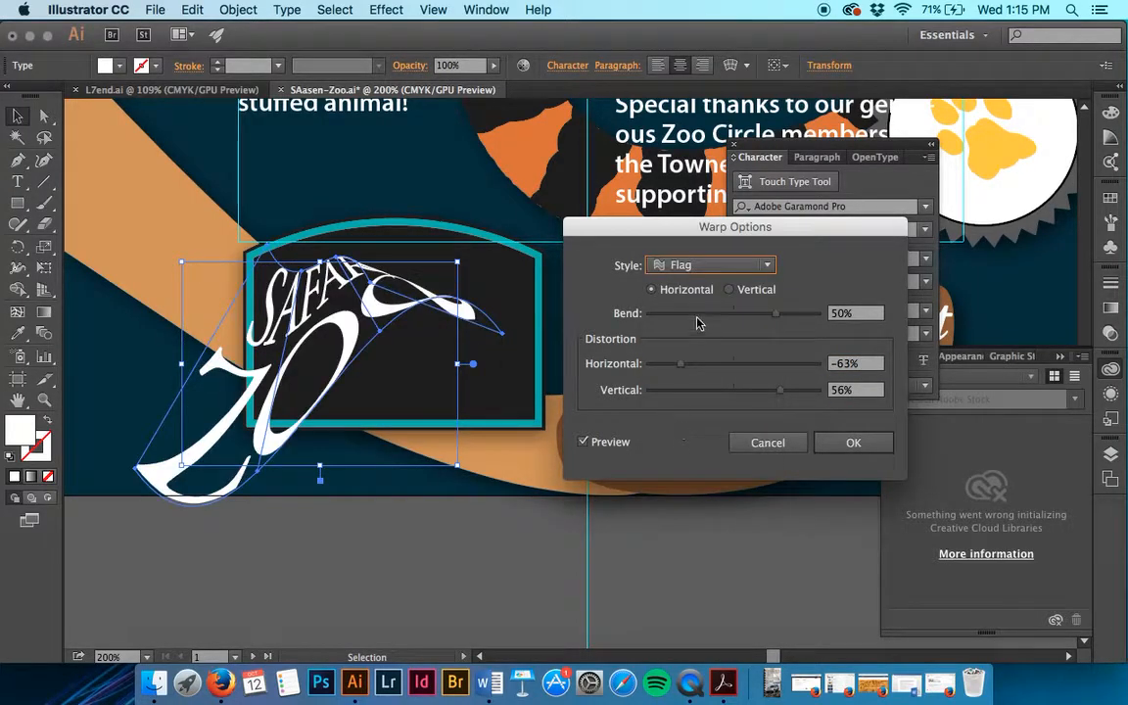
left_click(737, 265)
left_click(697, 464)
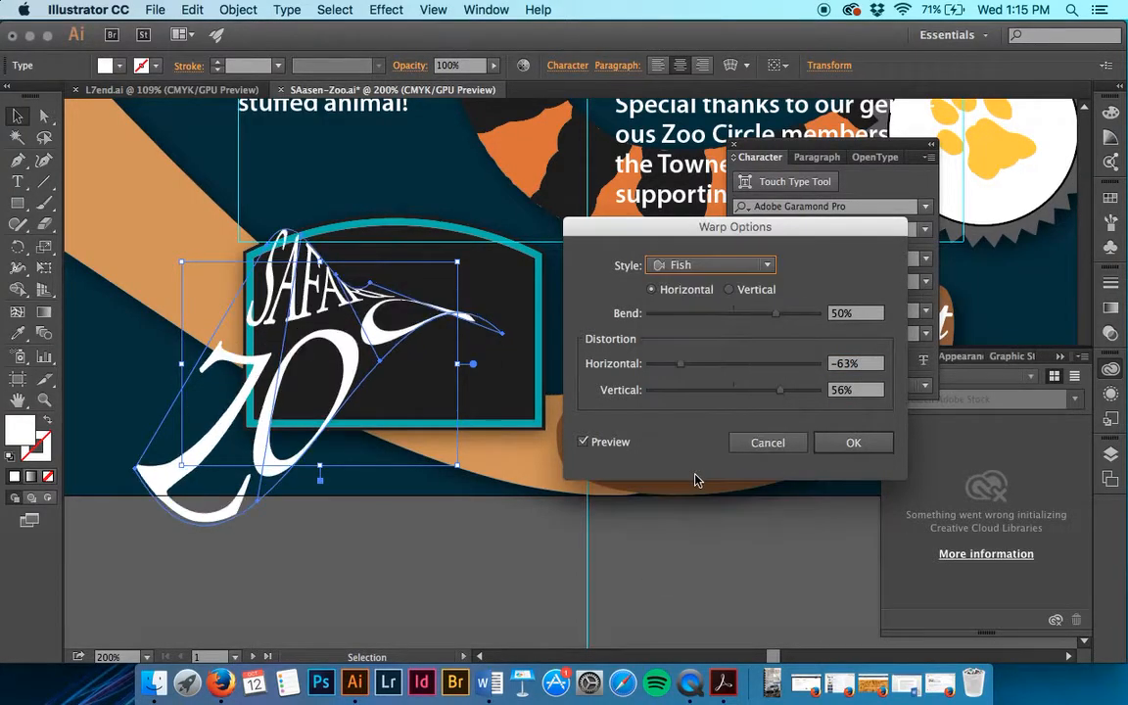
left_click(697, 263)
left_click(690, 528)
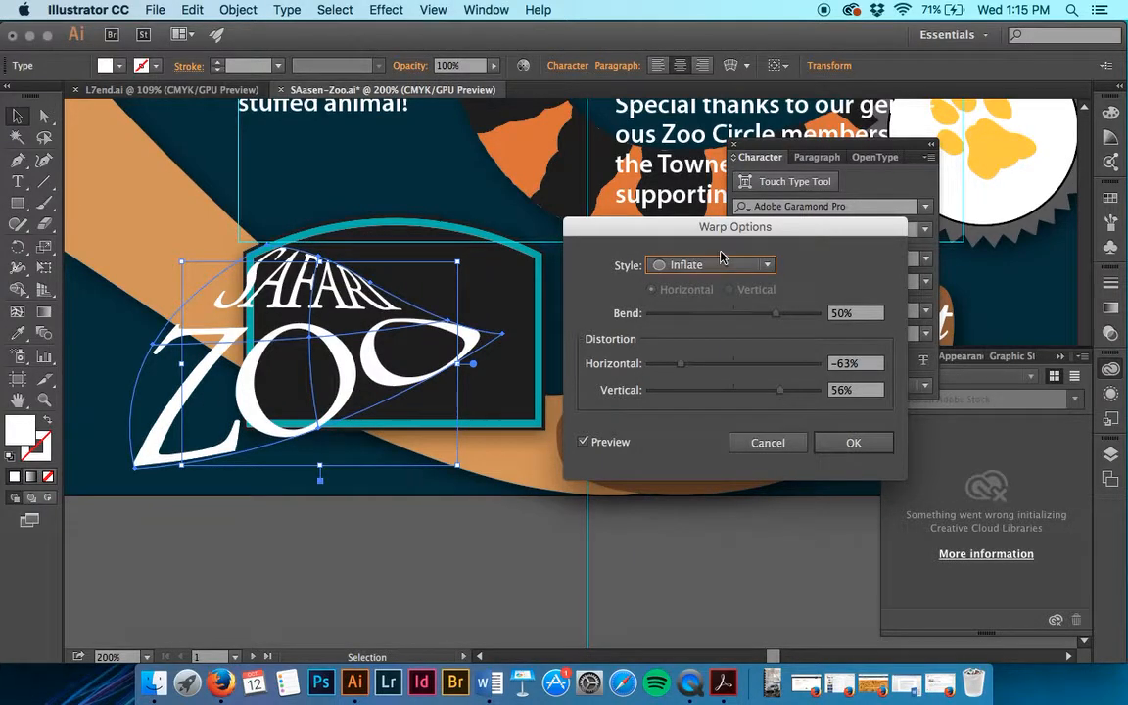
Warp the sign text with Arc Upper at 20% bend and 0% horizontal and vertical distortion, and center it on the black sign.
left_click(718, 264)
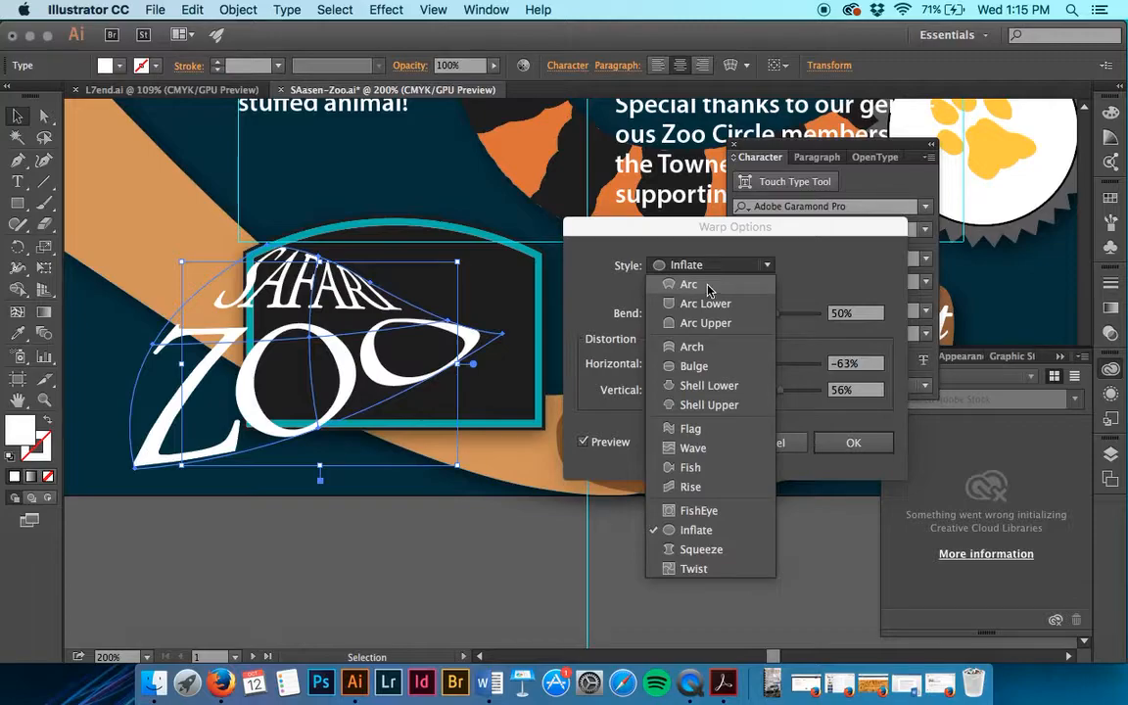
left_click(707, 323)
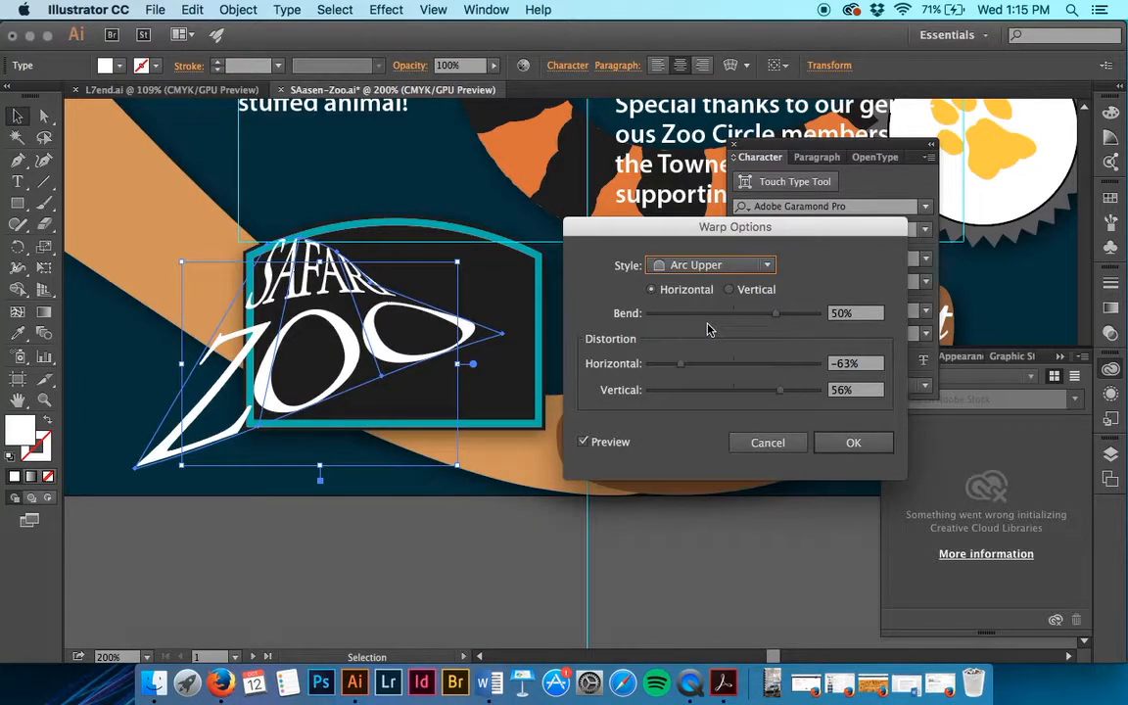
left_click(850, 364)
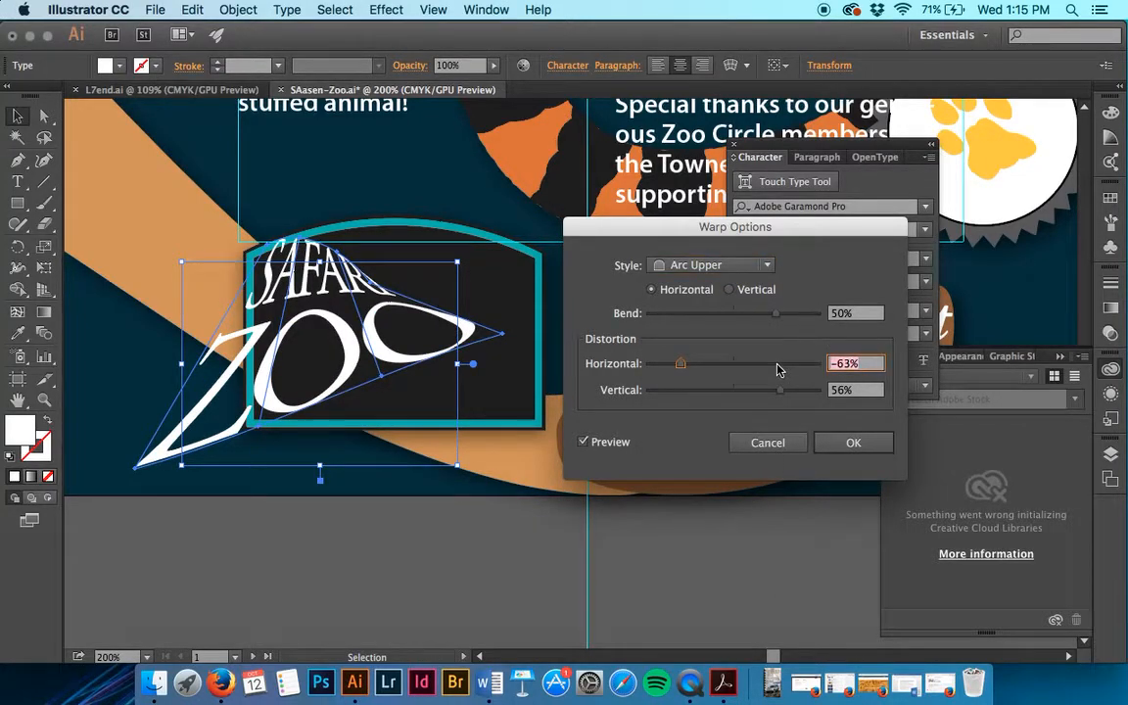
type("0")
key("Tab")
type("0")
key("Tab")
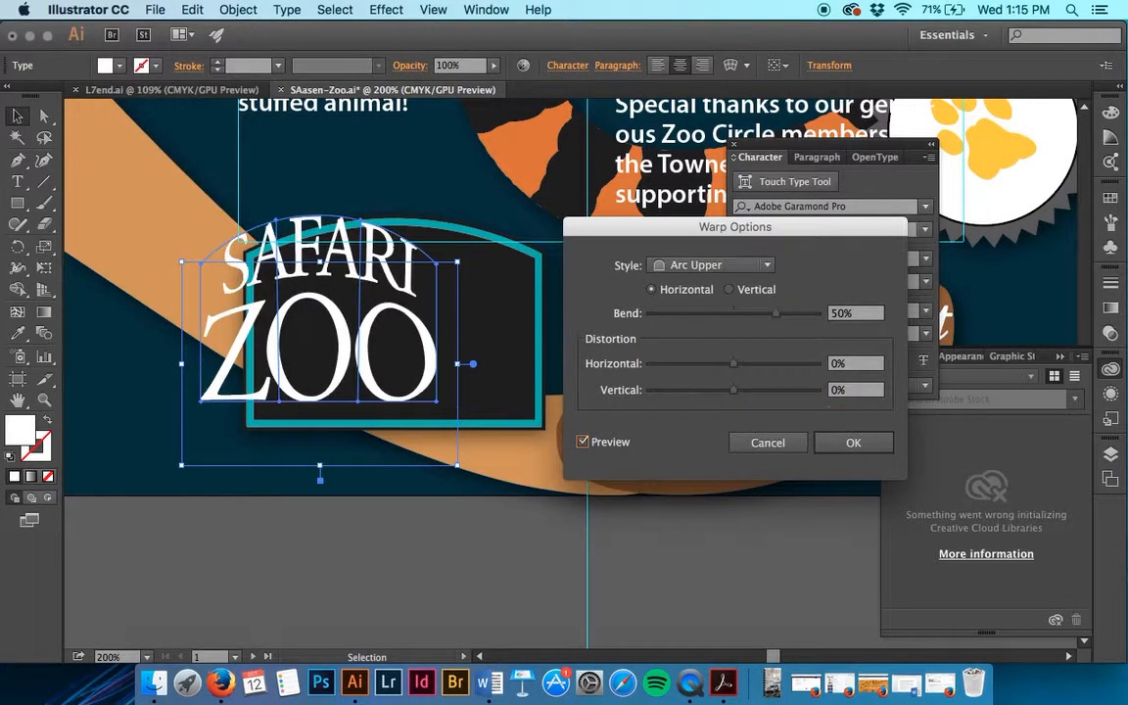
key("Tab")
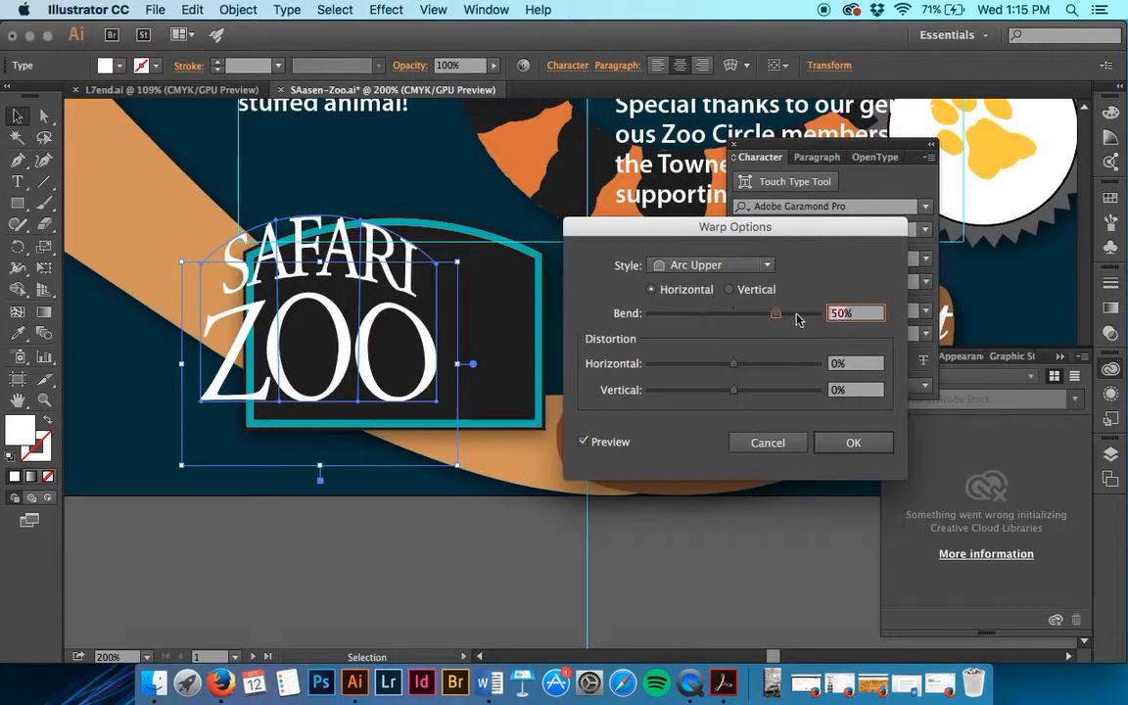
type("20")
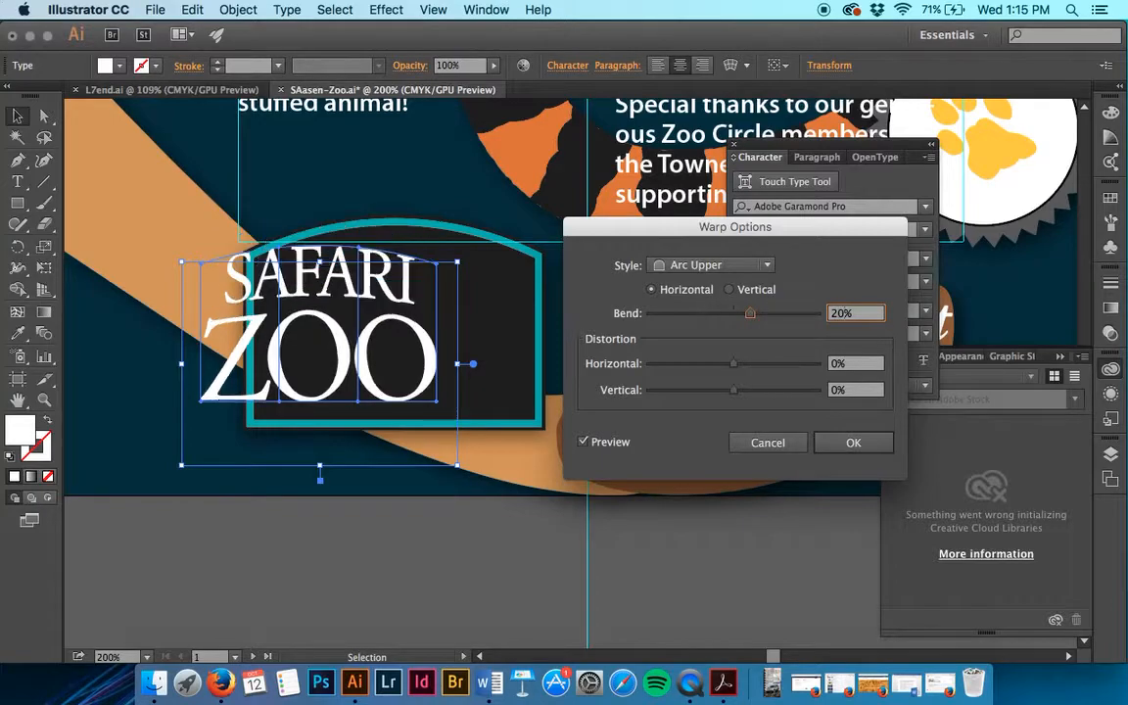
key("Tab")
left_click(851, 443)
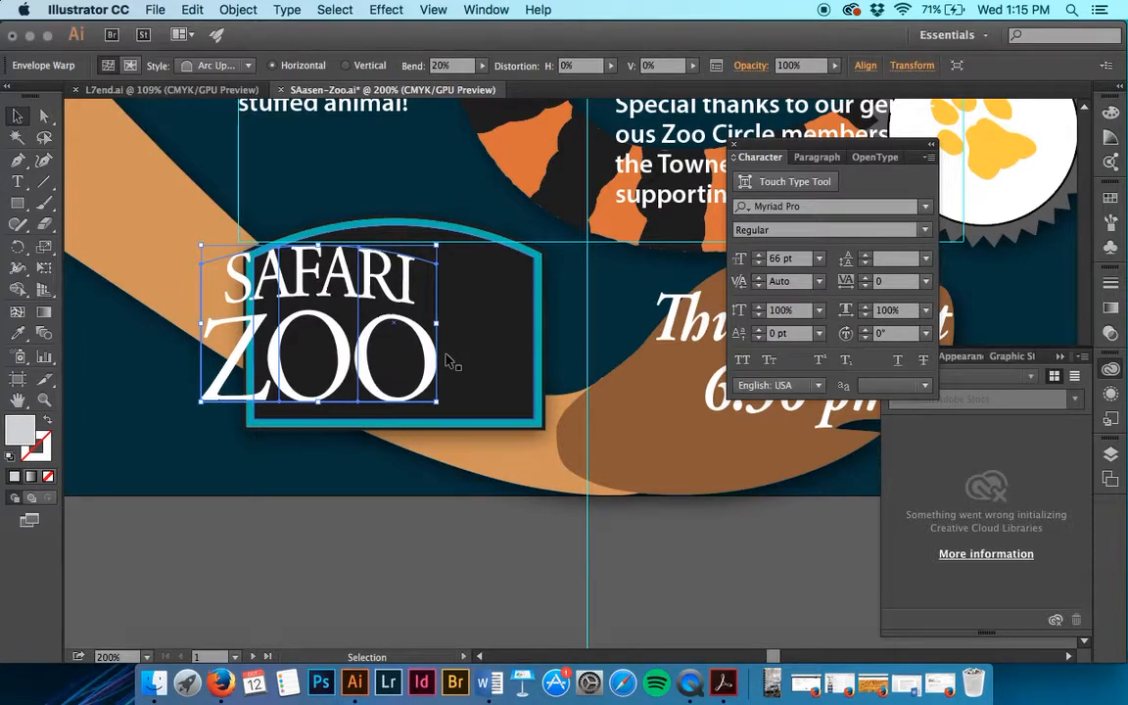
left_click_drag(426, 344, 501, 348)
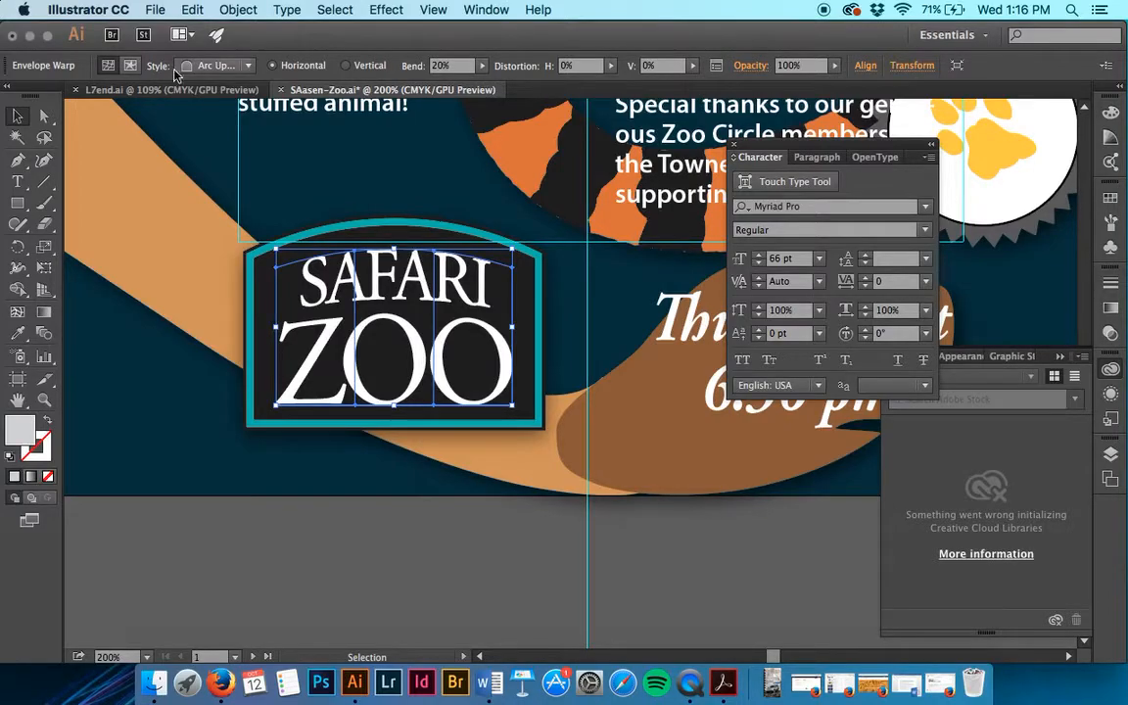
Edit the warped envelope's contents to replace SAFARI with ANIMAL above ZOO, and return to editing the envelope itself.
left_click(132, 66)
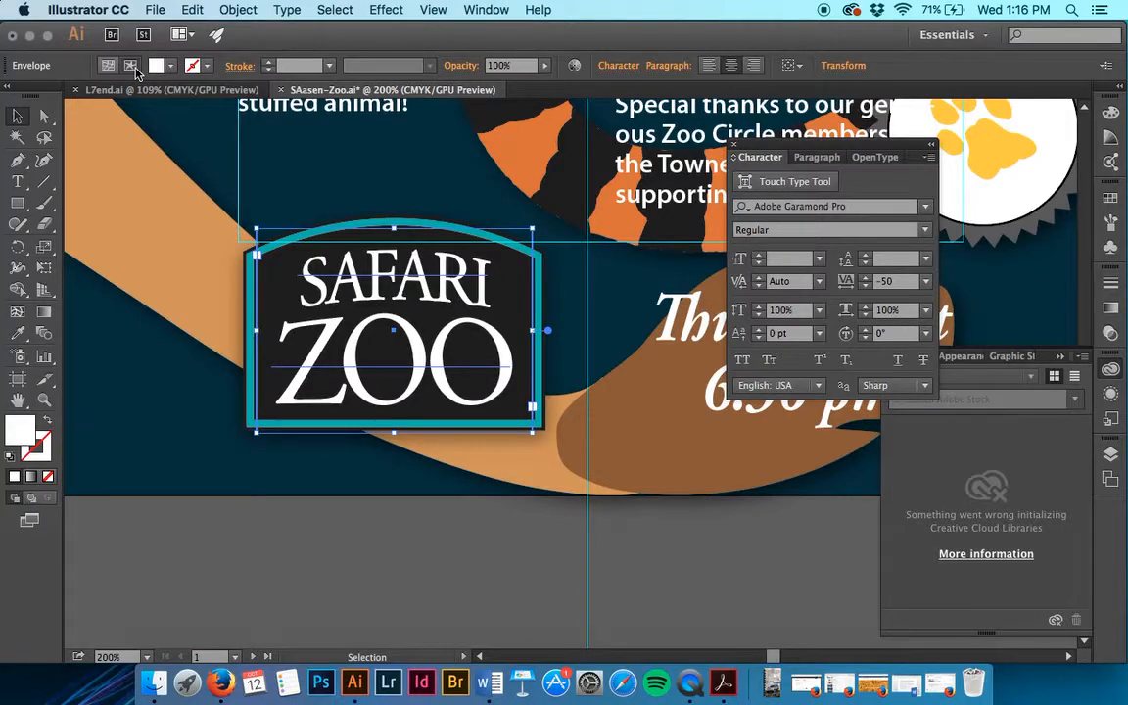
left_click_drag(364, 308, 364, 282)
left_click(10, 180)
left_click(314, 238)
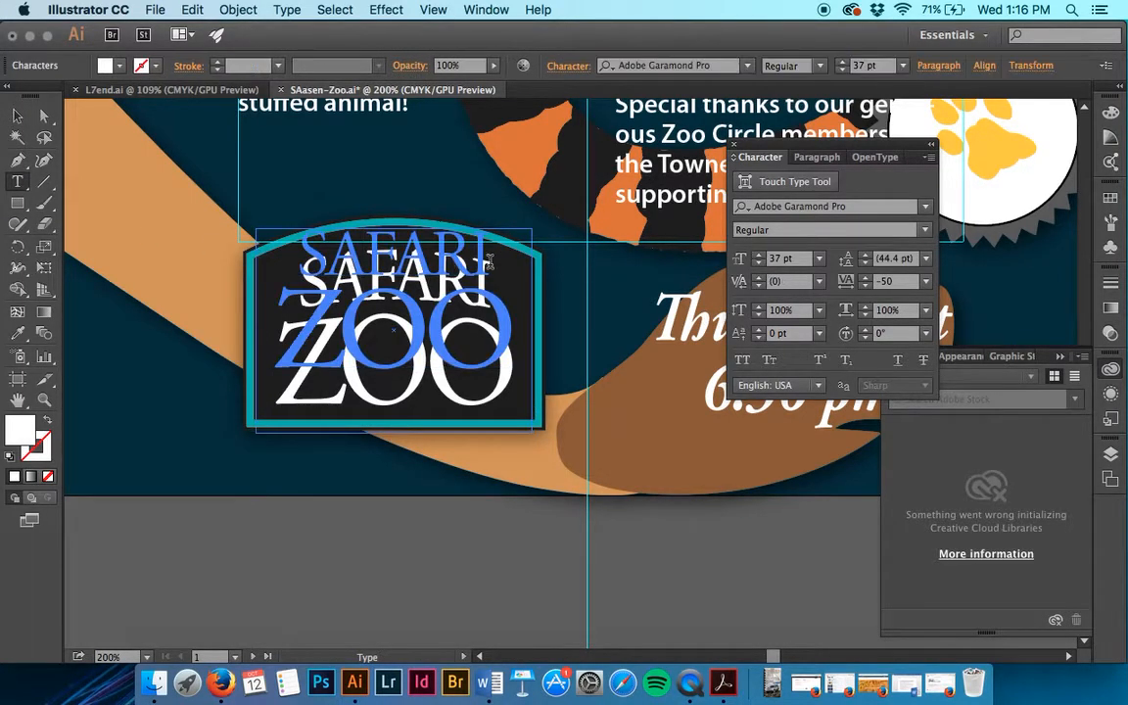
left_click_drag(498, 259, 305, 250)
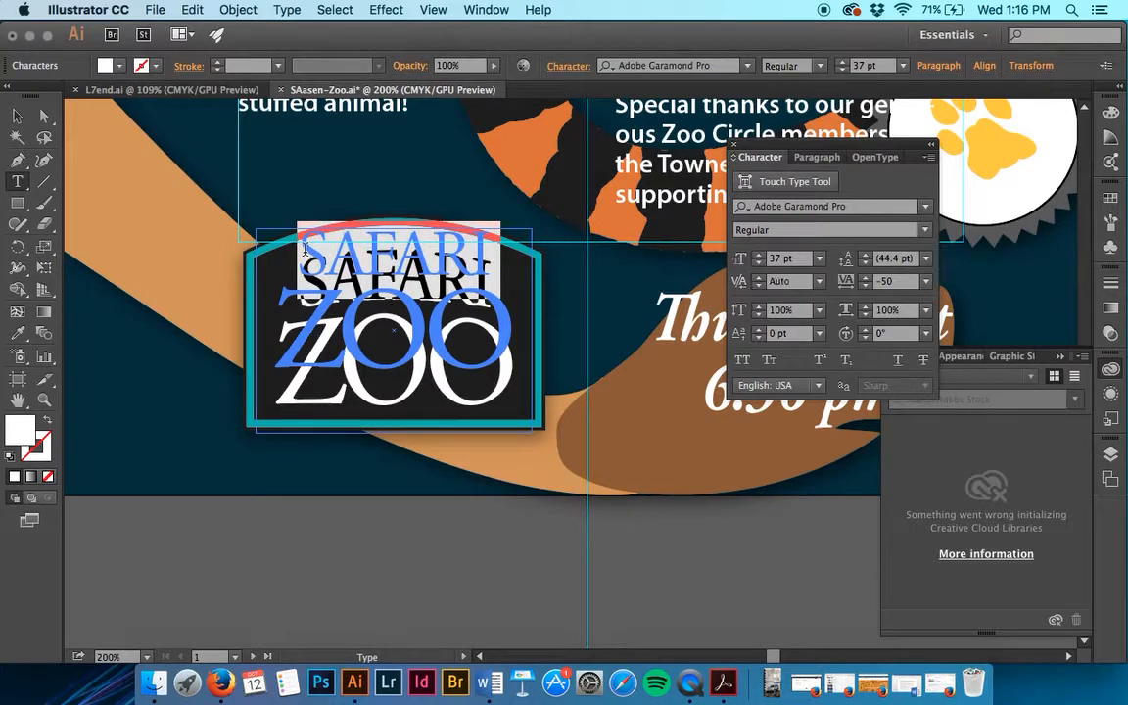
type("ANI- MALZ")
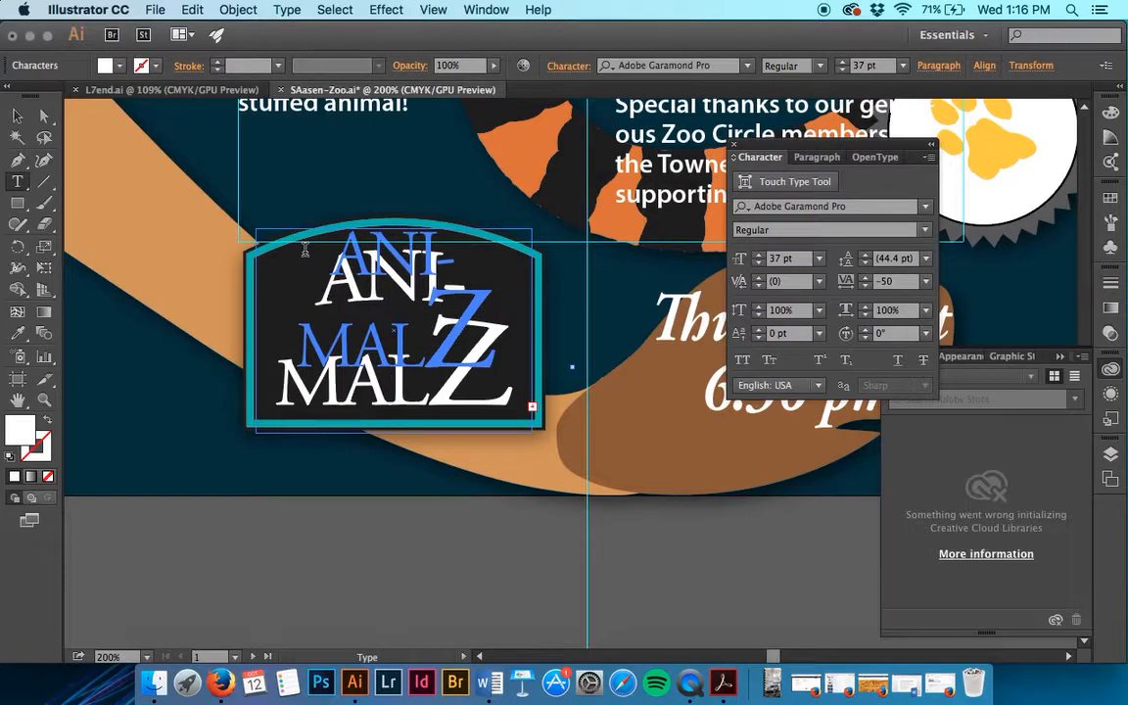
key("Return")
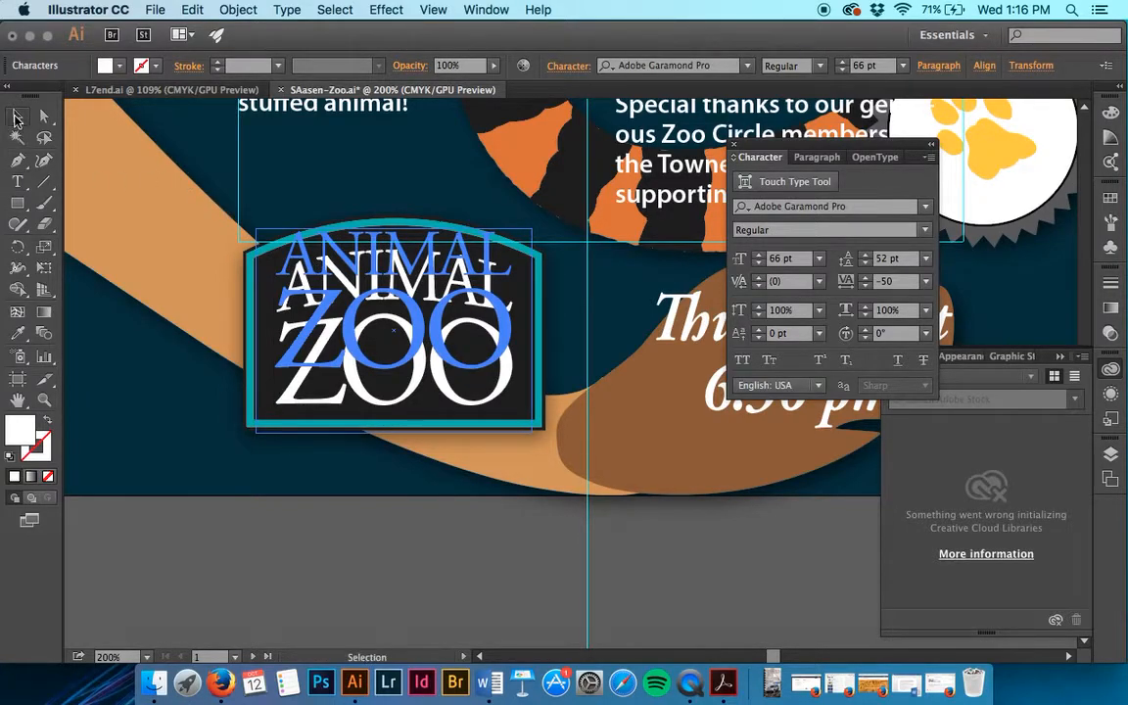
left_click(18, 116)
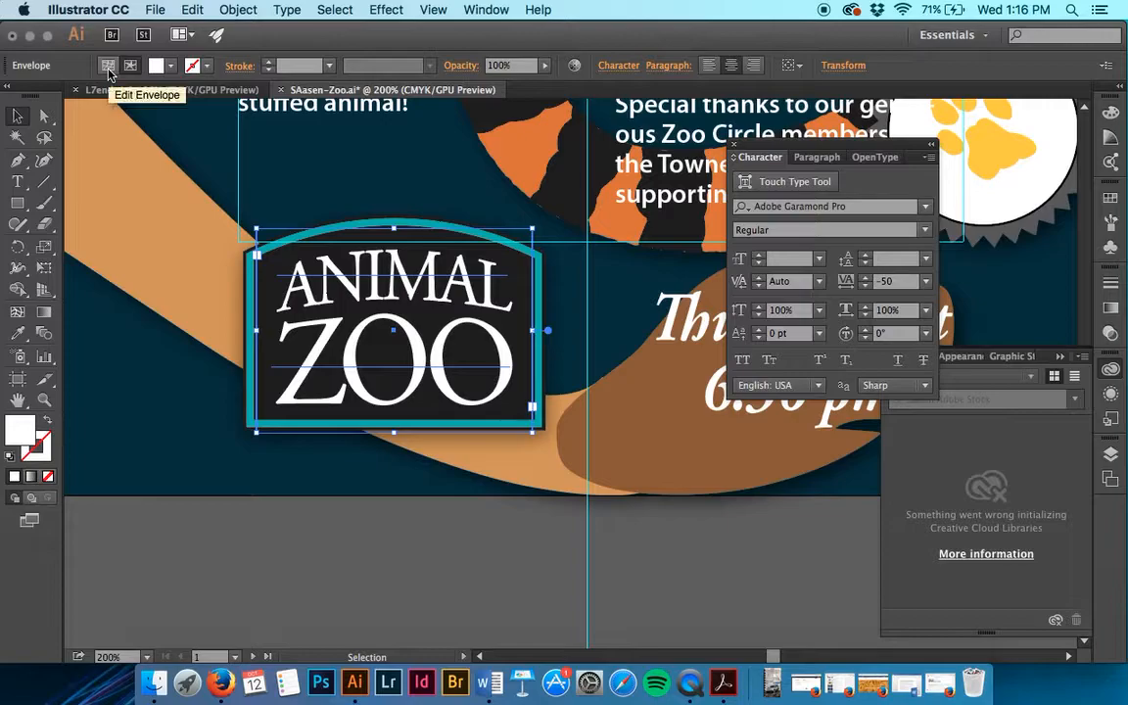
left_click(109, 68)
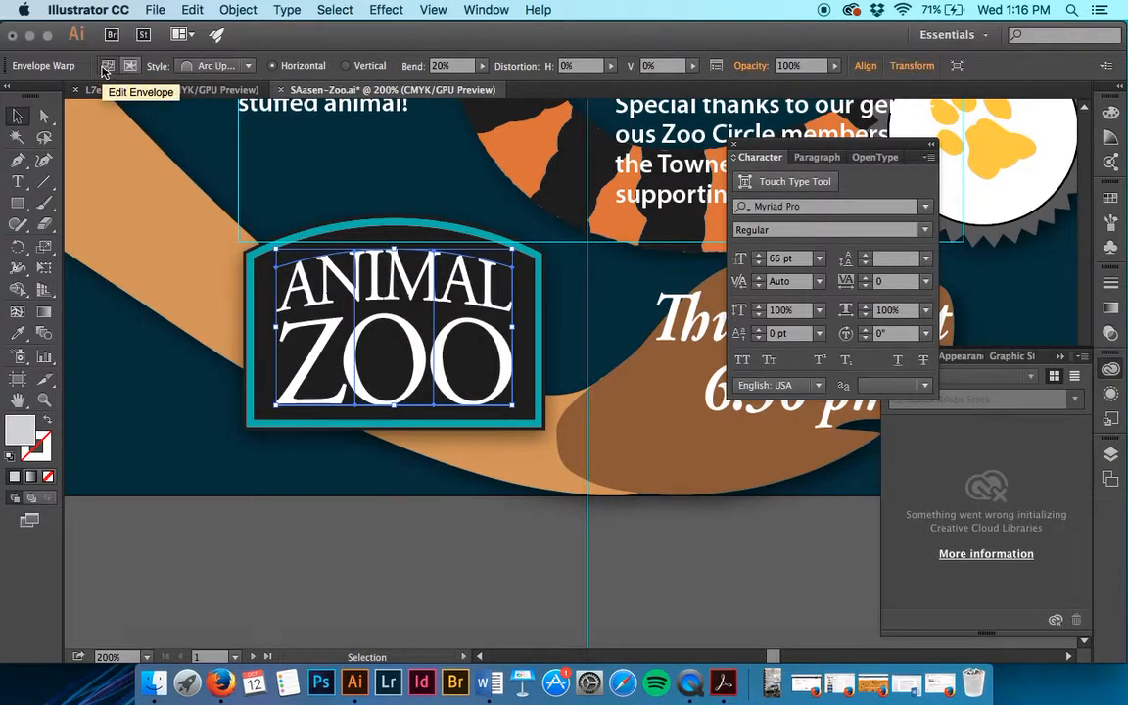
Set the Arc Upper bend of the ANIMAL ZOO sign text to 28%.
left_click(437, 66)
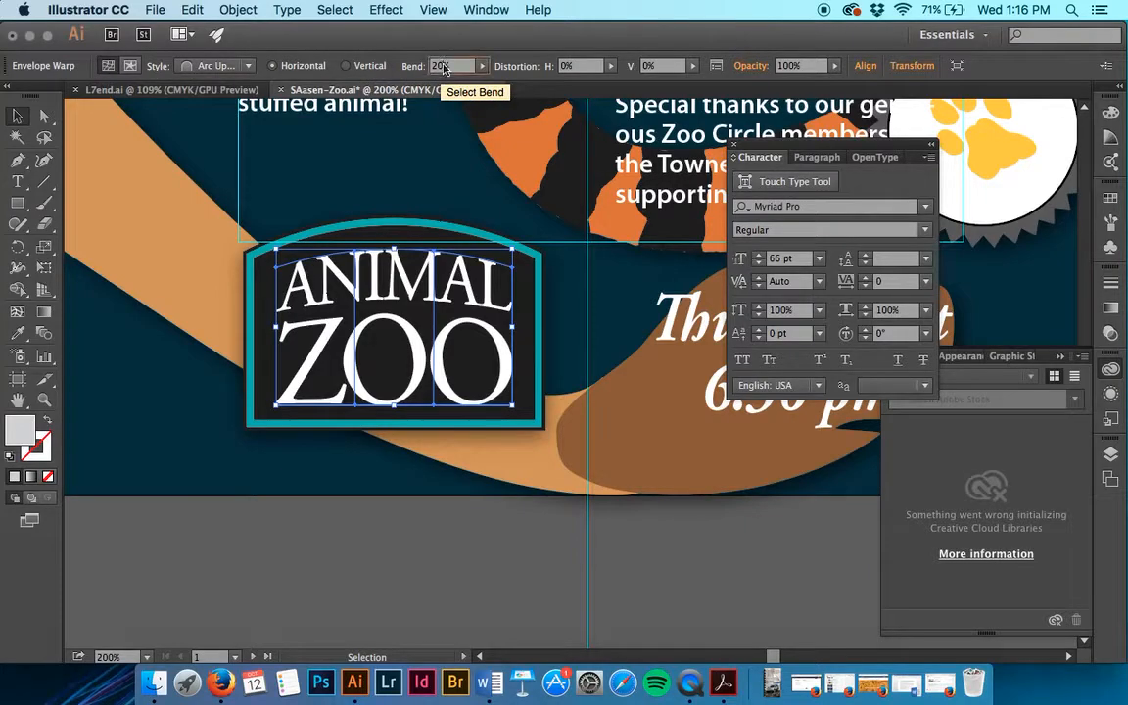
type("28")
key("Tab")
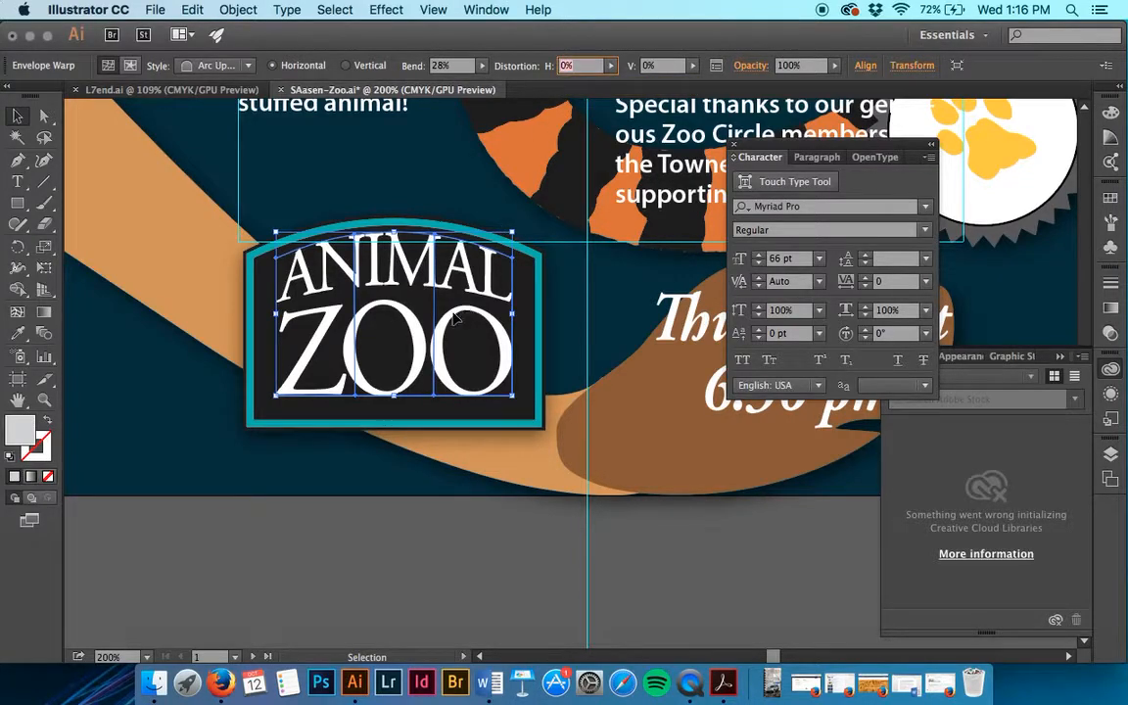
Move and enlarge the warped ANIMAL ZOO text to fill the black sign, and nudge it into place within the teal border.
left_click_drag(453, 316, 438, 319)
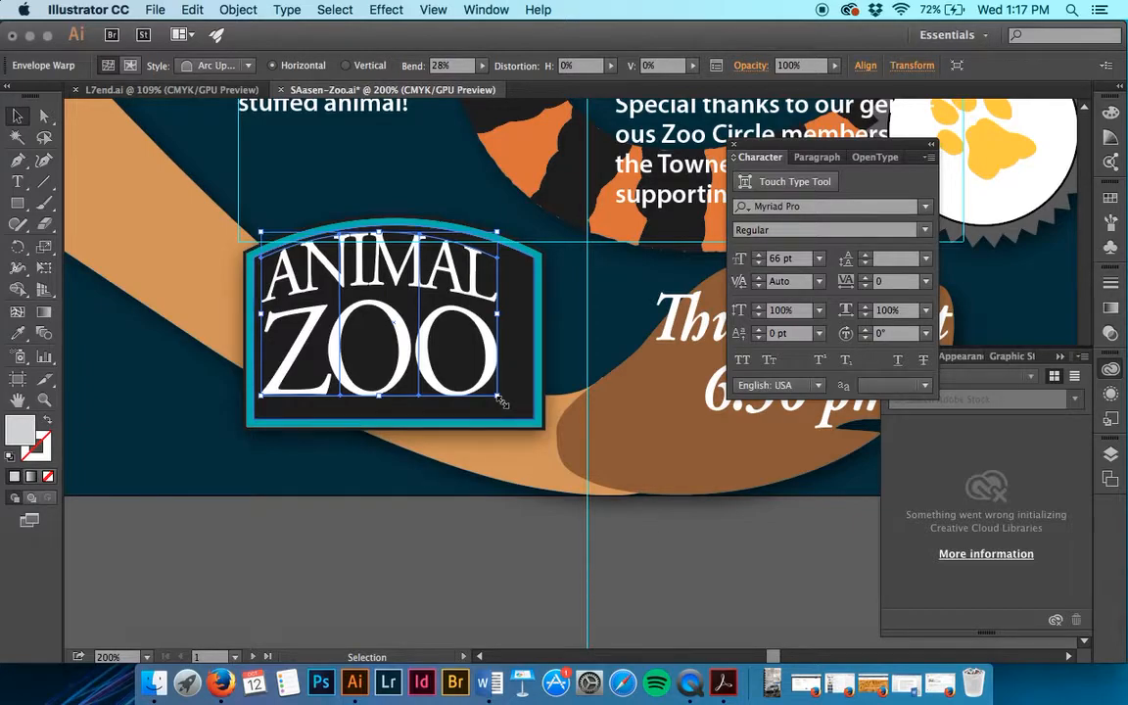
left_click_drag(500, 400, 527, 416)
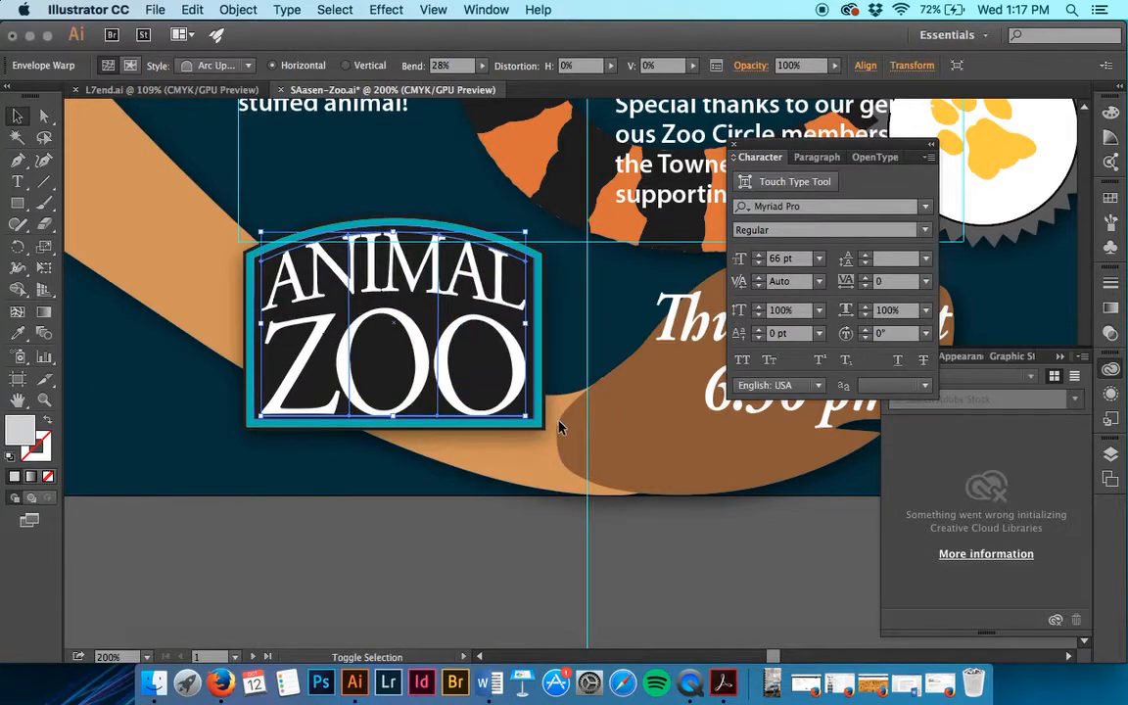
key("Left")
key("Left")
key("Right")
key("Up")
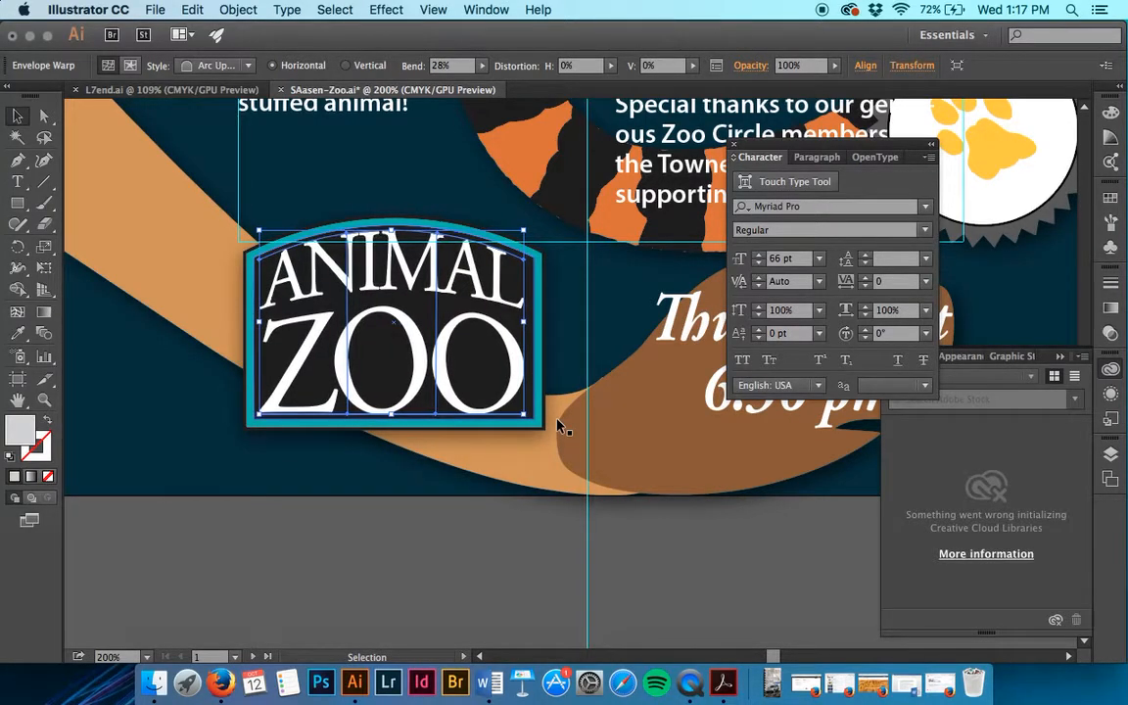
Select the warped sign text and examine at 600% how its arc and edges fit against the sign's teal border.
left_click(557, 421)
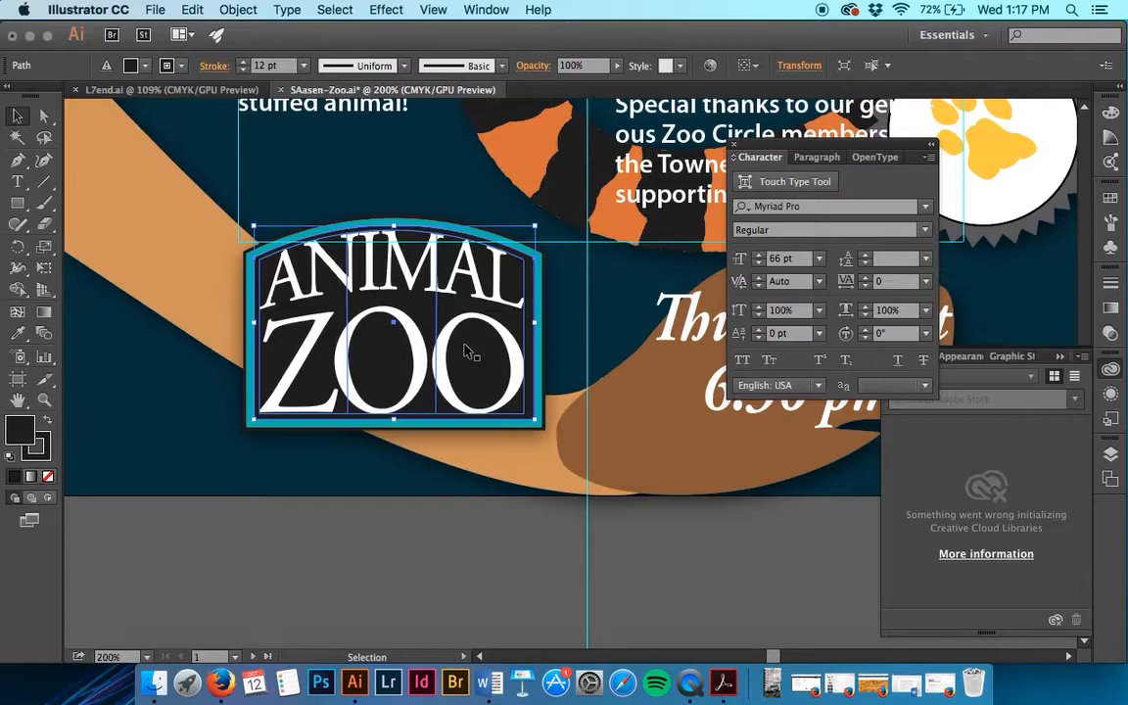
left_click(474, 299, "shift")
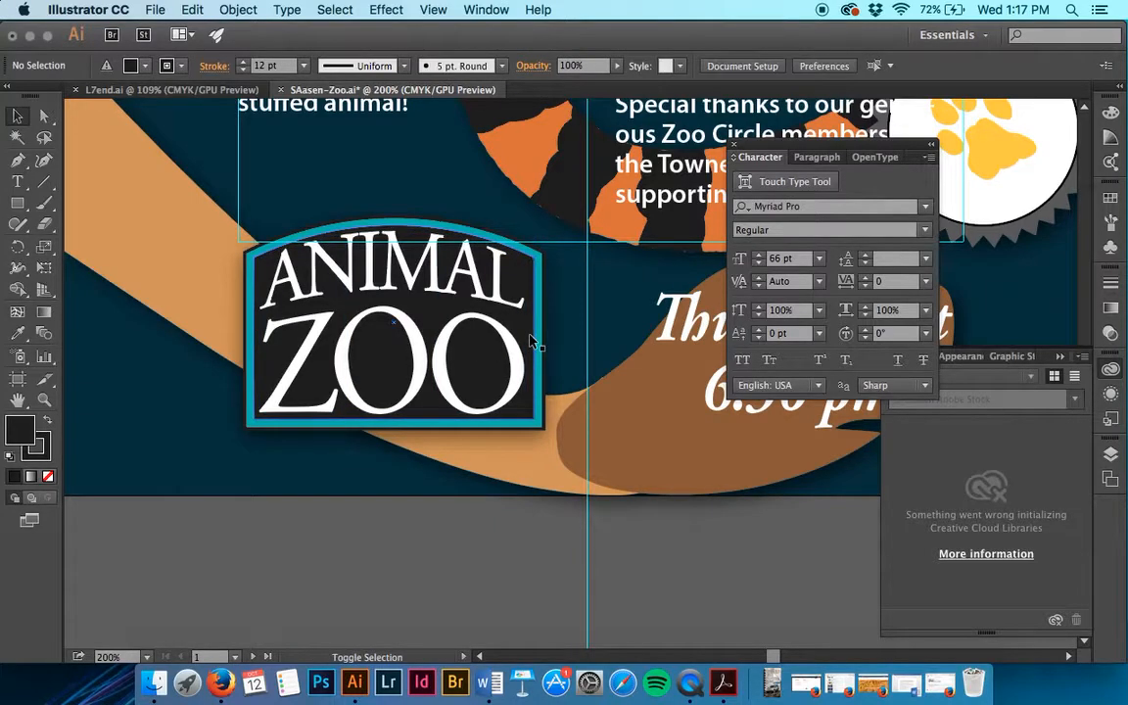
left_click(480, 335, "shift")
key("super+equal")
key("super+equal")
key("super+equal")
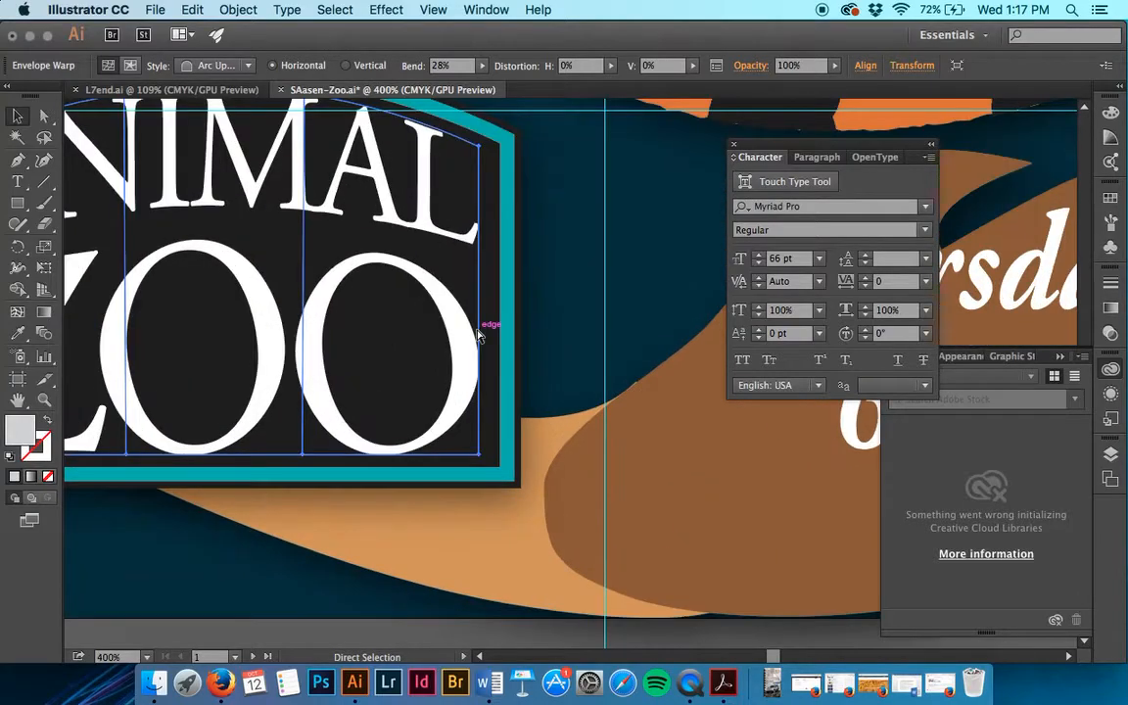
scroll(456, 331, "up", 5)
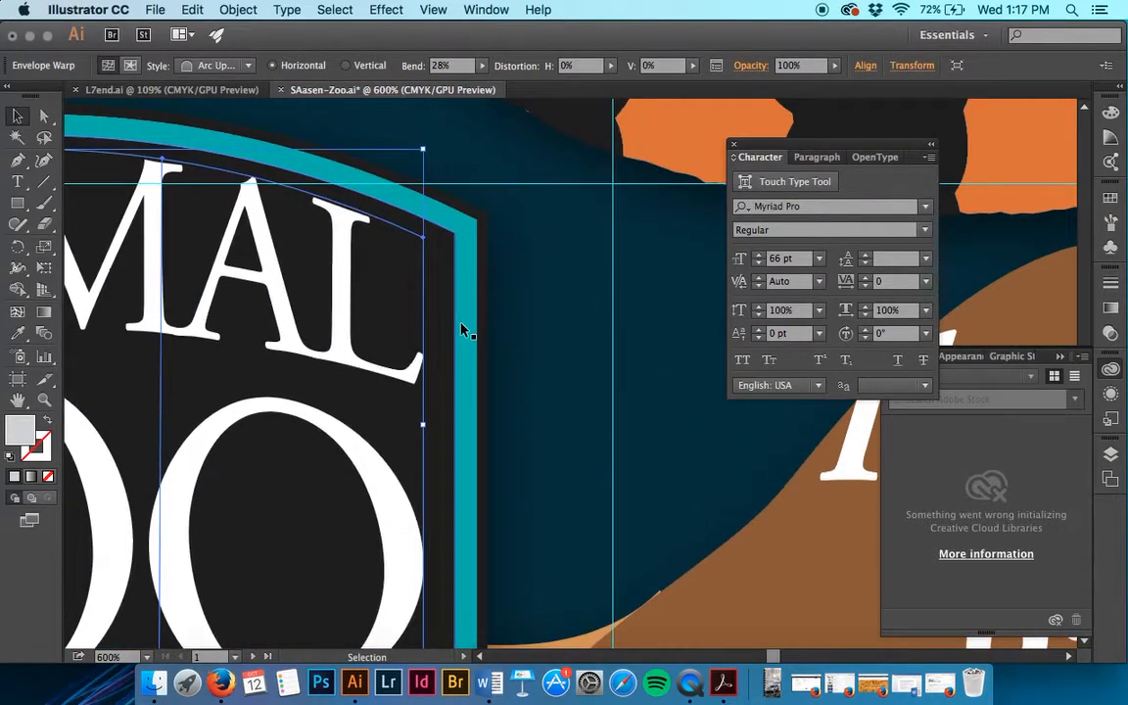
scroll(456, 240, "left", 7)
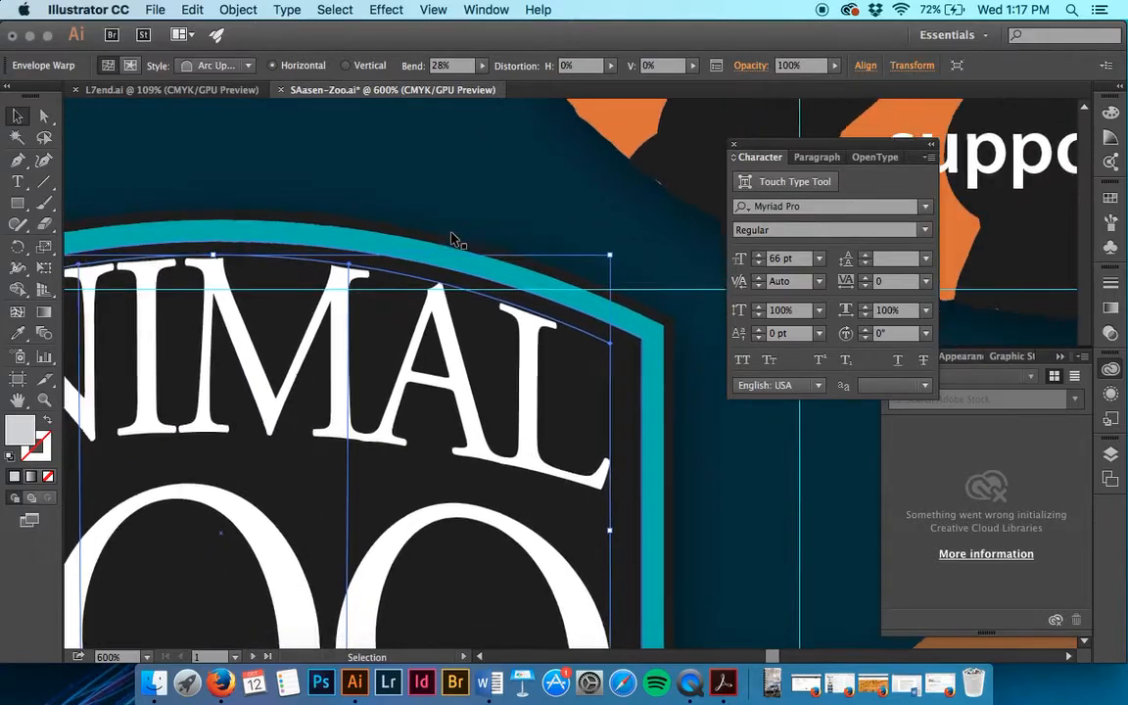
Set the alignment reference to Align to Selection and try to center the warped sign text vertically.
left_click(865, 67)
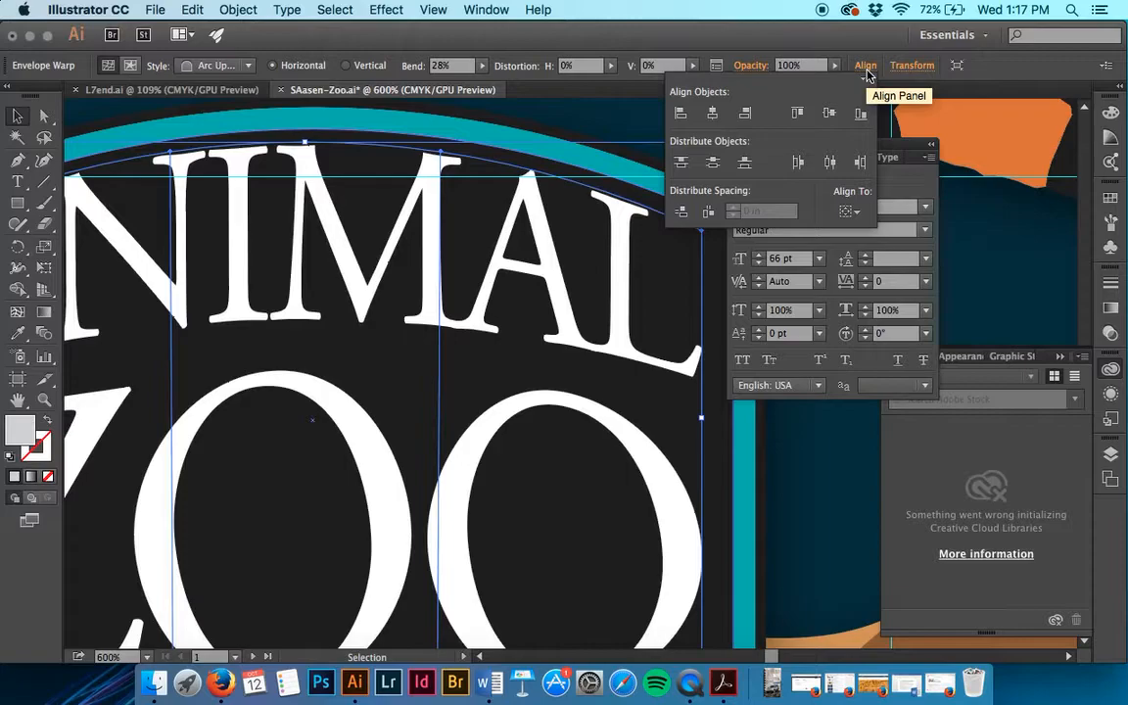
left_click(850, 211)
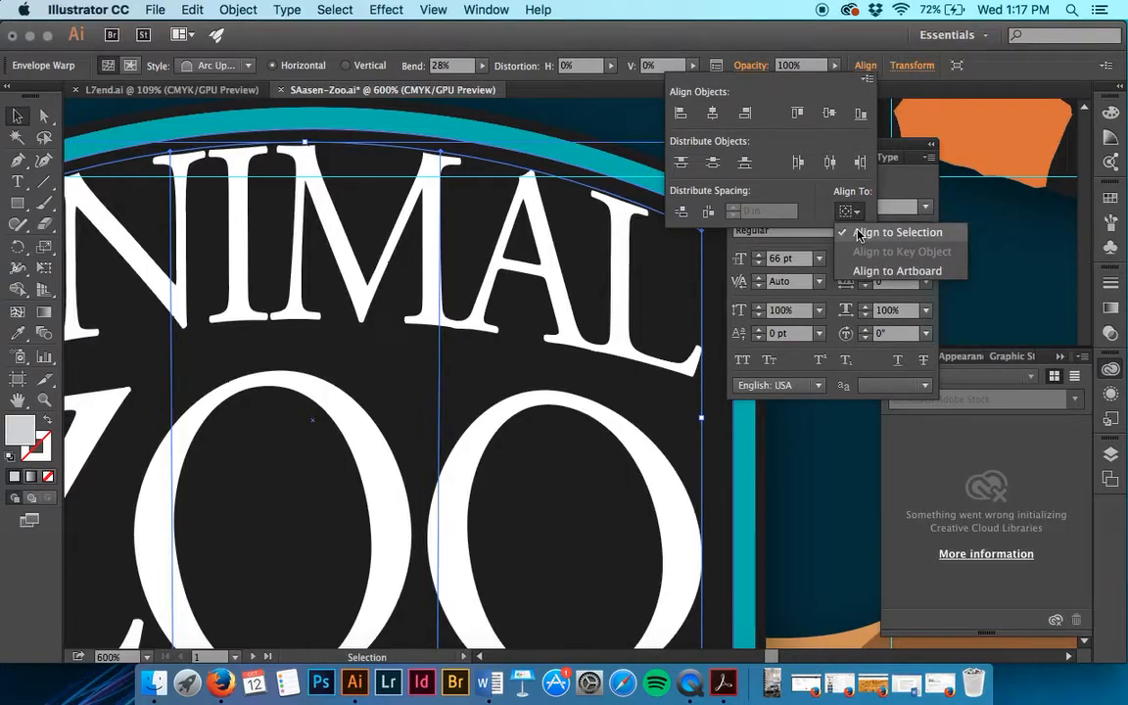
left_click(858, 234)
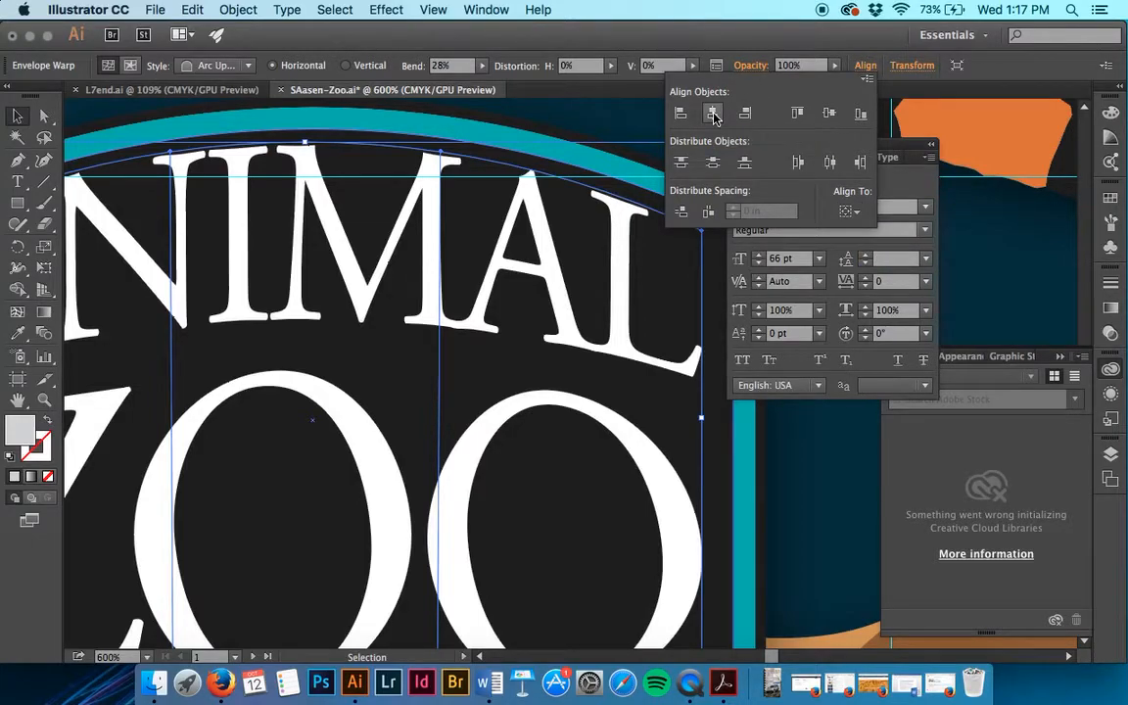
left_click(833, 117)
left_click(683, 297)
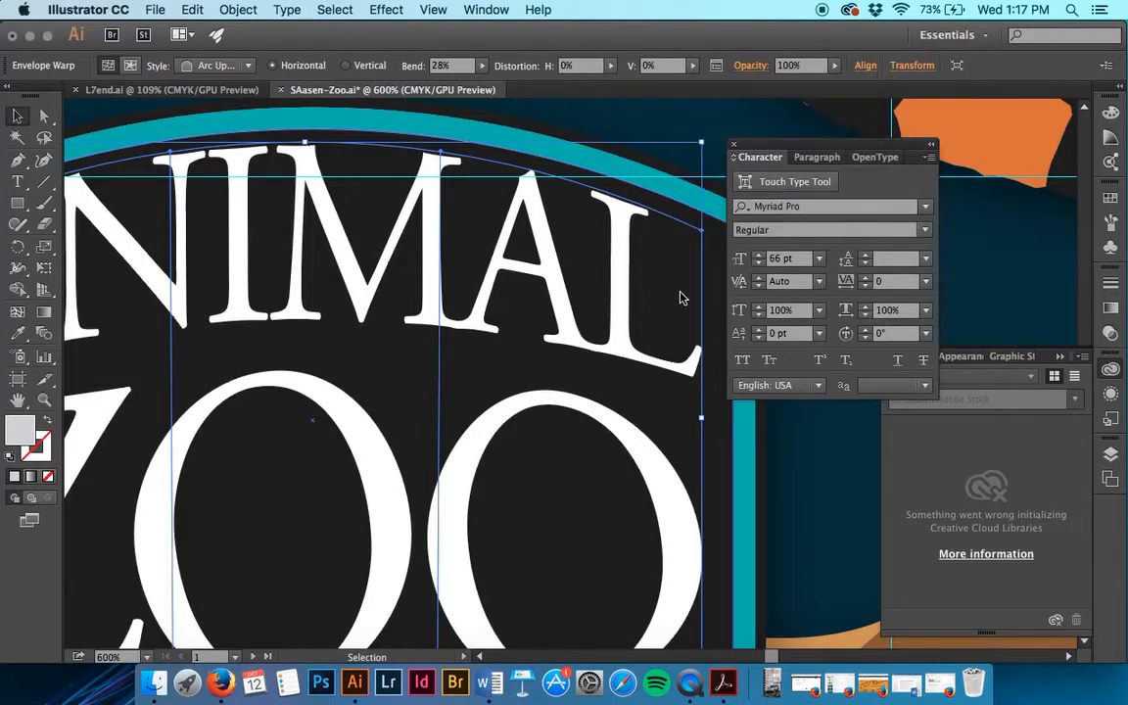
Select the curved black path on the brown shape below the Zoo Tales title and activate the Type tool.
left_click(701, 183)
scroll(701, 184, "left", 4)
scroll(700, 184, "down", 5)
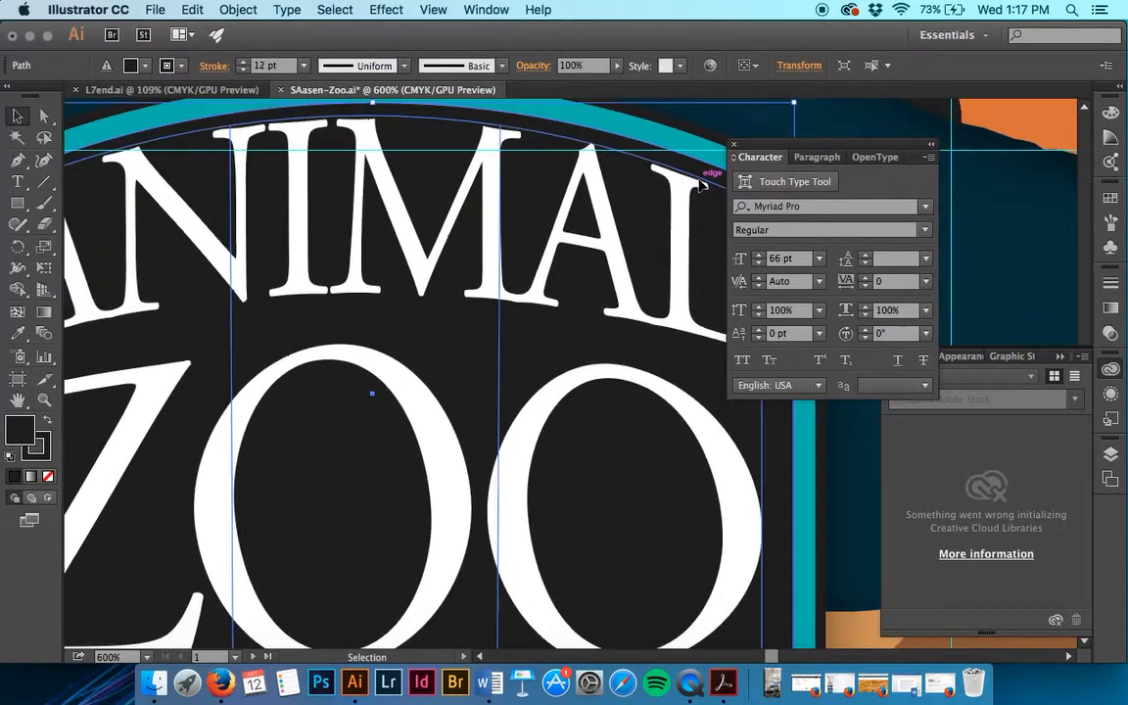
key("v")
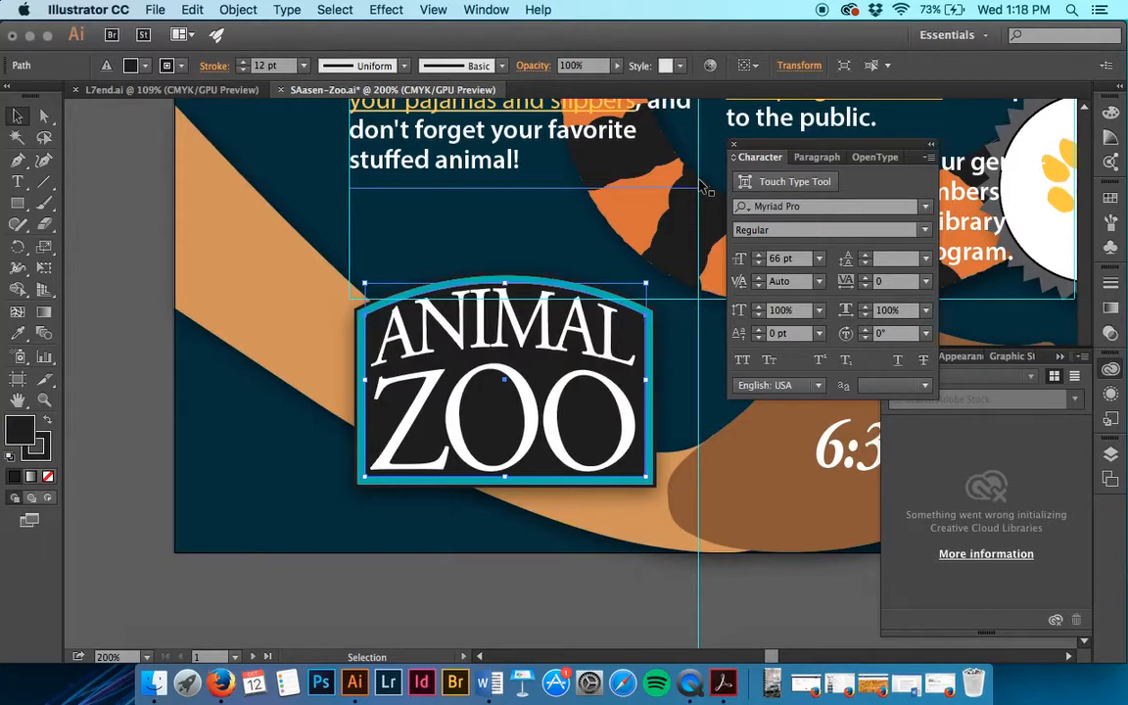
scroll(701, 184, "up", 10)
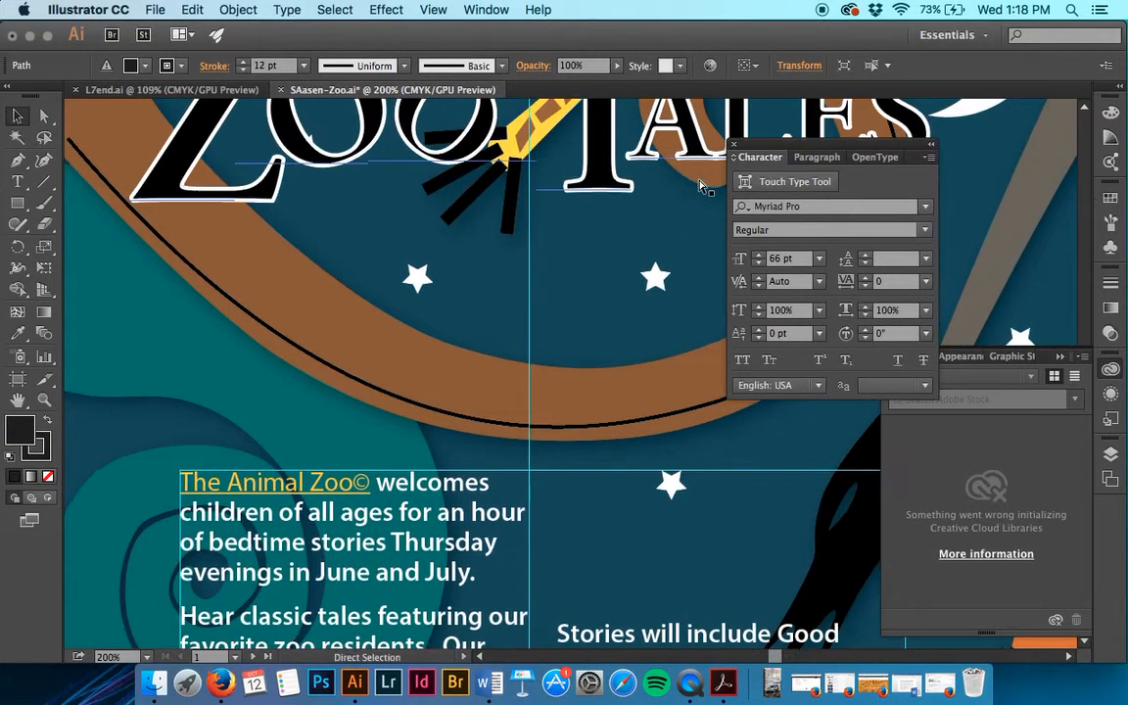
scroll(701, 184, "down", 2)
scroll(701, 184, "up", 8)
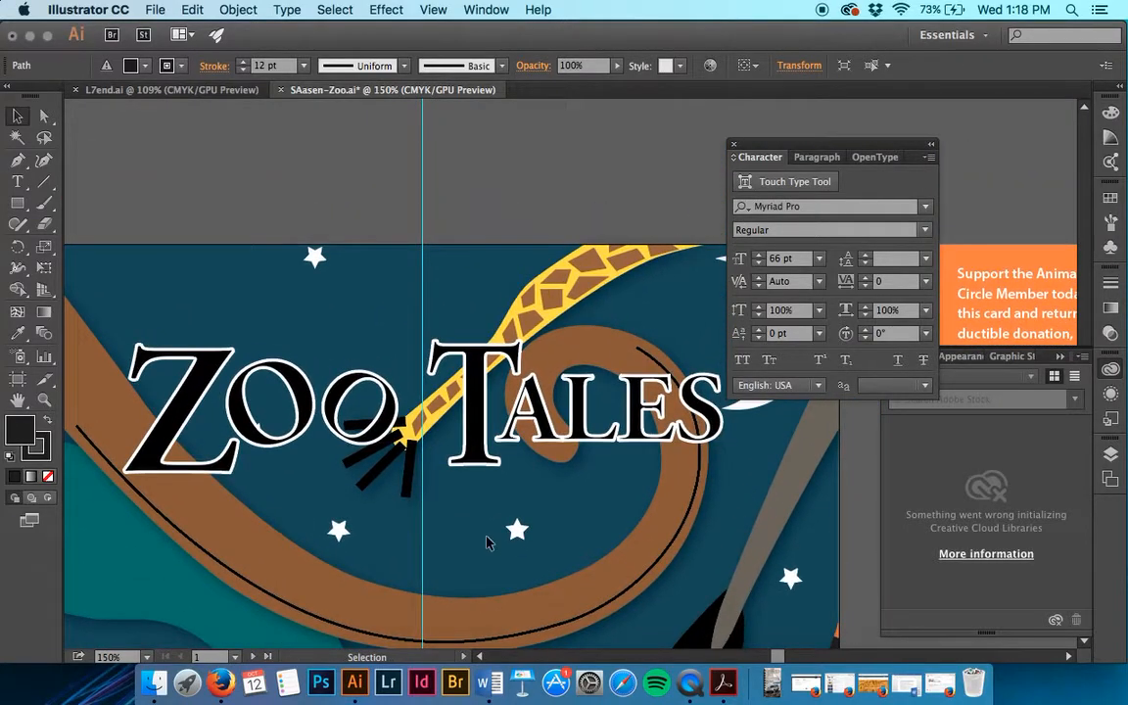
scroll(423, 611, "down", 2)
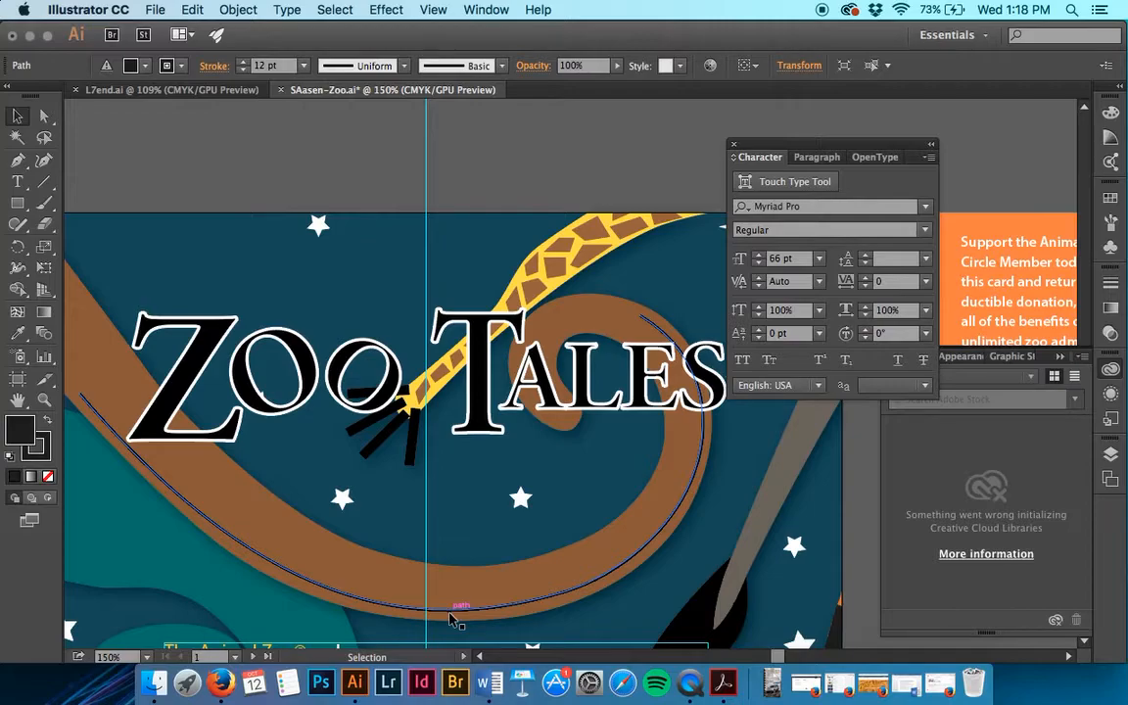
left_click(453, 615)
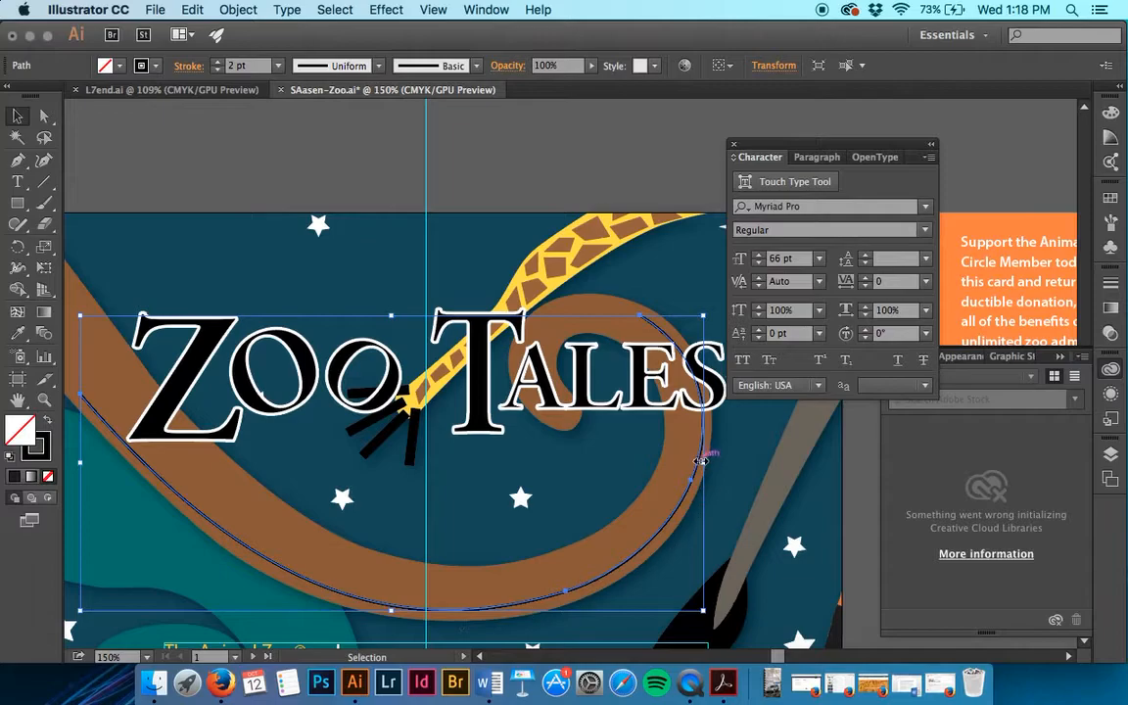
left_click(18, 181)
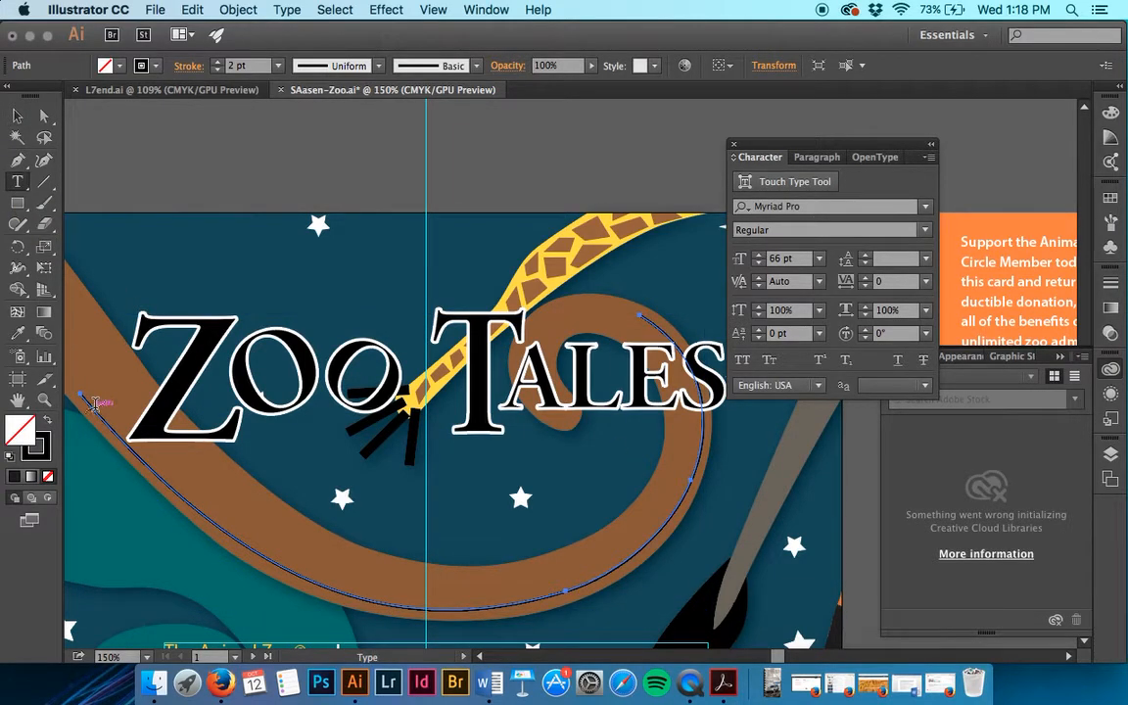